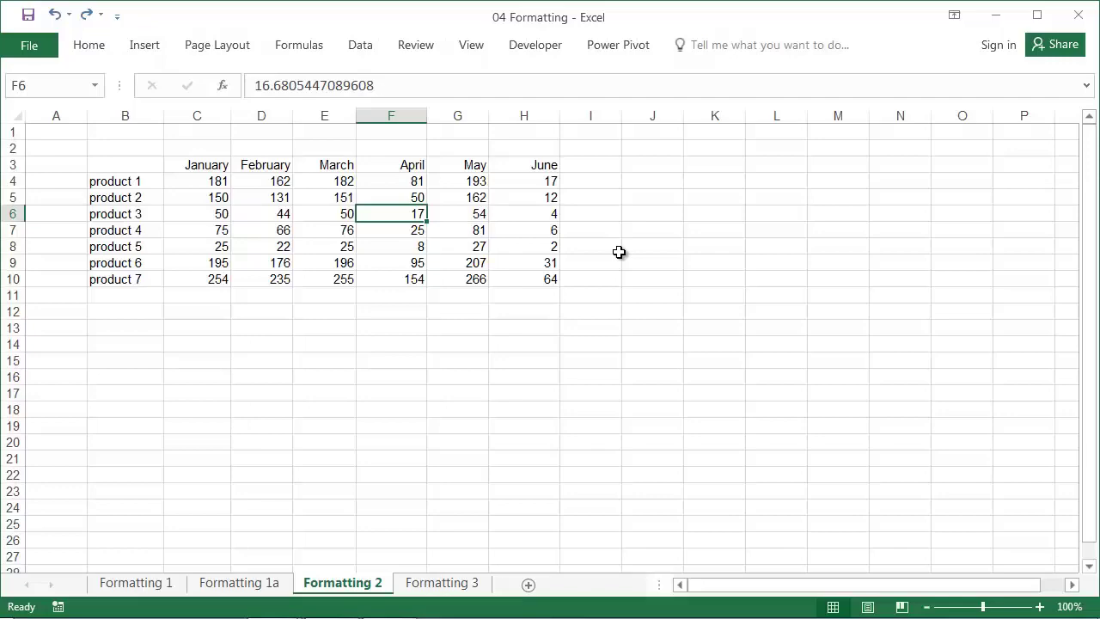
Step: Format the product data on the Formatting 2 sheet as a table, using a light style with a blue header row
click(99, 50)
click(749, 101)
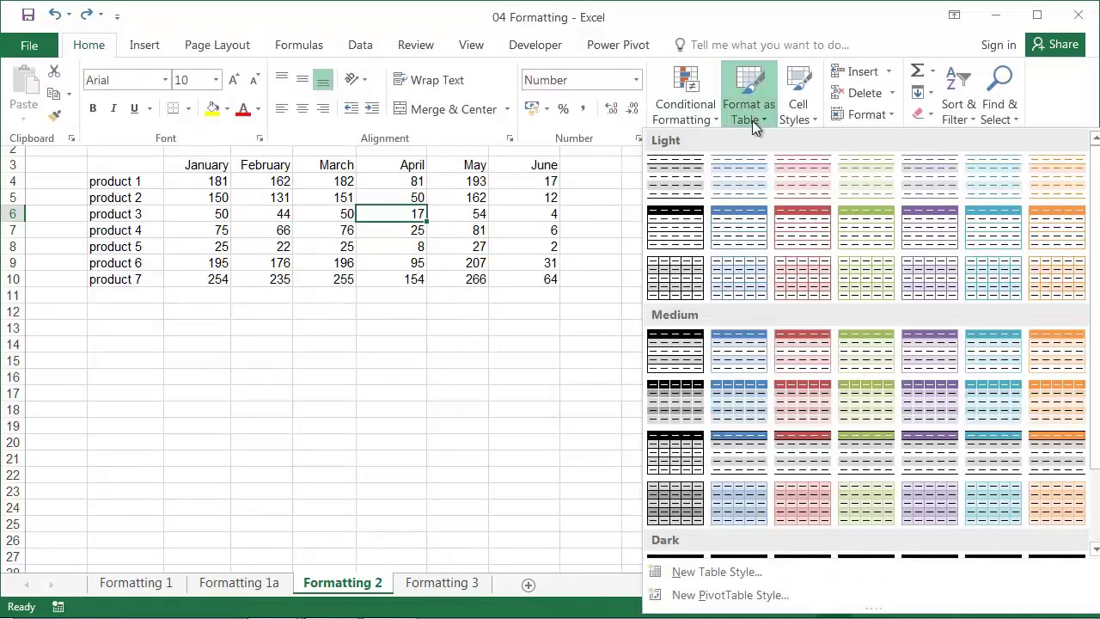
click(726, 191)
click(547, 501)
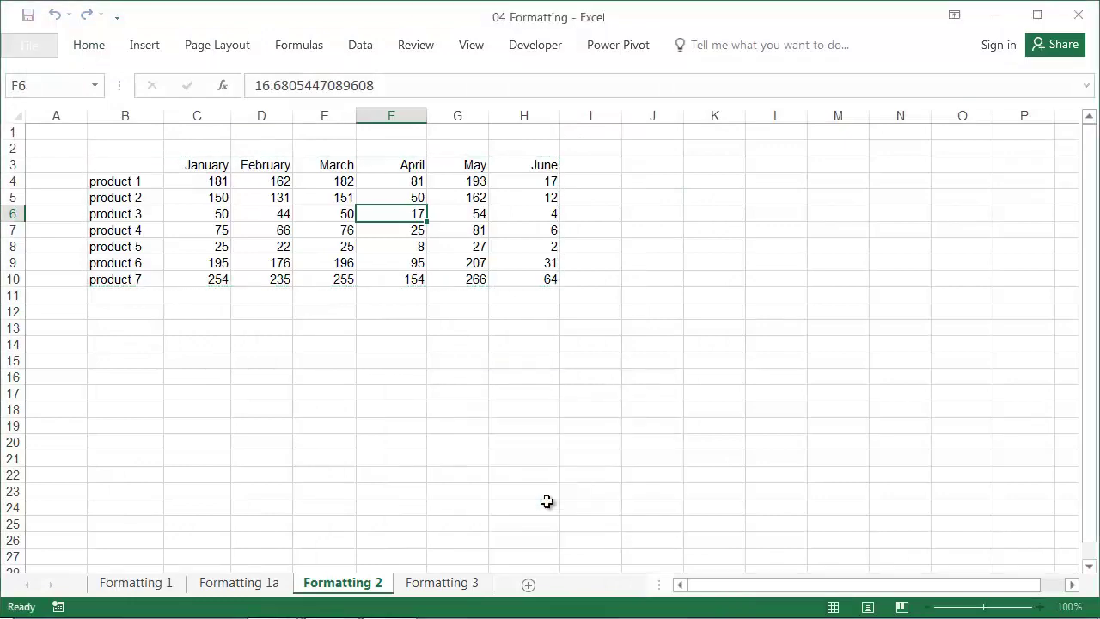
Step: Change the table's style to the dark red style with a black header row
click(692, 45)
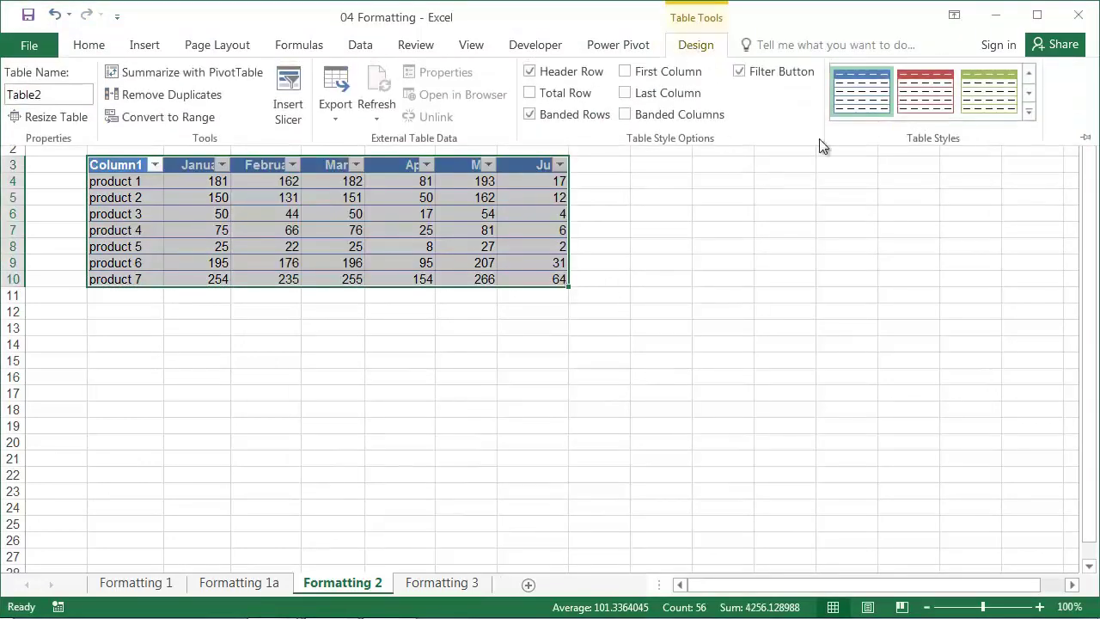
click(1028, 112)
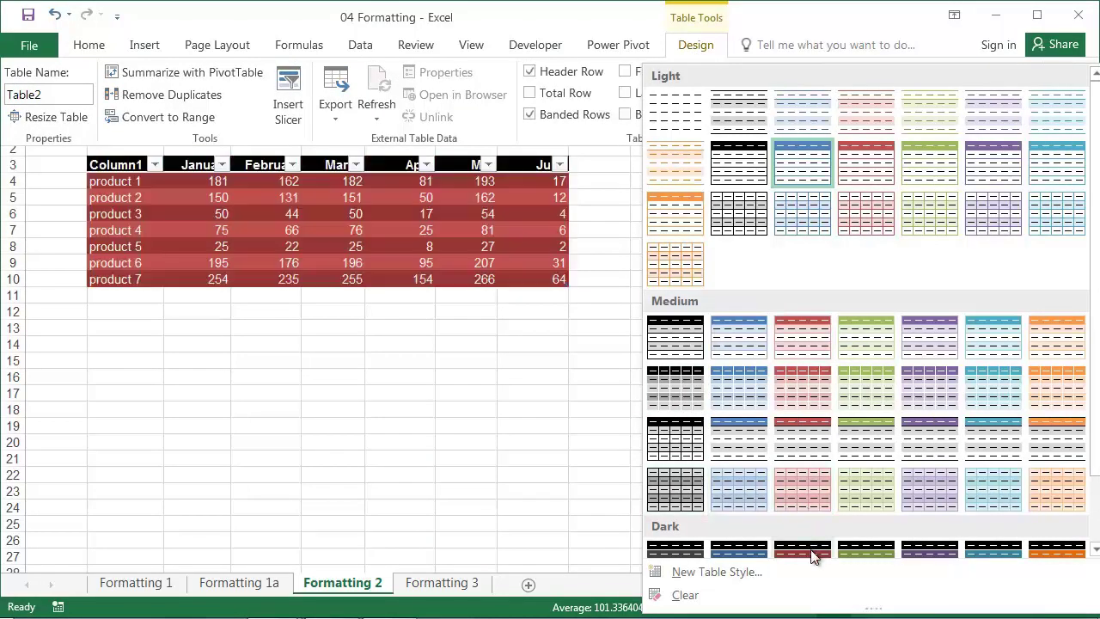
click(810, 552)
Step: Apply Style 4 to the product 1 column chart on the Formatting 3 sheet
click(465, 583)
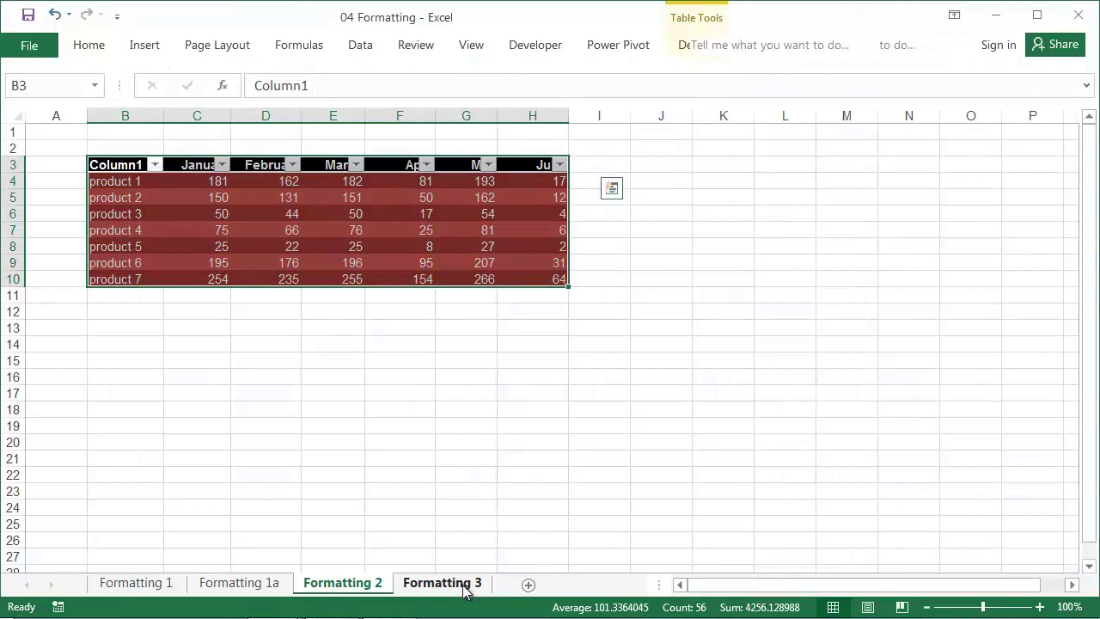
click(560, 244)
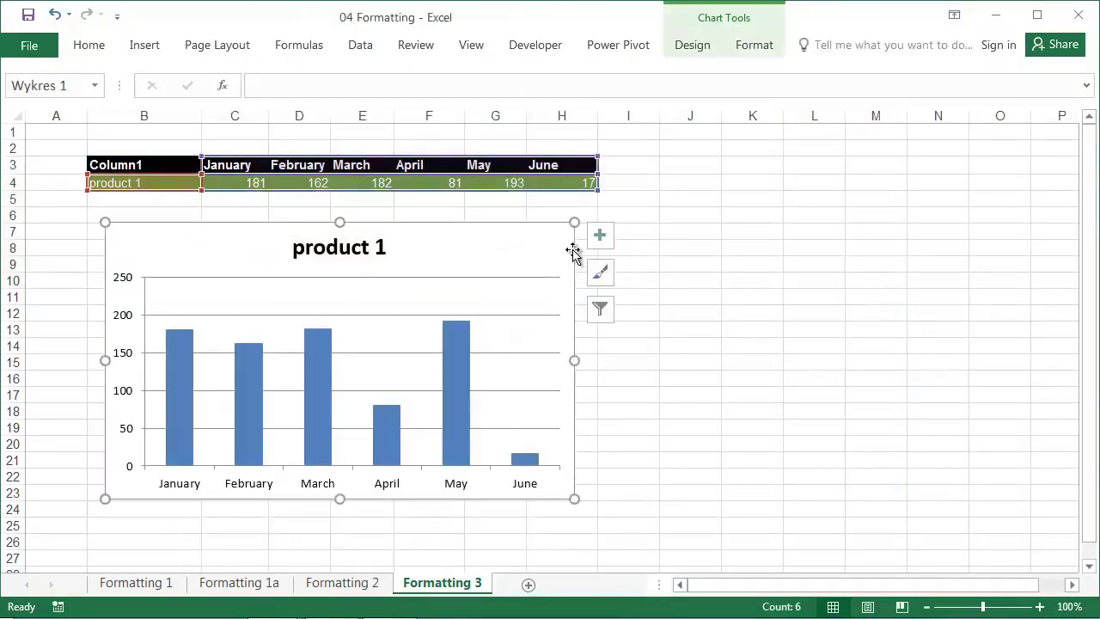
click(602, 275)
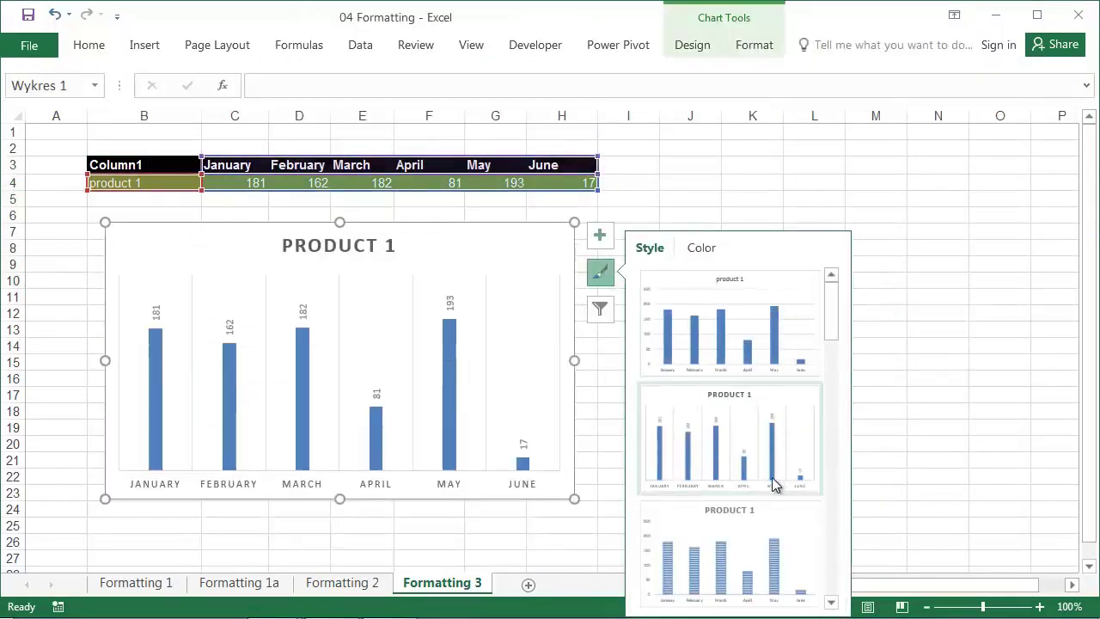
scroll(774, 482, down, 3)
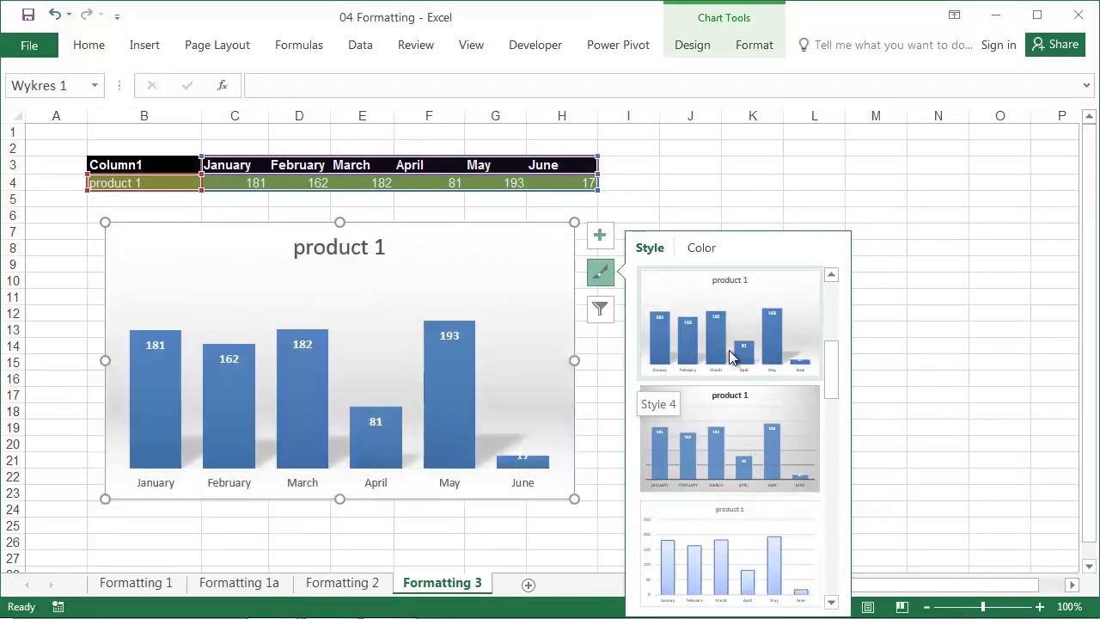
click(729, 350)
click(924, 358)
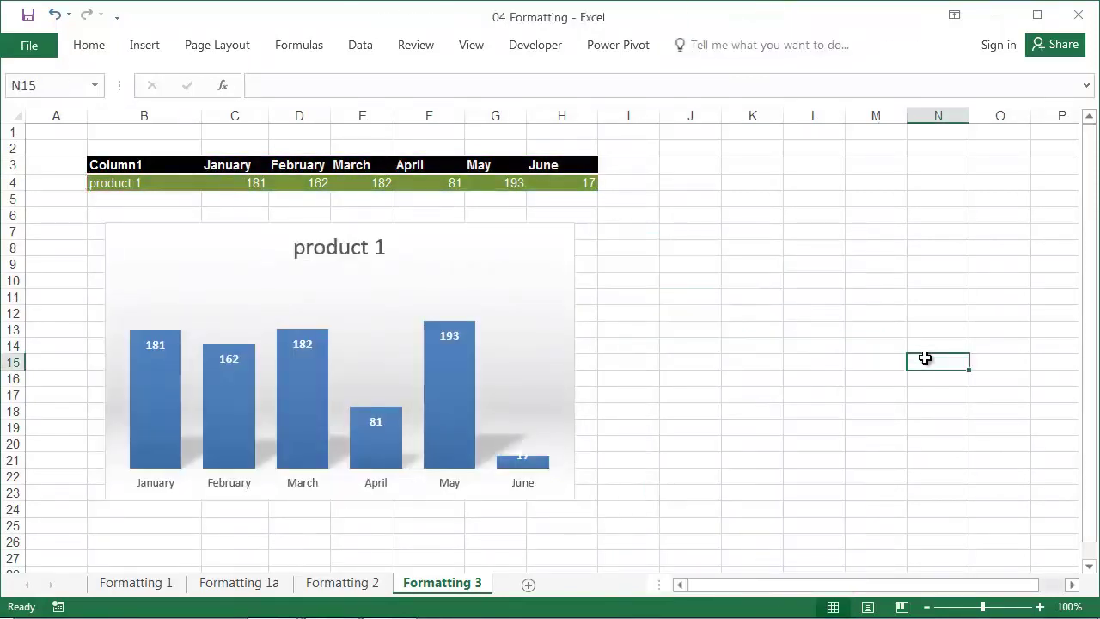
Step: Undo the last three formatting changes, starting with the chart style
click(54, 15)
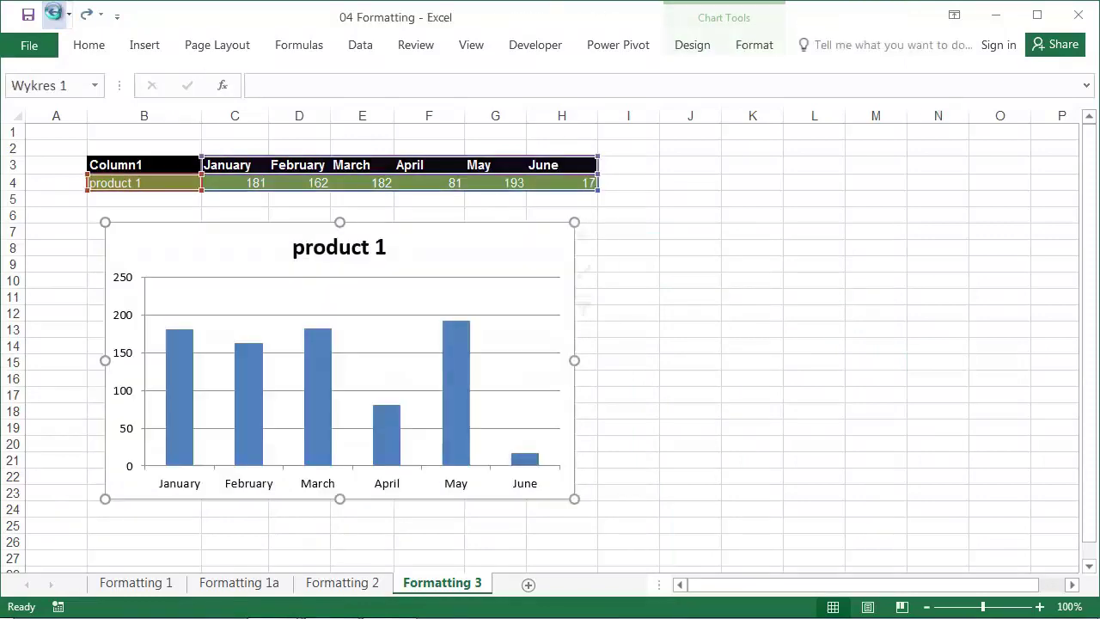
click(54, 15)
click(54, 15)
Step: Go to the Formatting 1 sheet and inspect the 1HY totals in cells I21 and I30
click(136, 584)
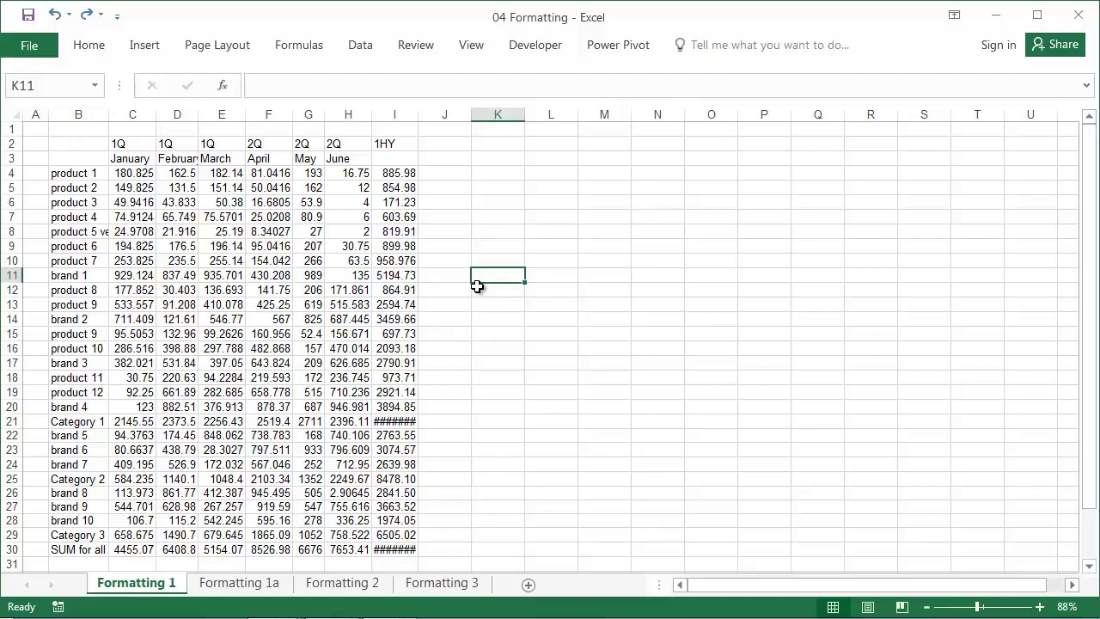
click(406, 419)
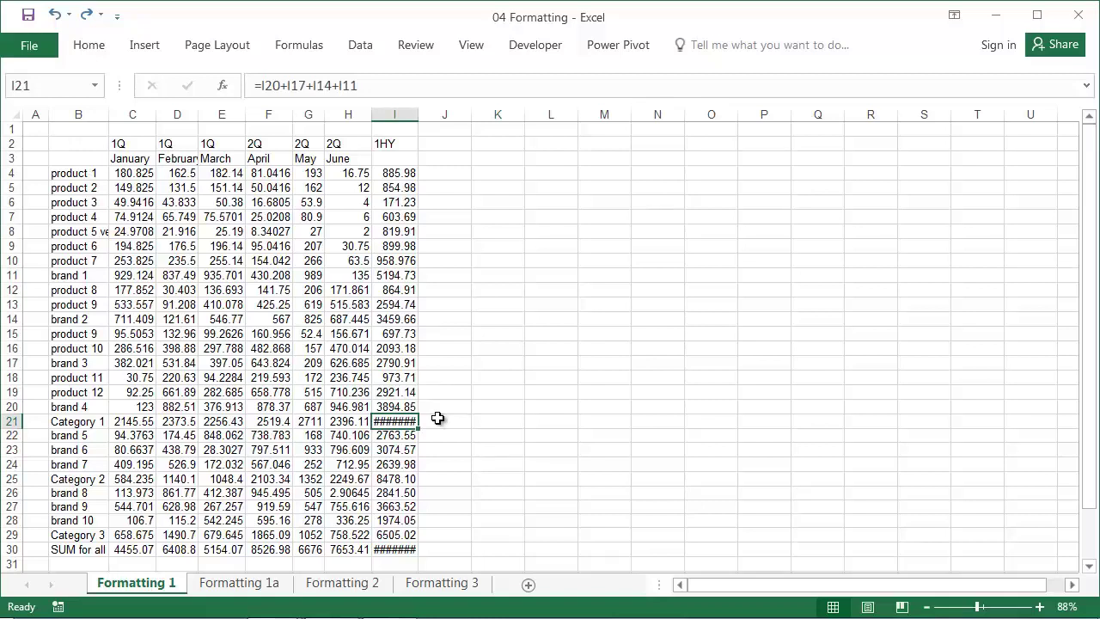
click(396, 549)
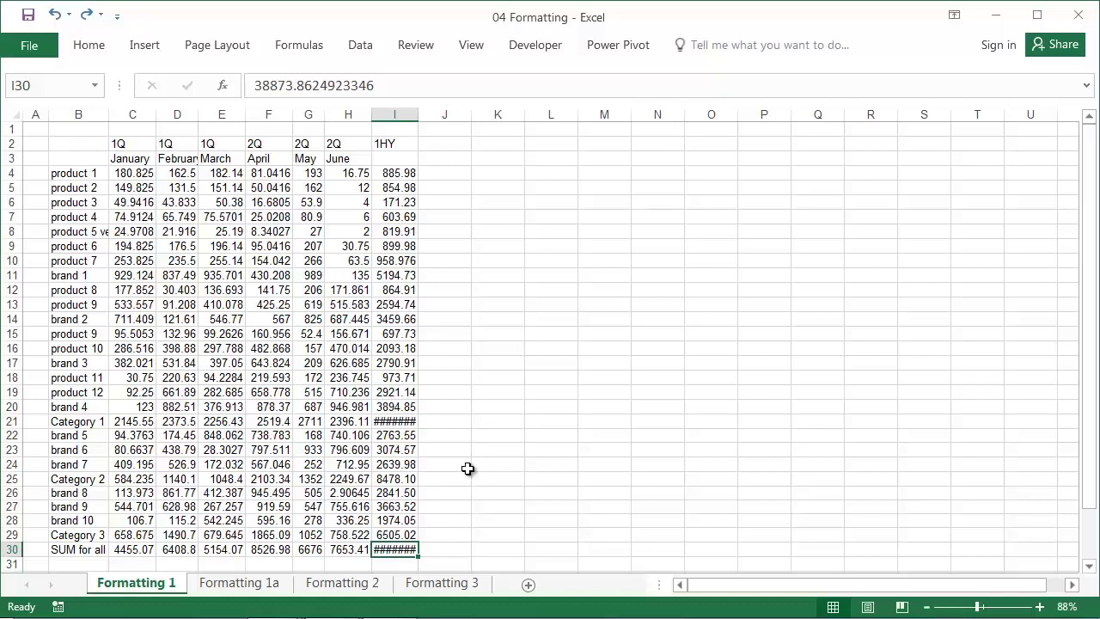
Step: Format the values in C4:I30 as Number with 0 decimal places and the 1000 separator
drag(133, 172, 400, 550)
right_click(400, 549)
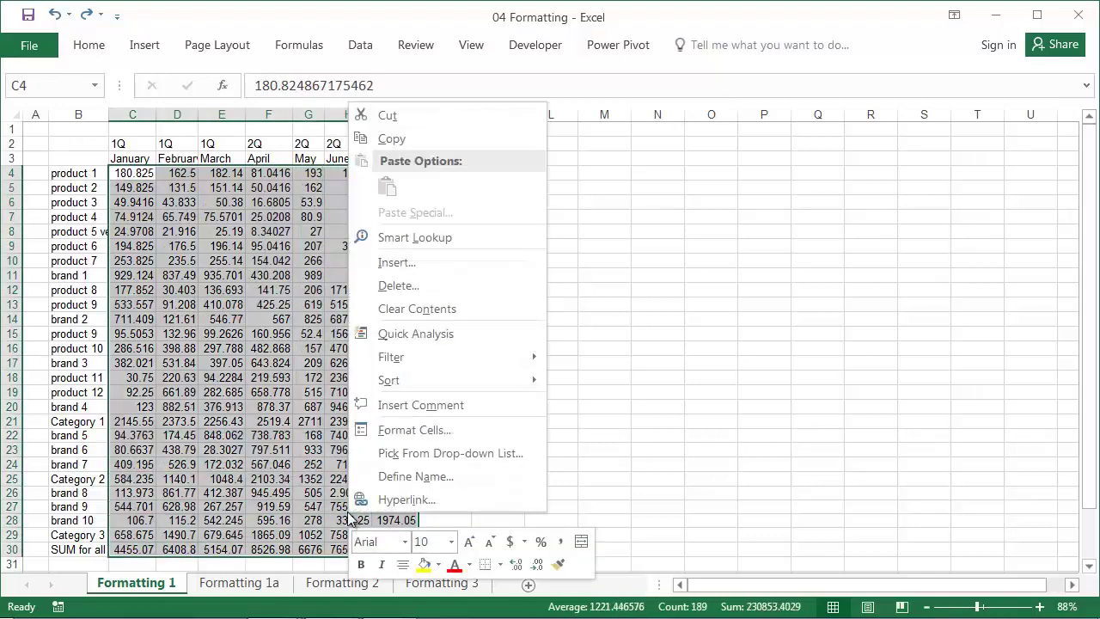
click(424, 427)
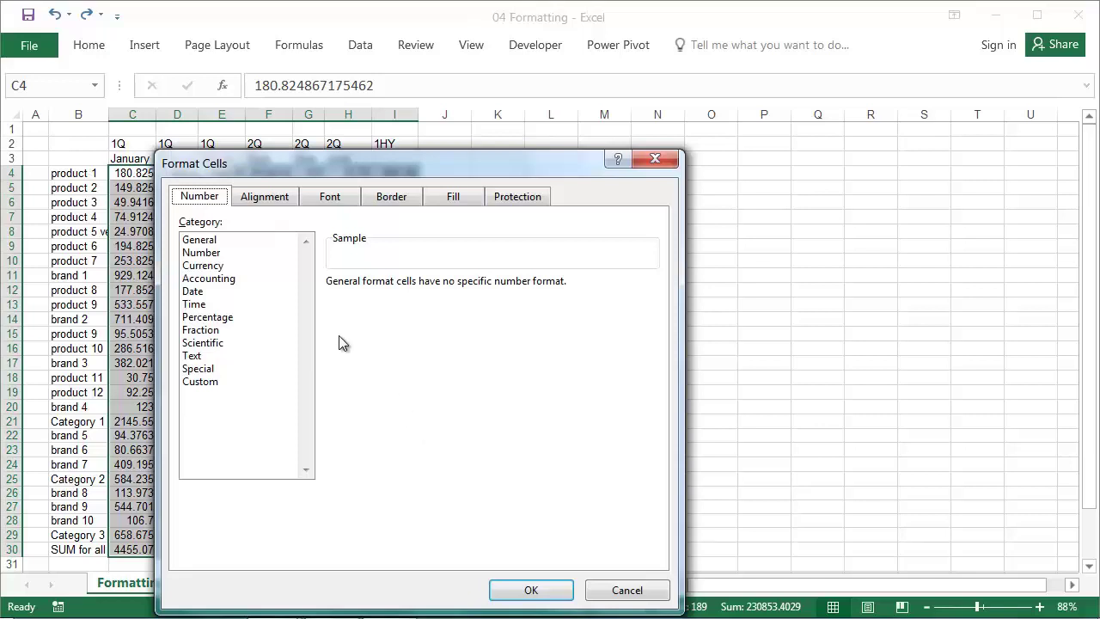
click(203, 253)
click(464, 288)
click(463, 288)
click(416, 311)
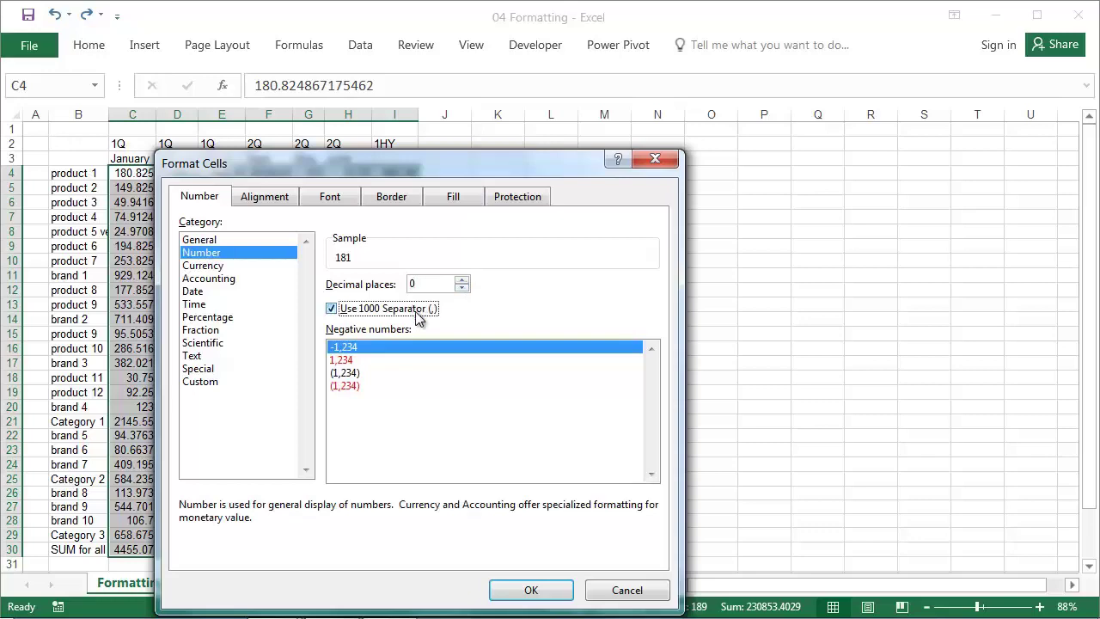
click(516, 592)
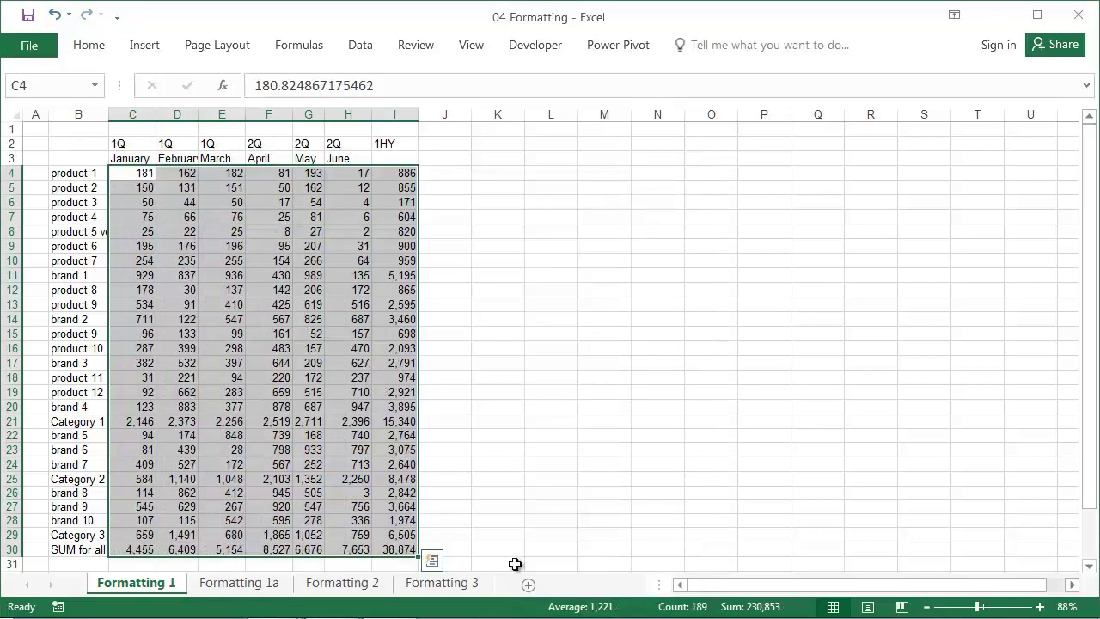
click(515, 343)
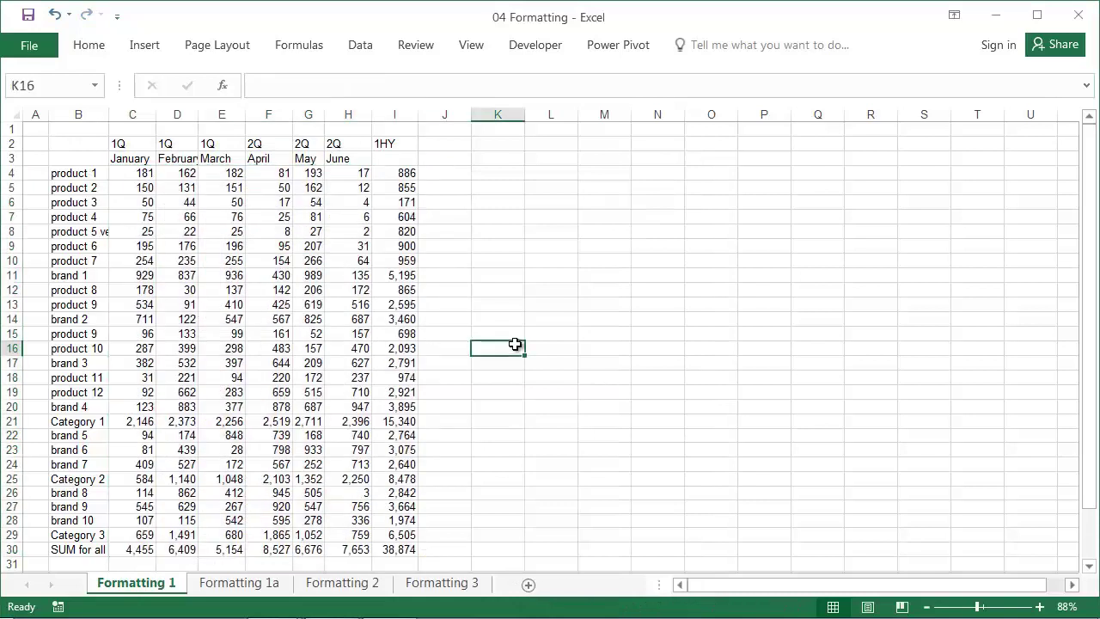
Step: Autofit the 1HY column (I) to its contents and widen it slightly
click(411, 114)
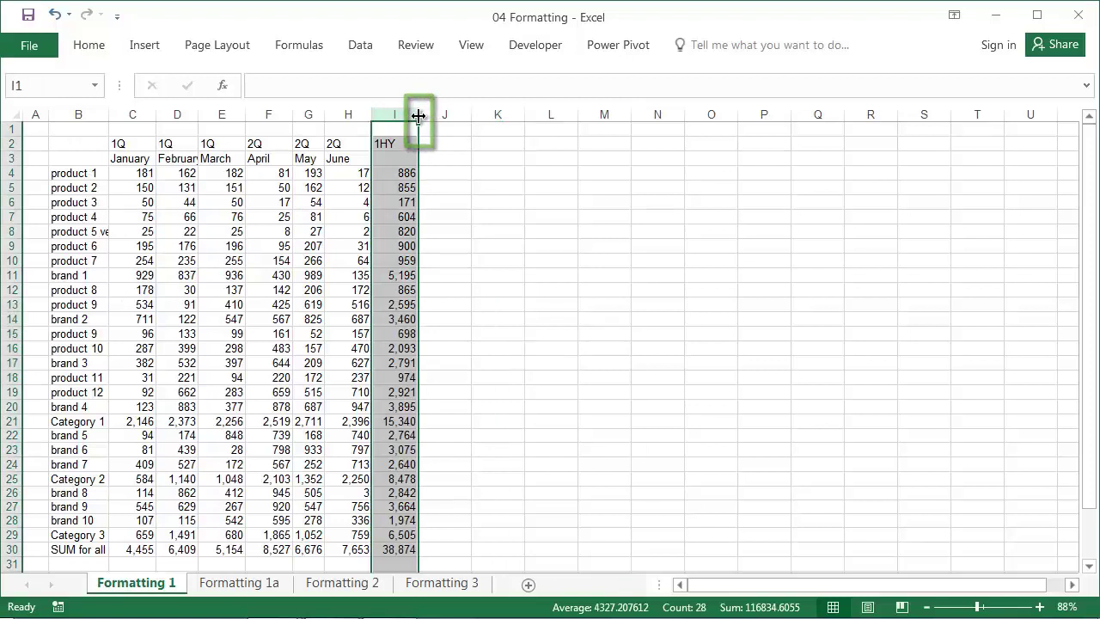
double_click(418, 115)
drag(419, 114, 430, 114)
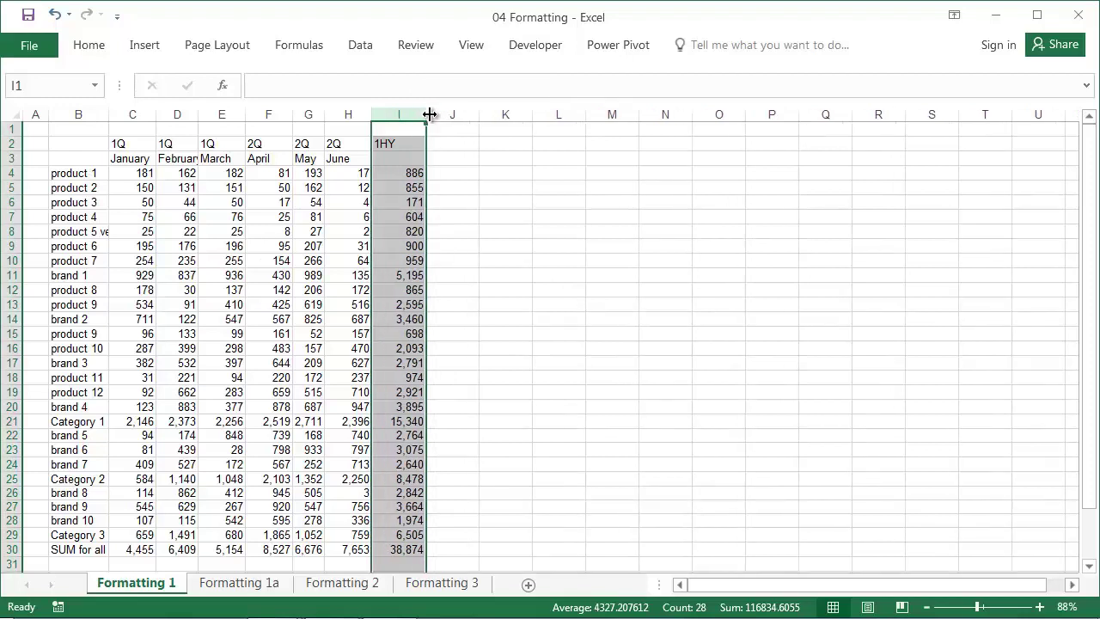
double_click(431, 115)
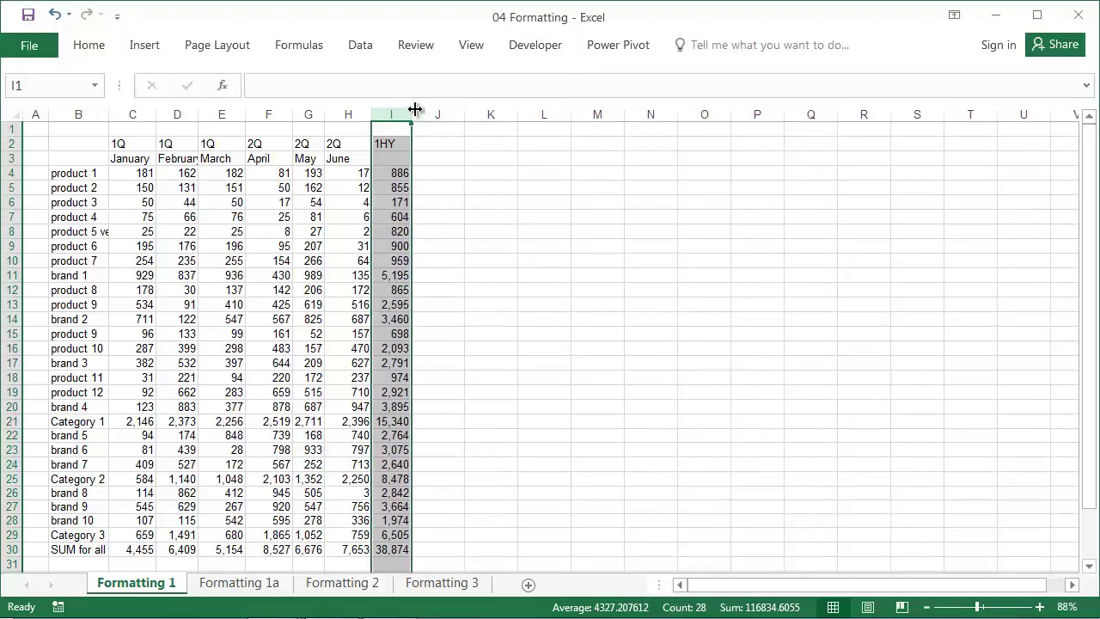
drag(415, 110, 424, 113)
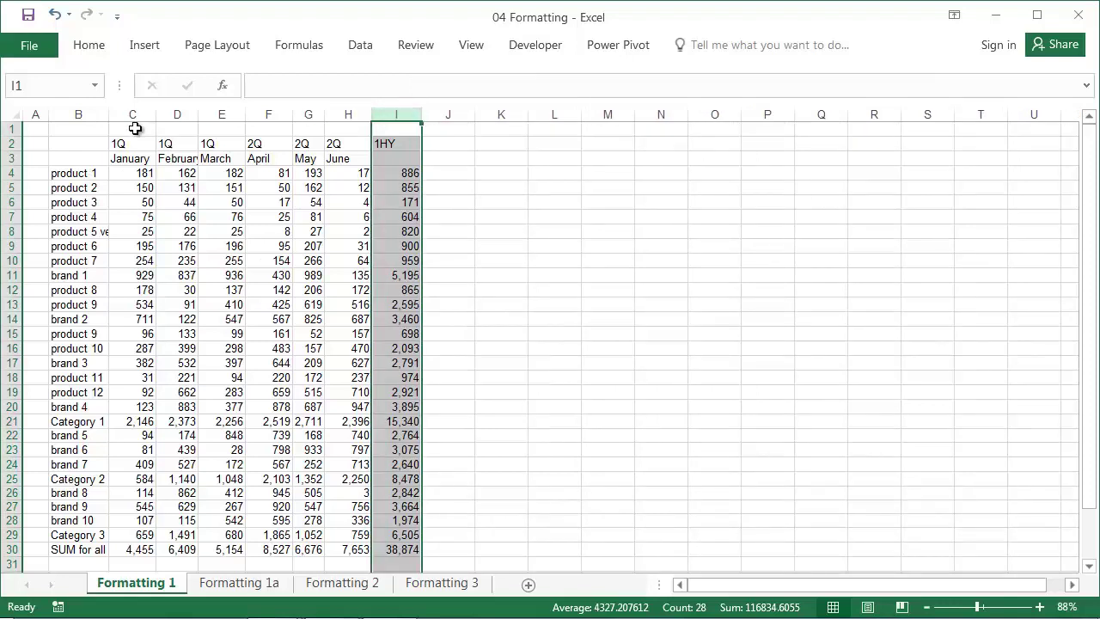
Step: Autofit the month columns C to H to their contents and check the February header and the May total
drag(141, 114, 344, 112)
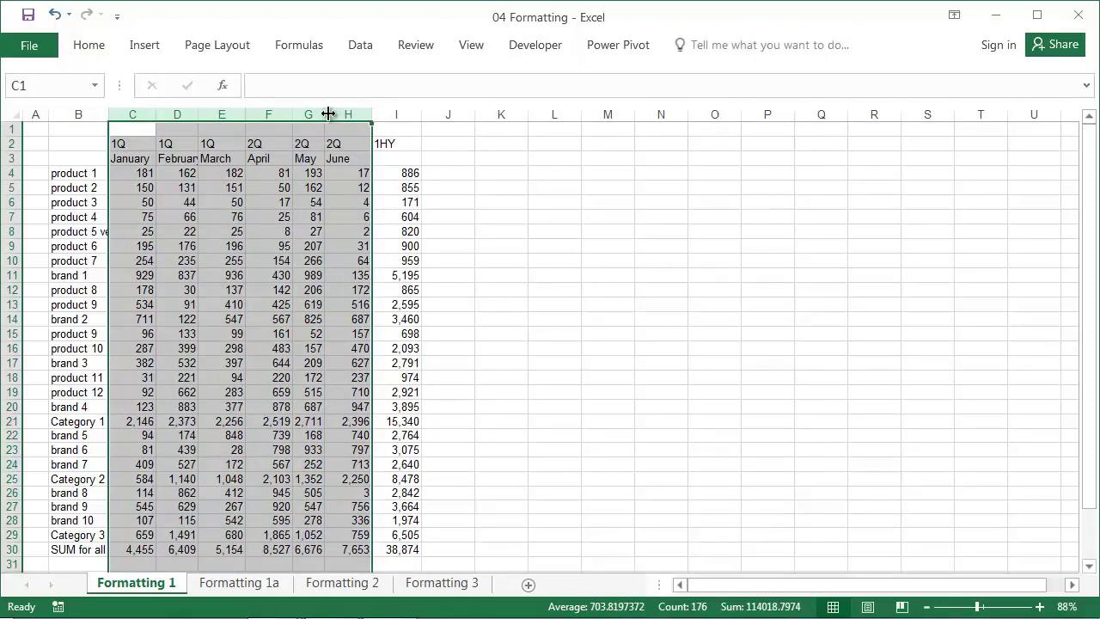
double_click(329, 113)
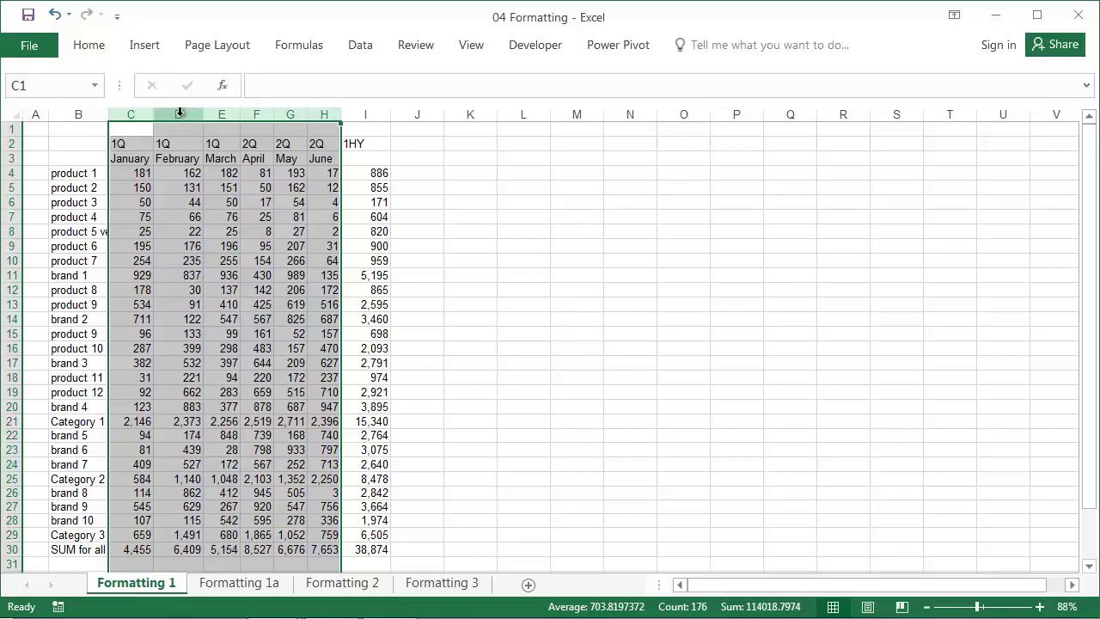
click(178, 158)
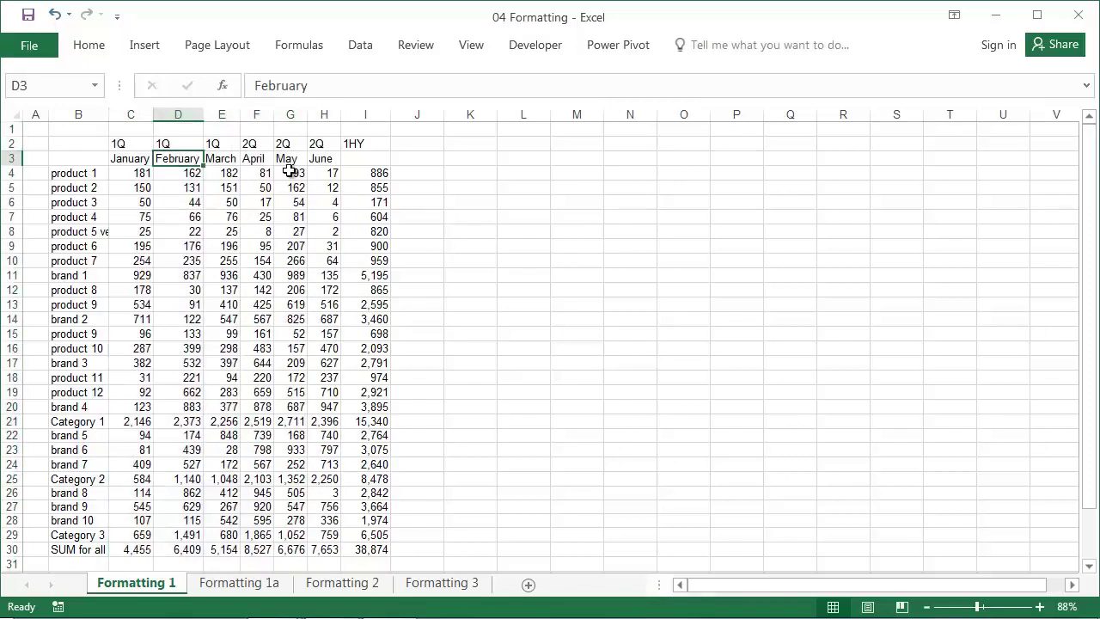
click(293, 550)
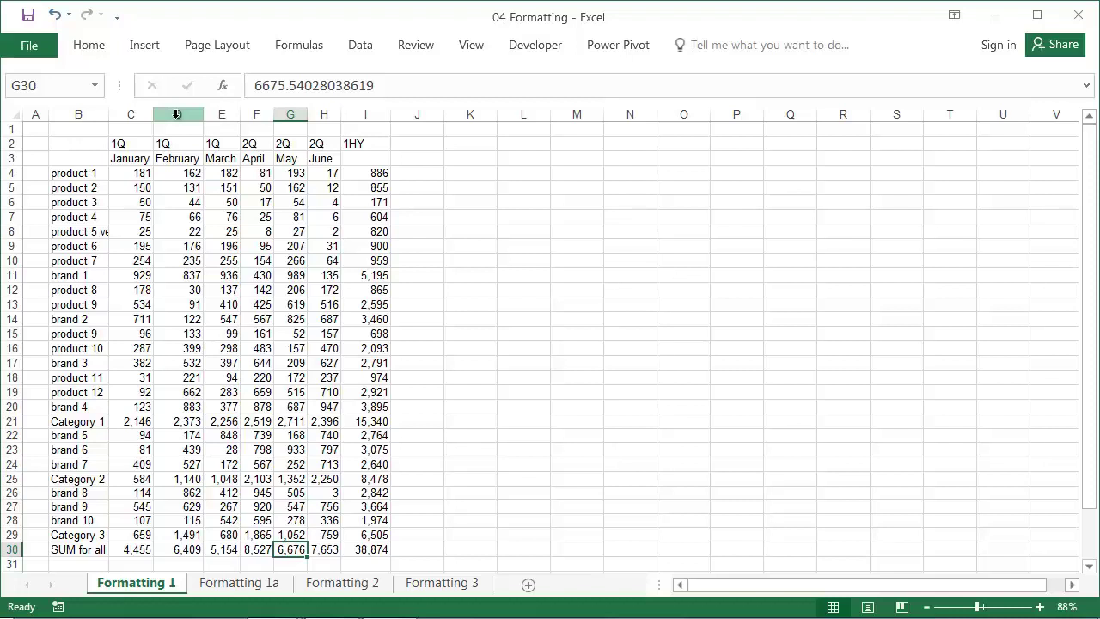
Step: Resize the month columns C to H together to one equal width that fits the February header
drag(137, 114, 334, 126)
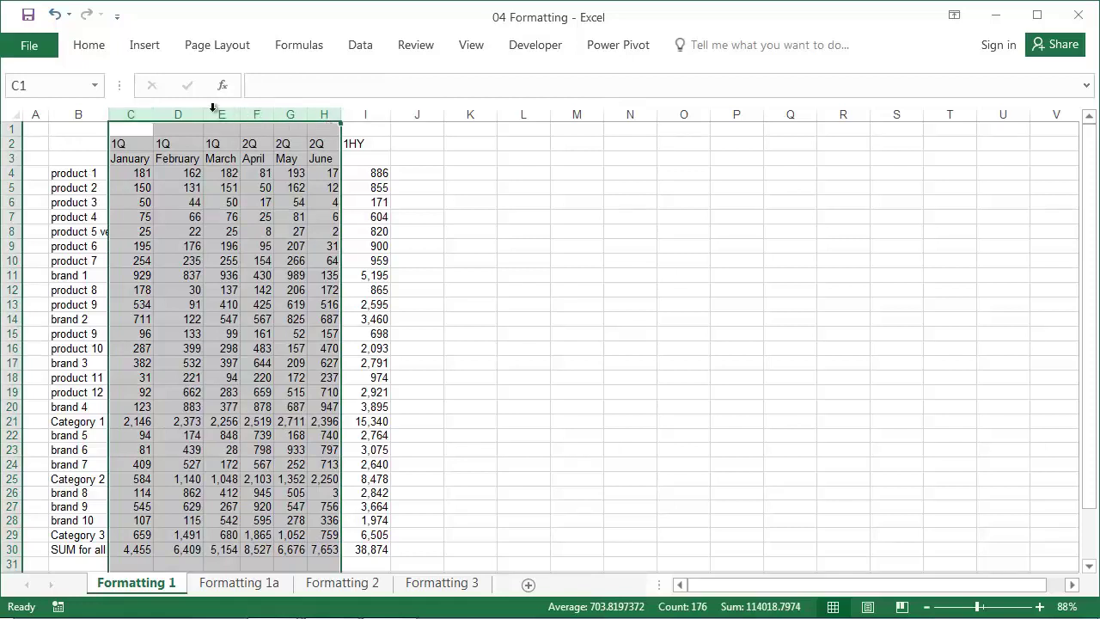
drag(204, 112, 204, 112)
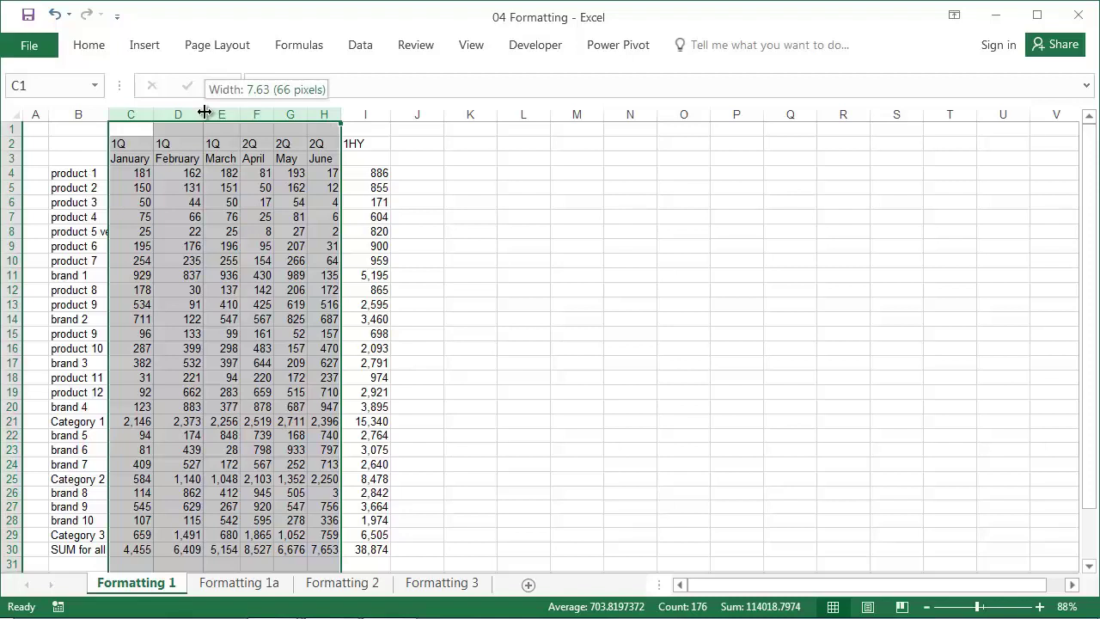
drag(204, 112, 204, 113)
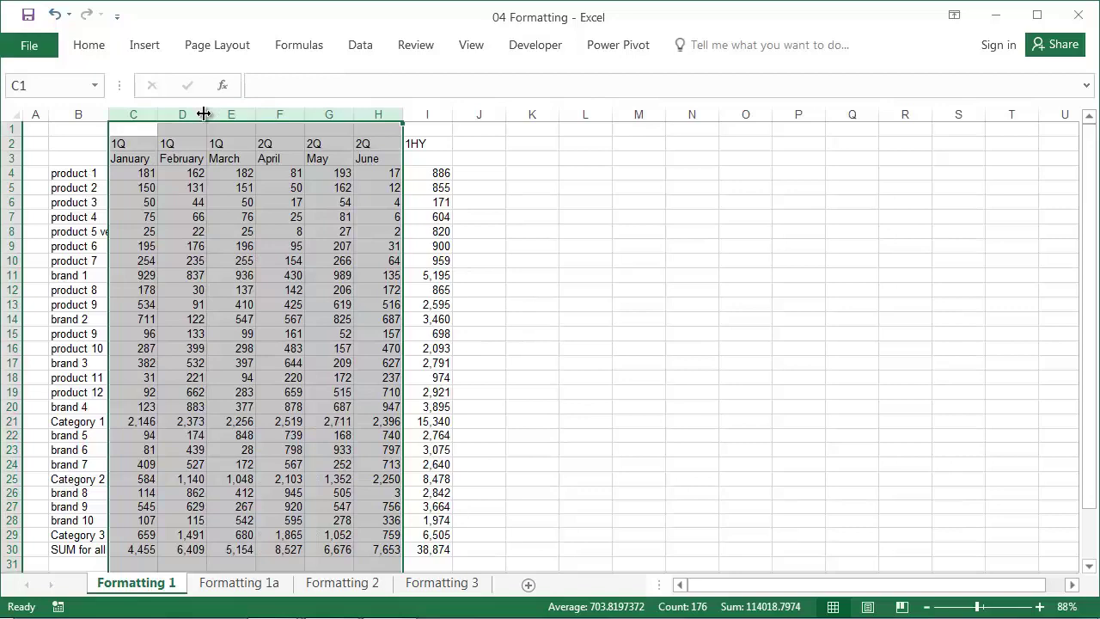
Step: Apply All Borders and Thick Outside Borders to the whole data range B2:I30
click(213, 289)
key(ctrl+a)
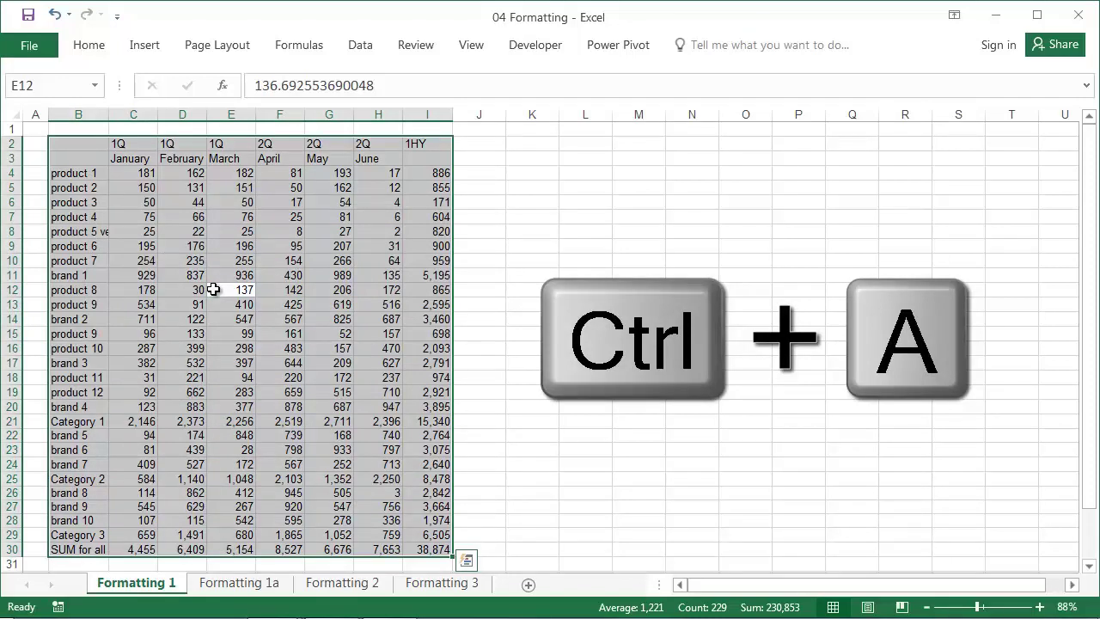
right_click(214, 294)
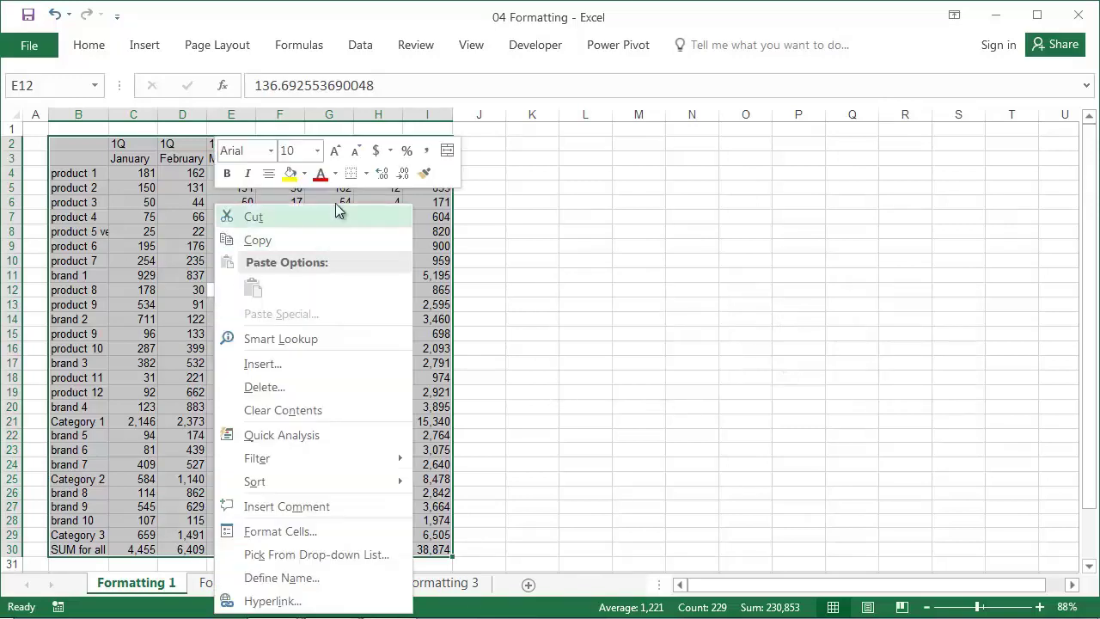
click(367, 174)
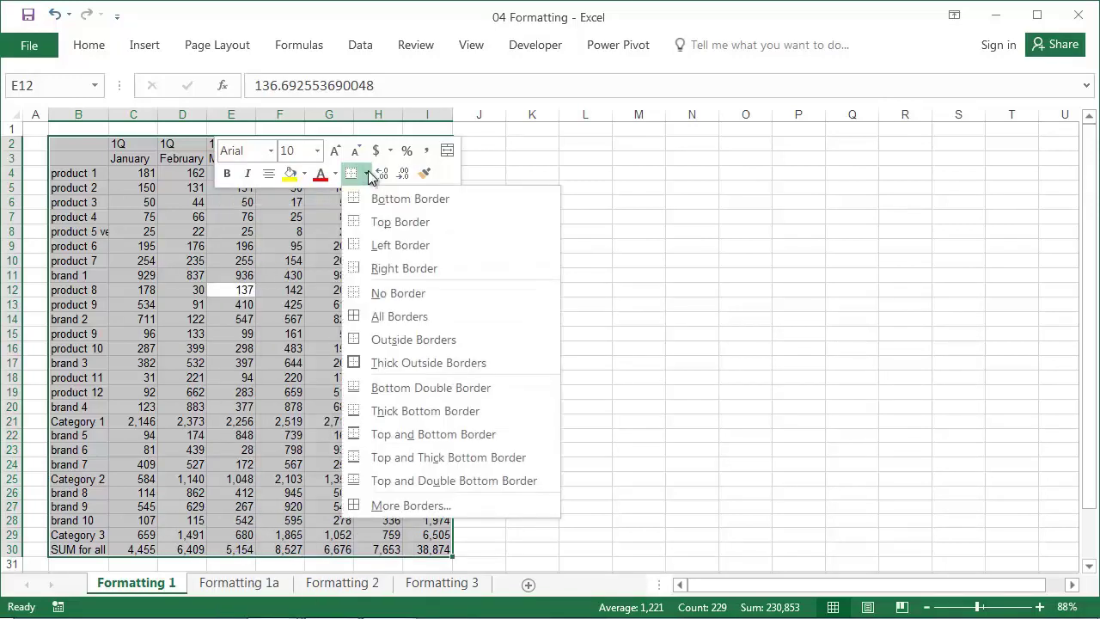
click(416, 317)
click(369, 179)
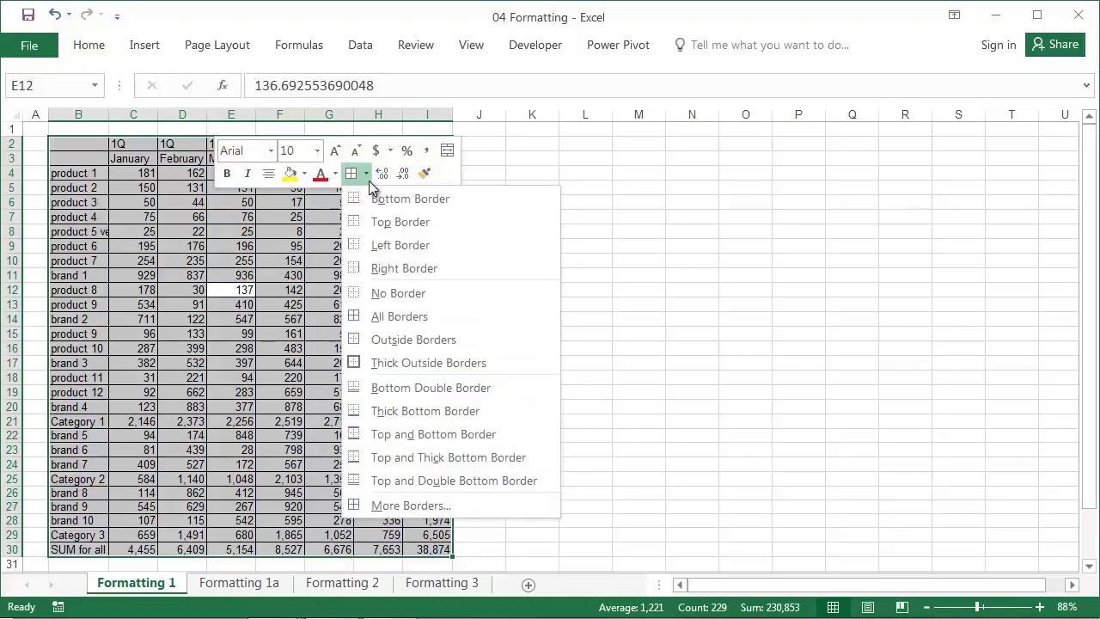
click(416, 362)
click(309, 305)
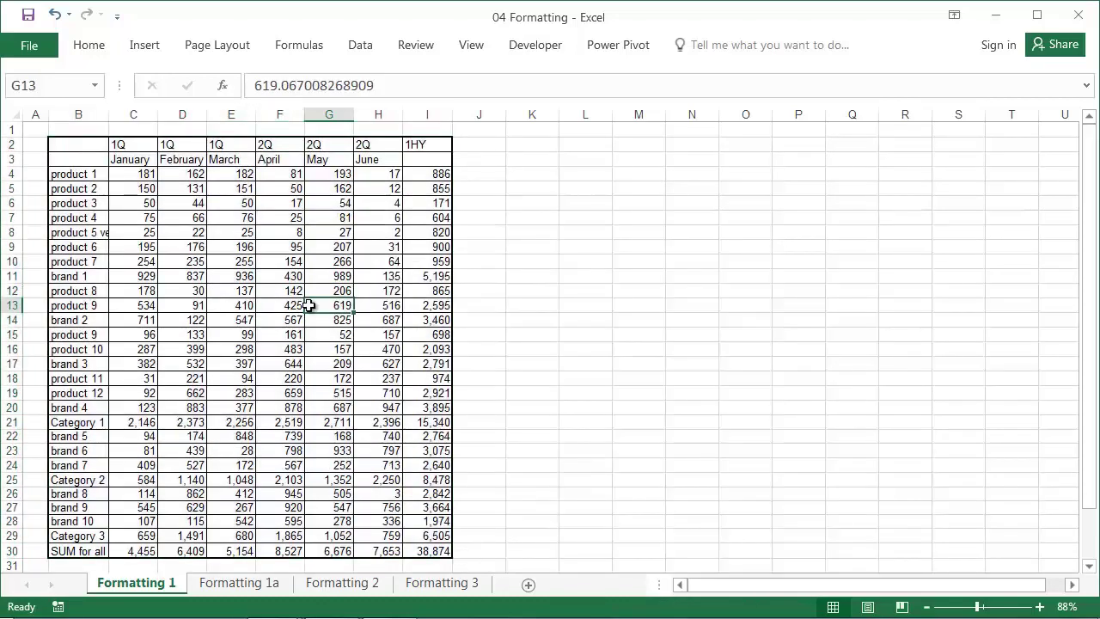
Step: Apply Thick Outside Borders to the header rows B2:I3 and to the row label column B2:B30
drag(91, 146, 417, 156)
right_click(416, 157)
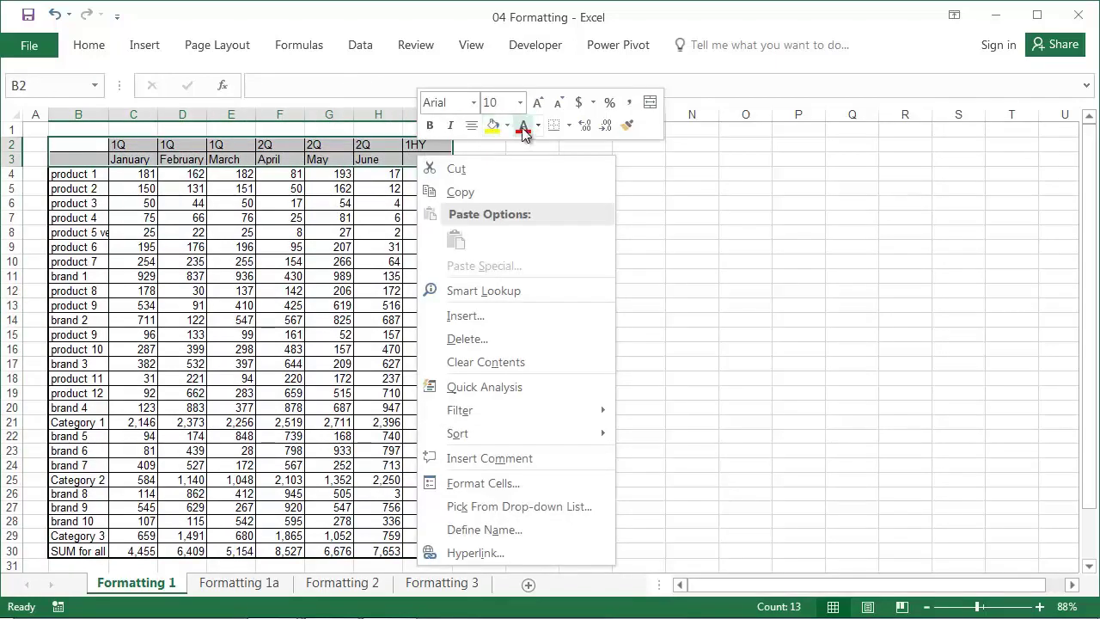
click(569, 126)
click(572, 312)
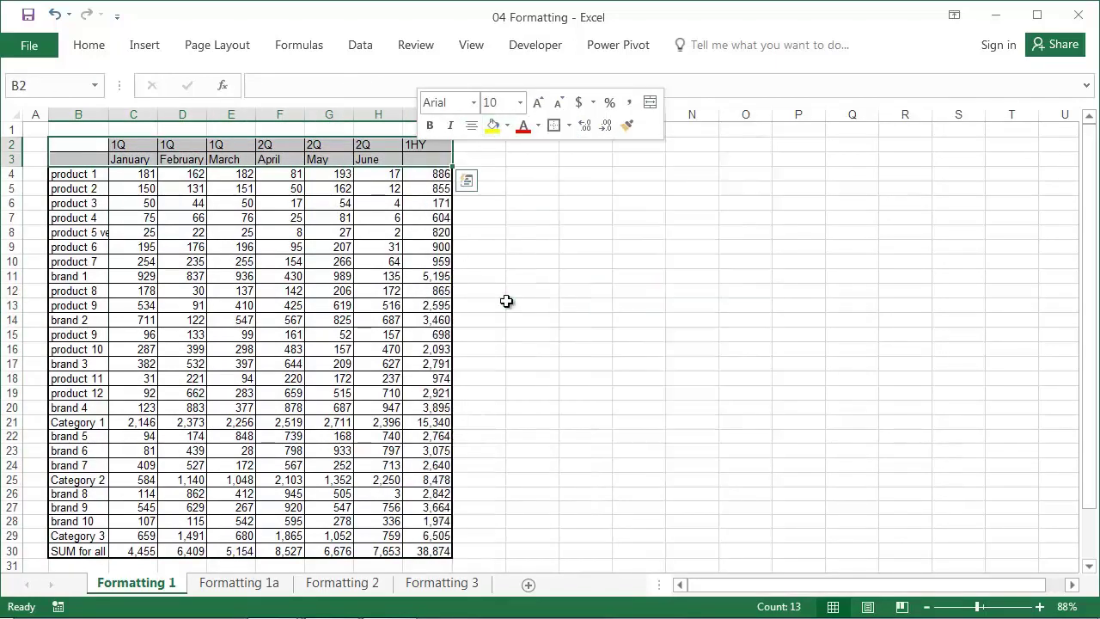
drag(53, 148, 92, 548)
right_click(92, 548)
click(244, 591)
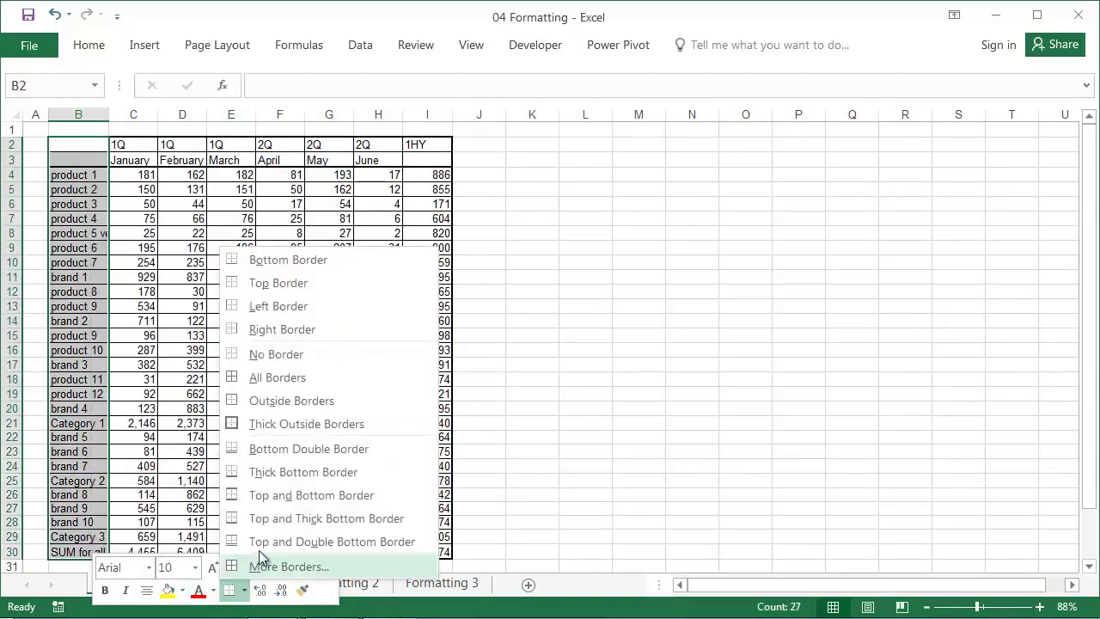
click(264, 426)
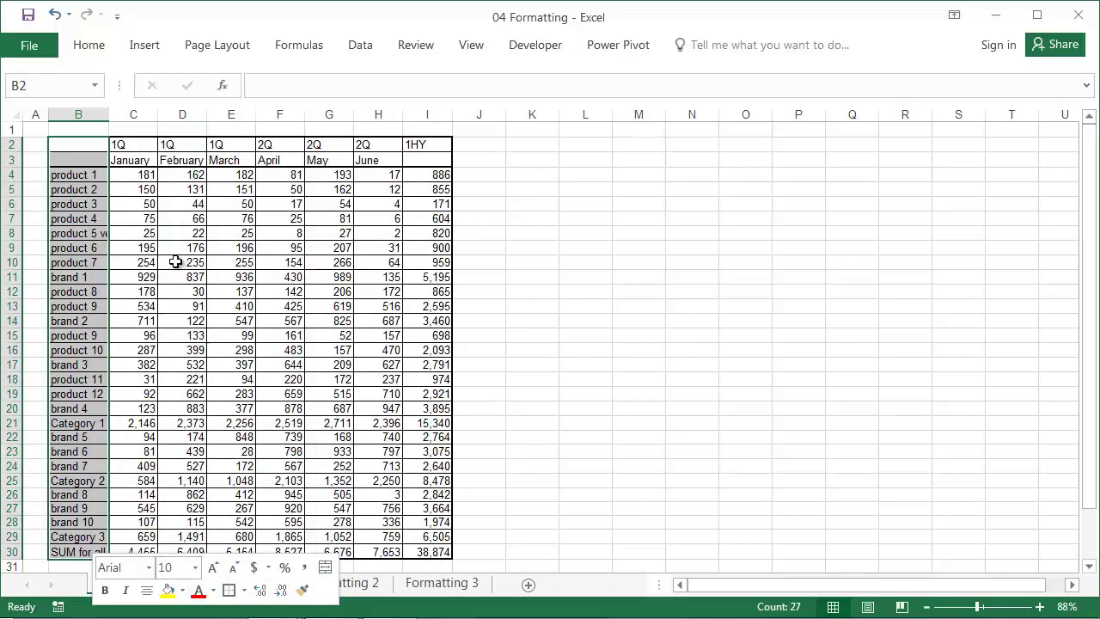
Step: Add a thin solid diagonal border running from upper left to lower right in the empty corner cells B2:B3
click(89, 151)
drag(90, 151, 91, 155)
right_click(91, 154)
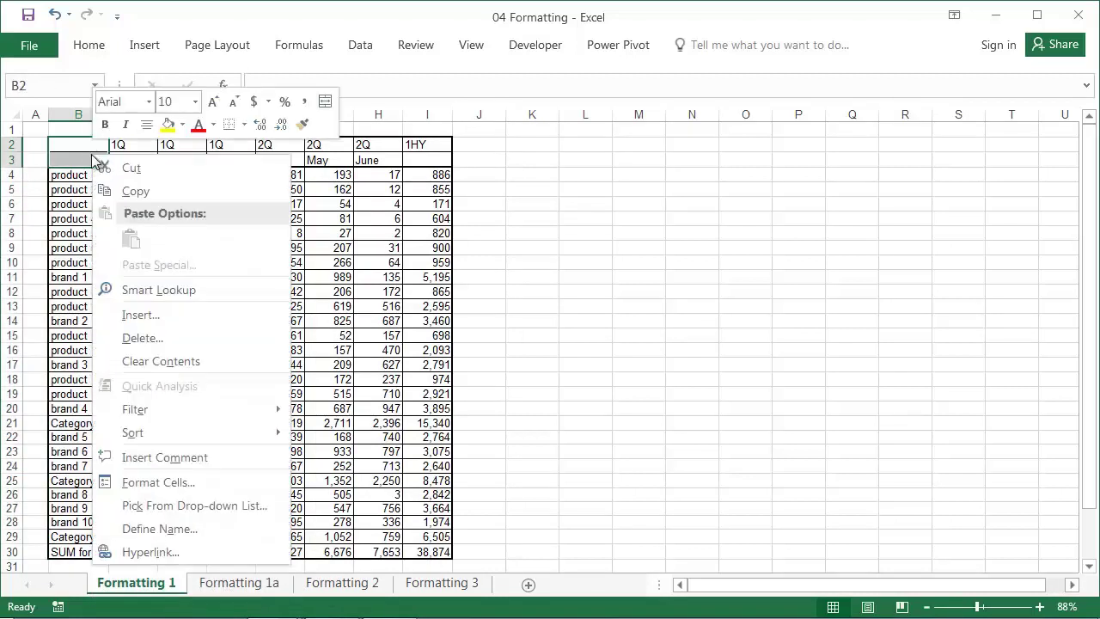
click(177, 483)
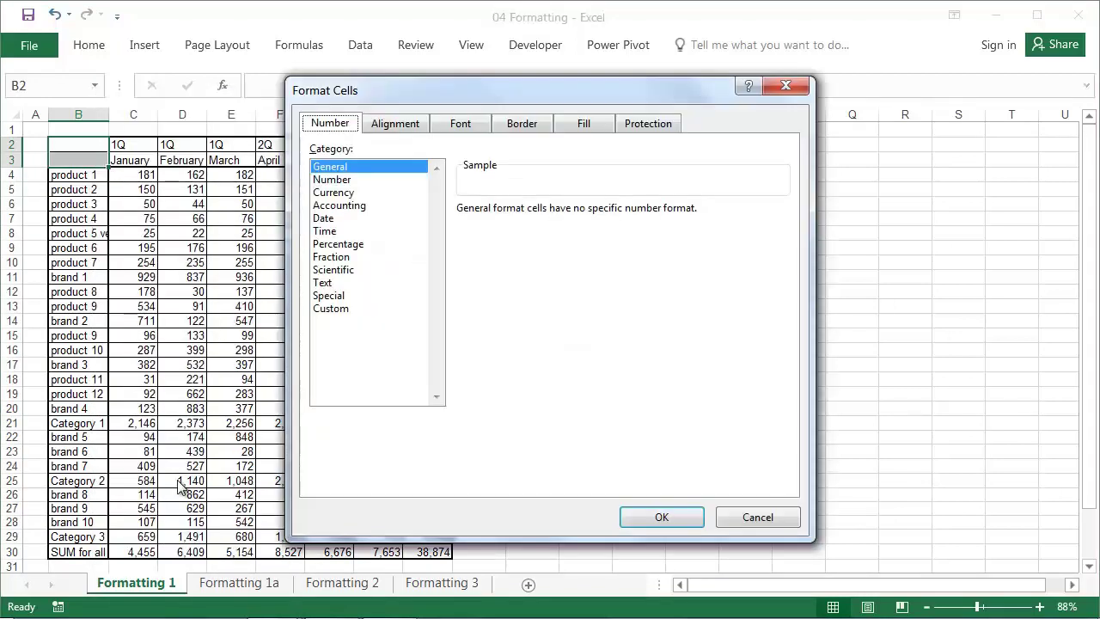
drag(434, 96, 373, 115)
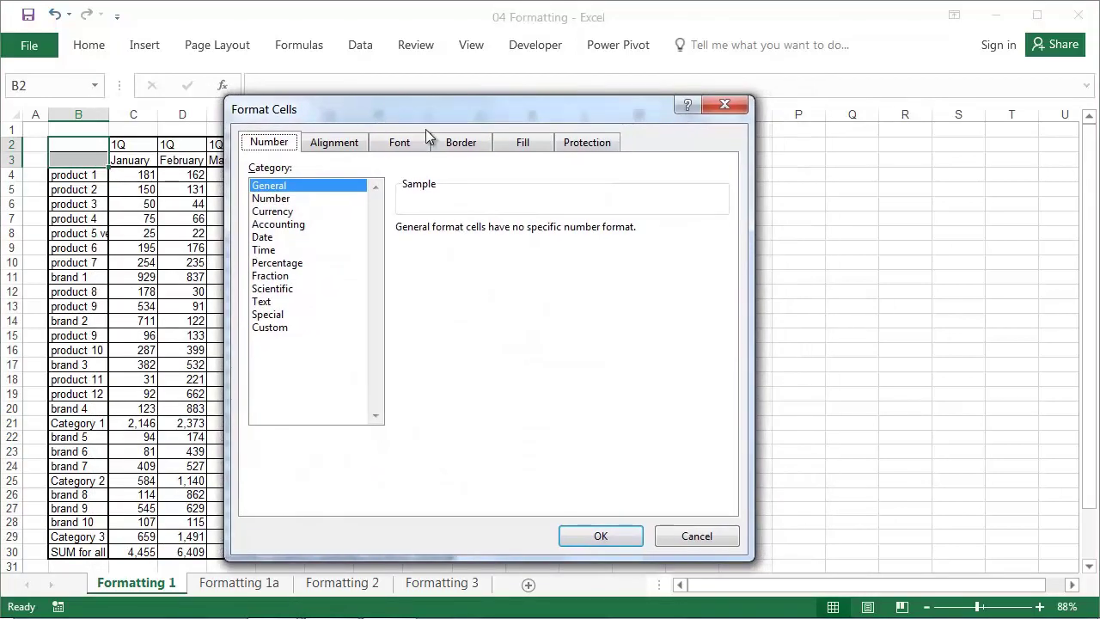
click(477, 144)
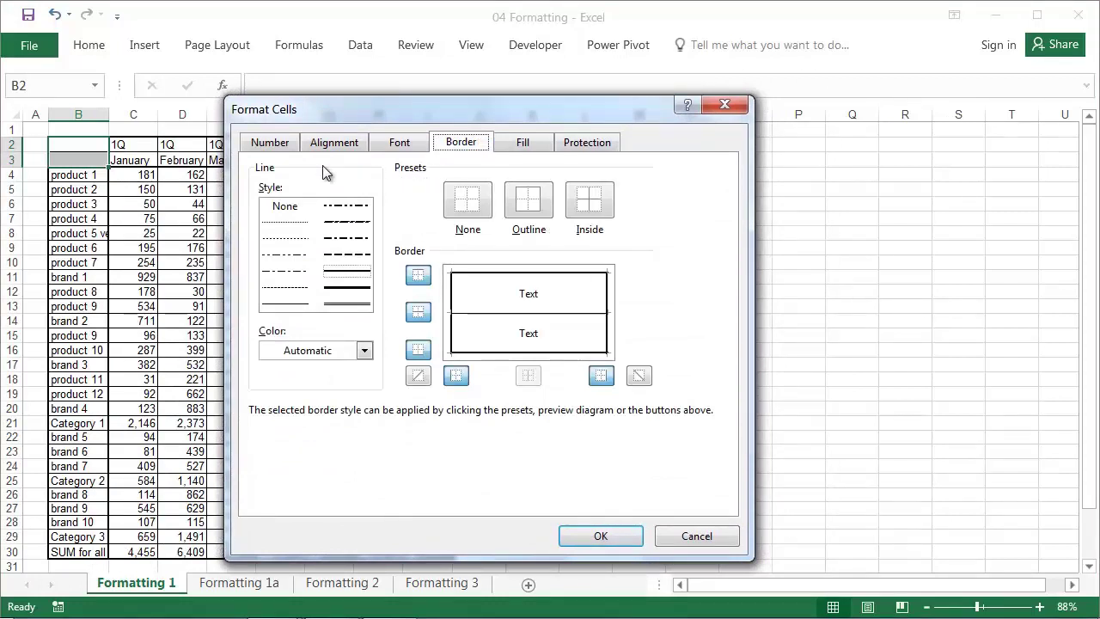
click(299, 306)
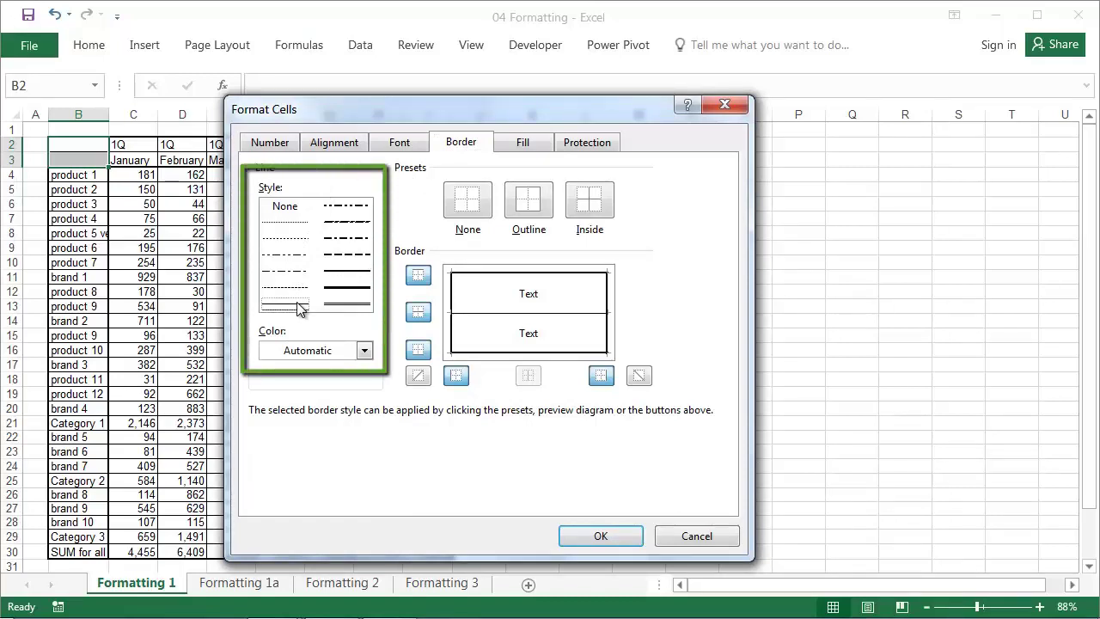
click(638, 376)
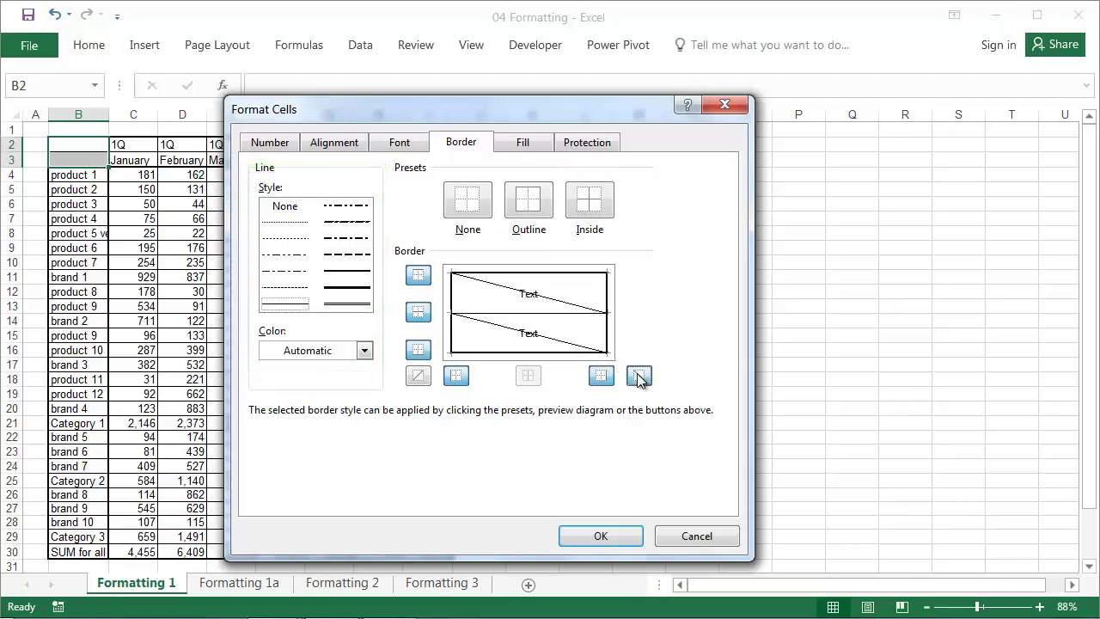
click(617, 531)
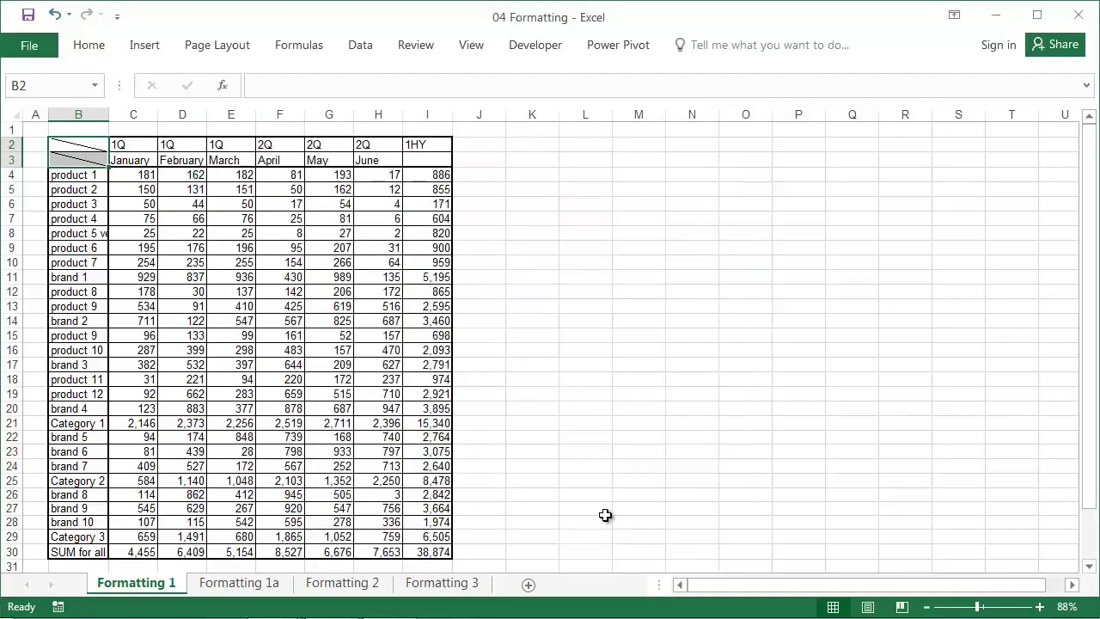
click(234, 303)
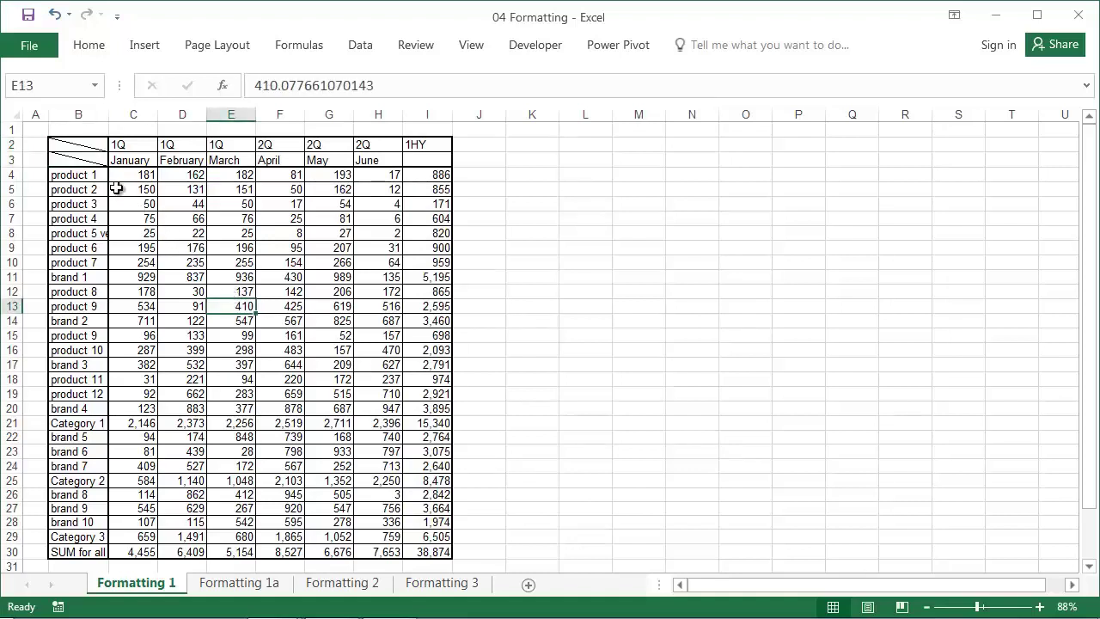
Step: Merge and center the corner cells B2:B3 into a single cell
drag(85, 148, 80, 157)
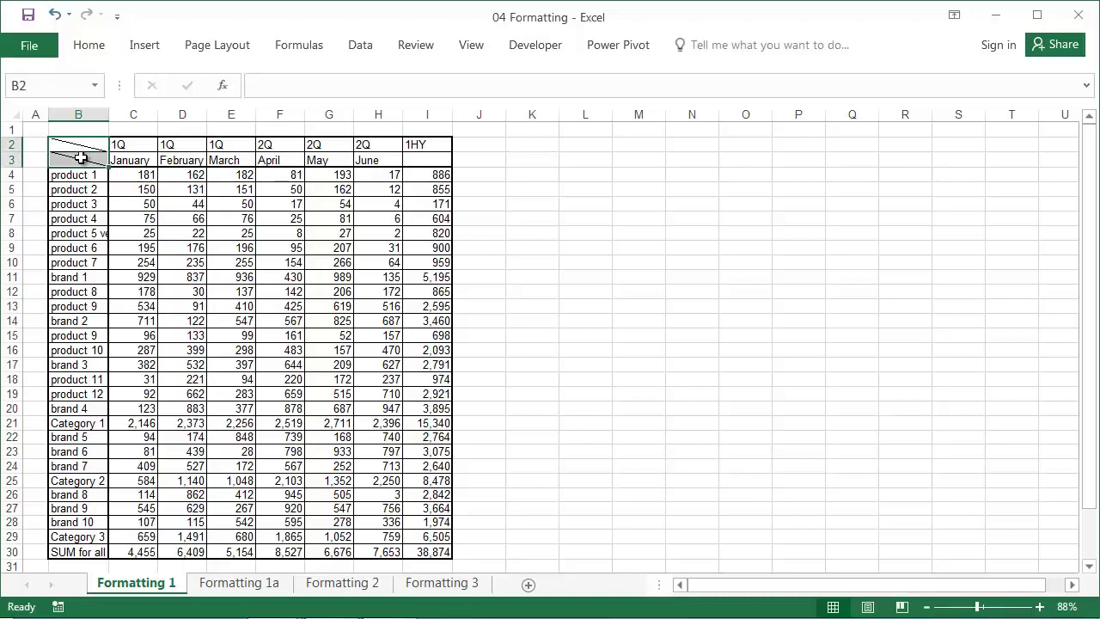
right_click(80, 157)
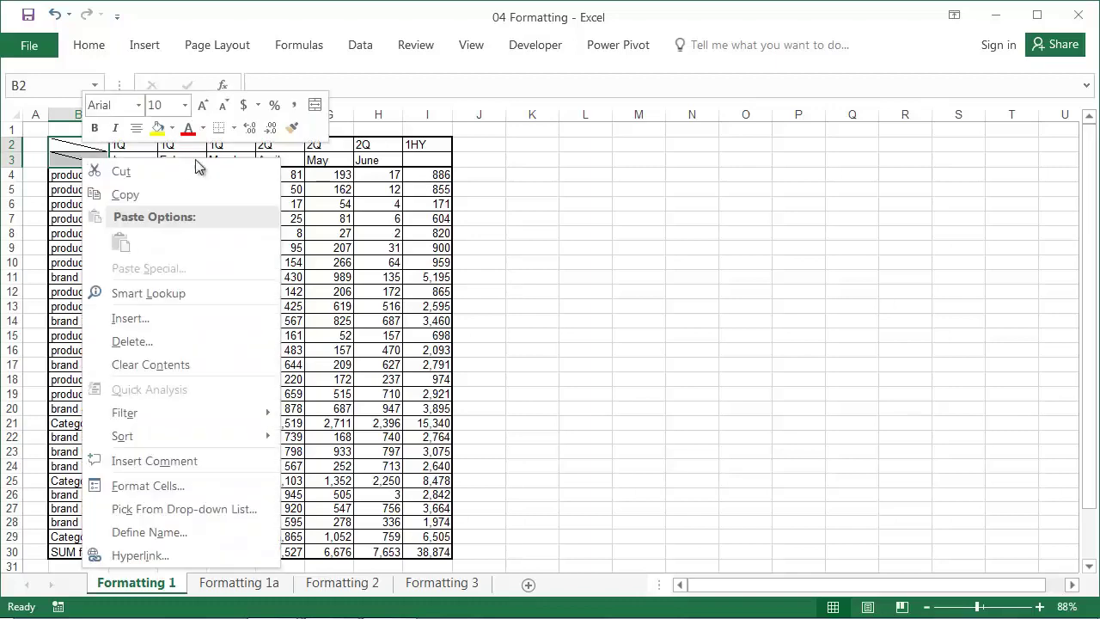
click(317, 112)
click(268, 202)
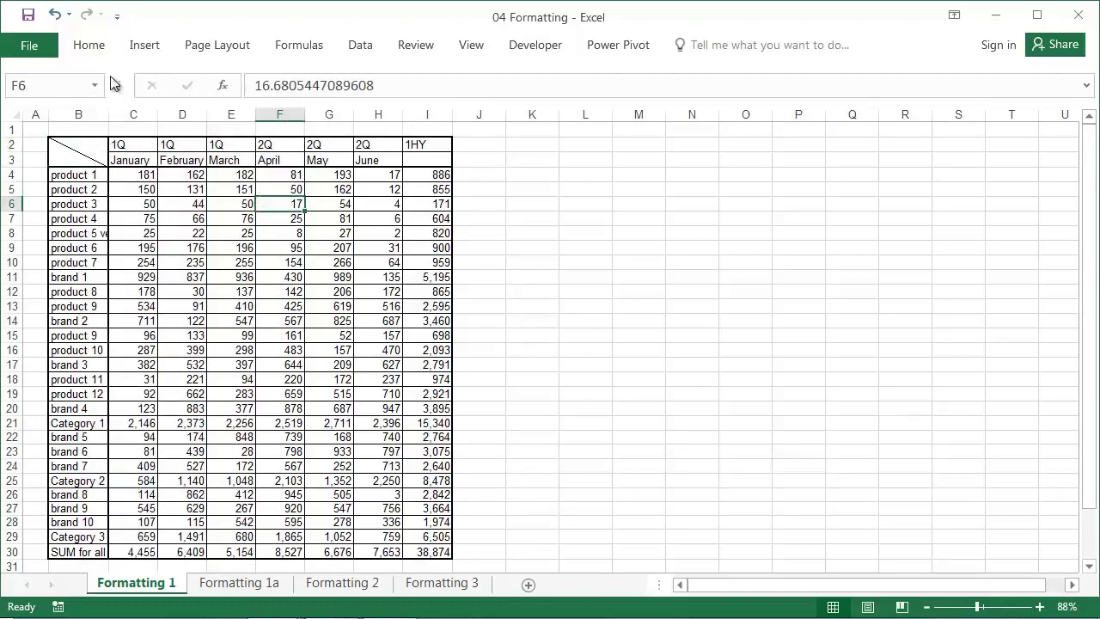
click(100, 55)
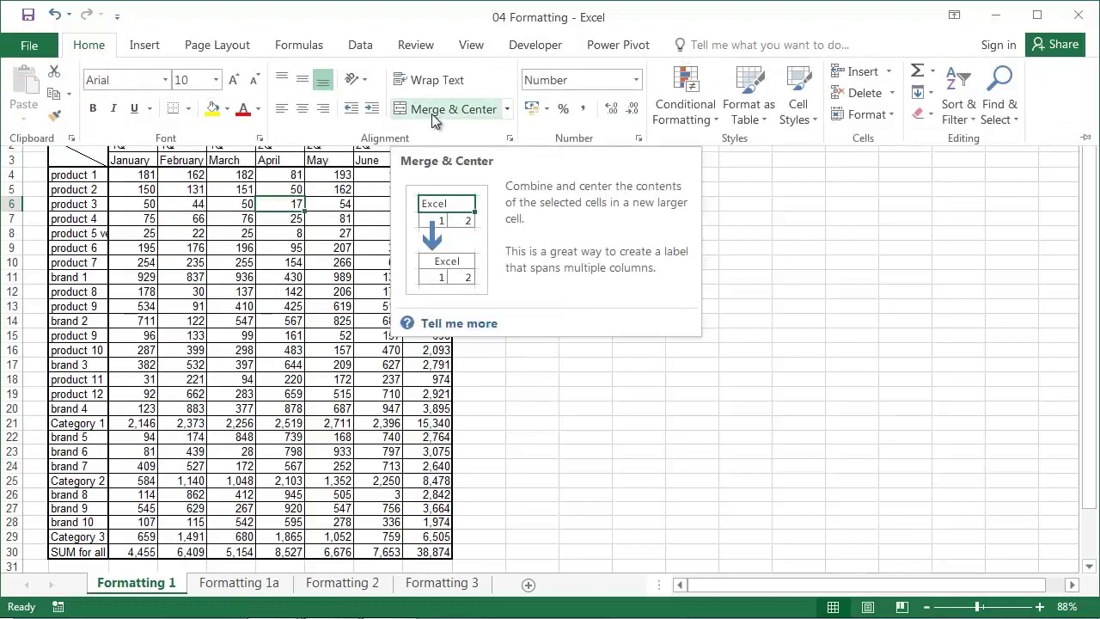
click(333, 236)
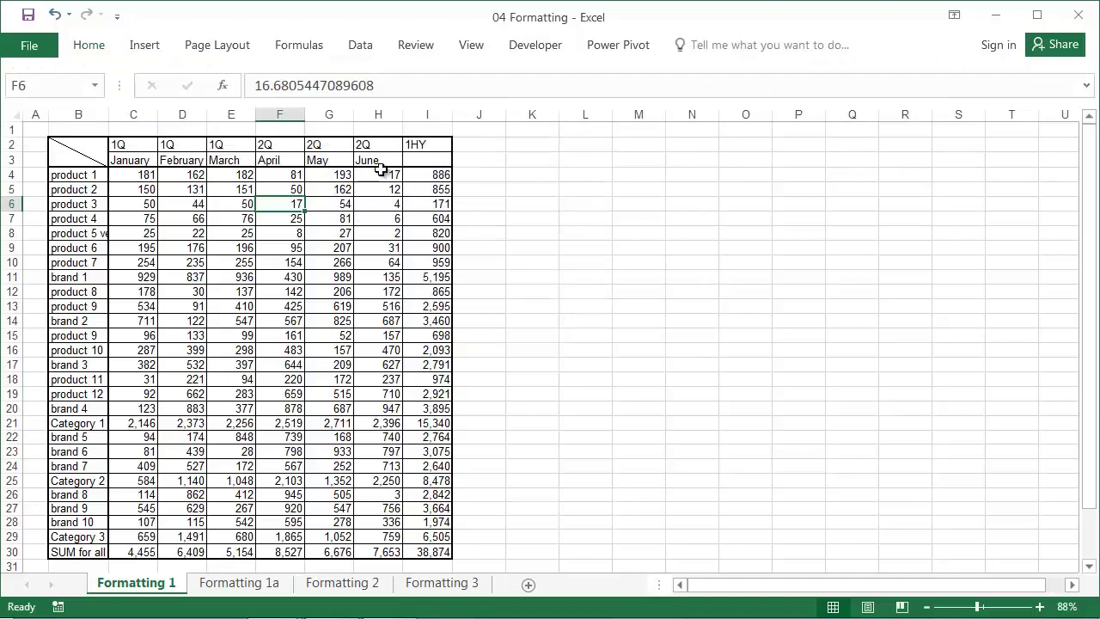
Step: Merge and center the 1Q headers C2:E2, the 2Q headers F2:H2 and the 1HY header cells I2:I3
drag(138, 145, 216, 143)
right_click(216, 143)
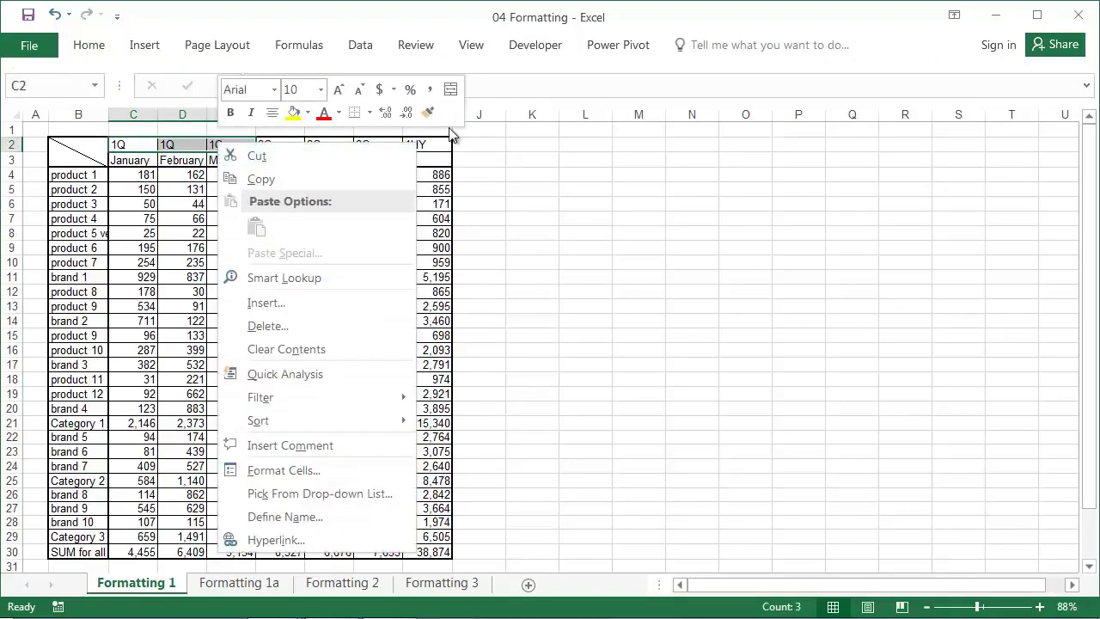
click(448, 89)
click(385, 329)
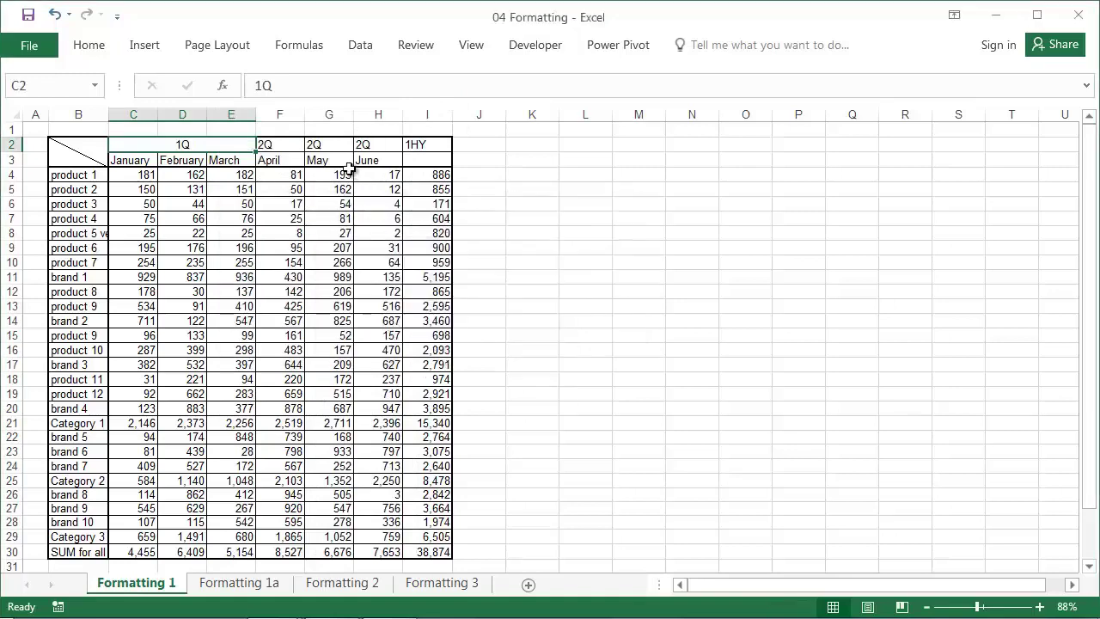
drag(295, 149, 421, 163)
key(F4)
click(389, 332)
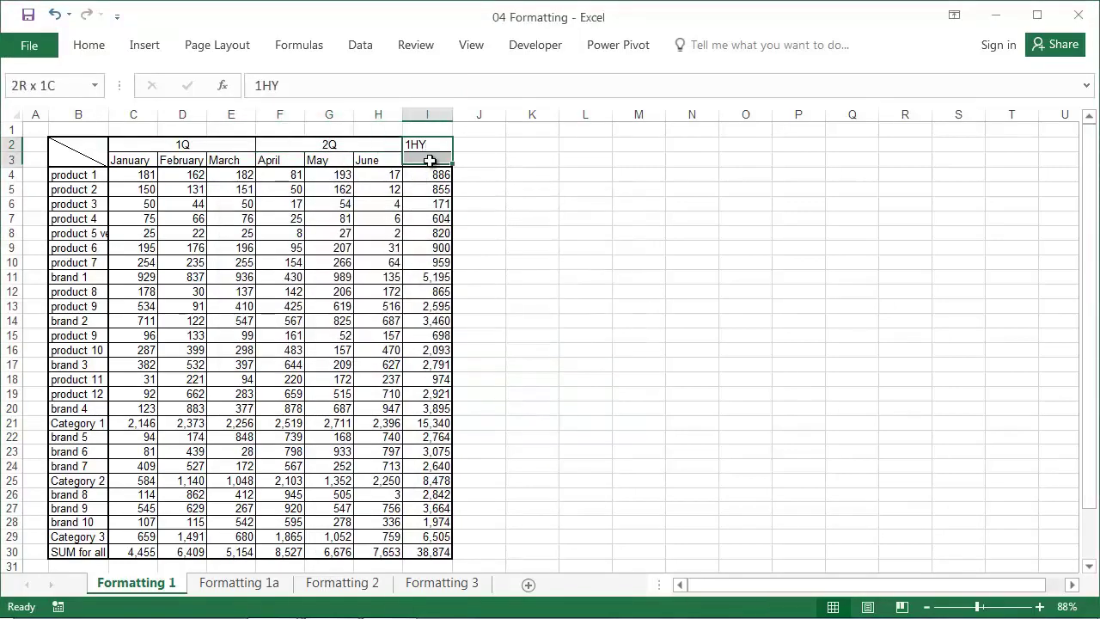
key(F4)
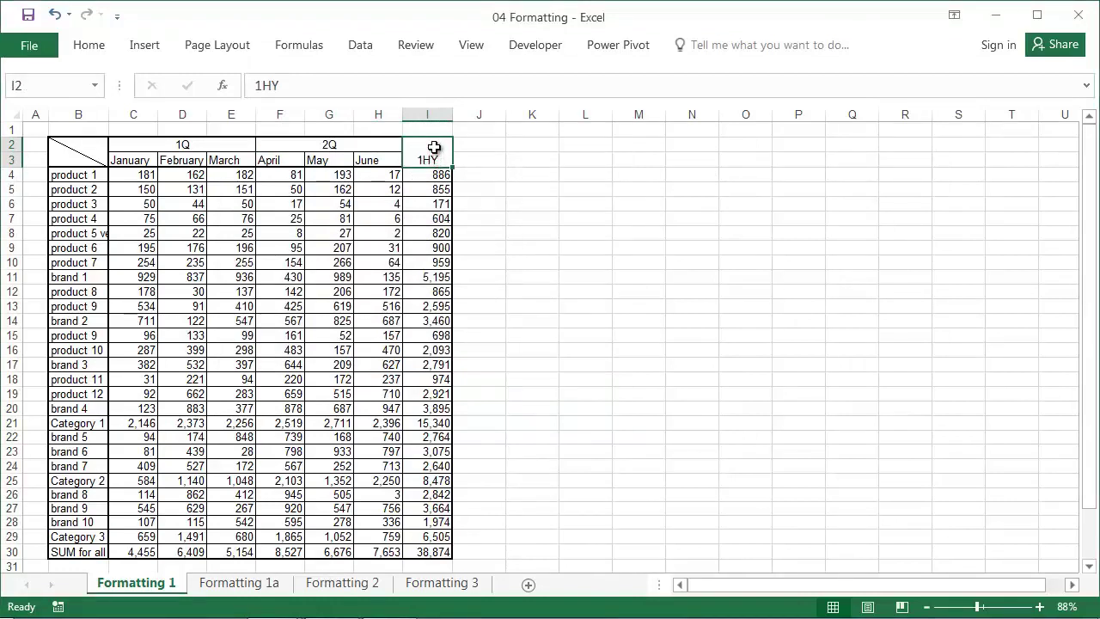
Step: Set the vertical alignment of the merged 1HY header to Middle Align
click(90, 50)
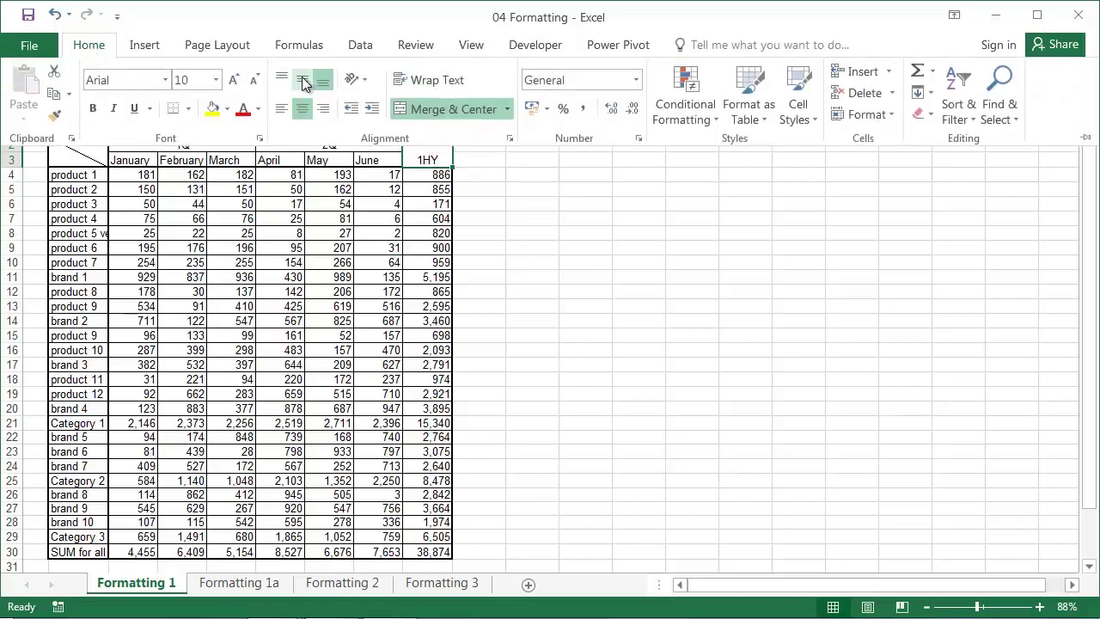
click(302, 80)
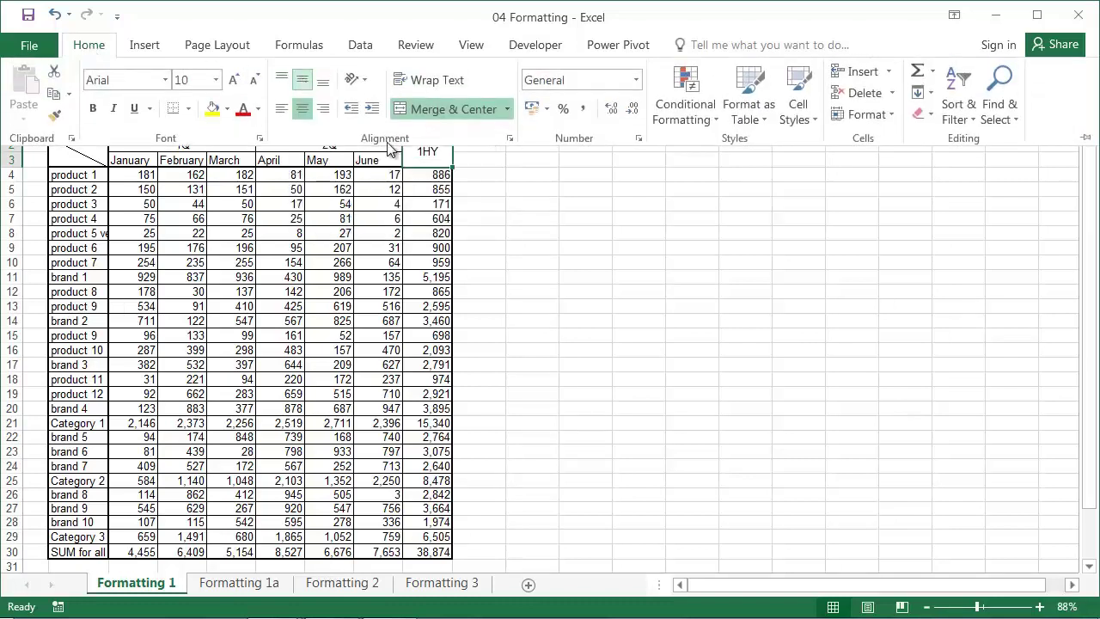
click(487, 221)
click(488, 222)
Step: Fill the header range B2:I3 with the lightest olive green theme color
drag(430, 159, 77, 157)
right_click(77, 157)
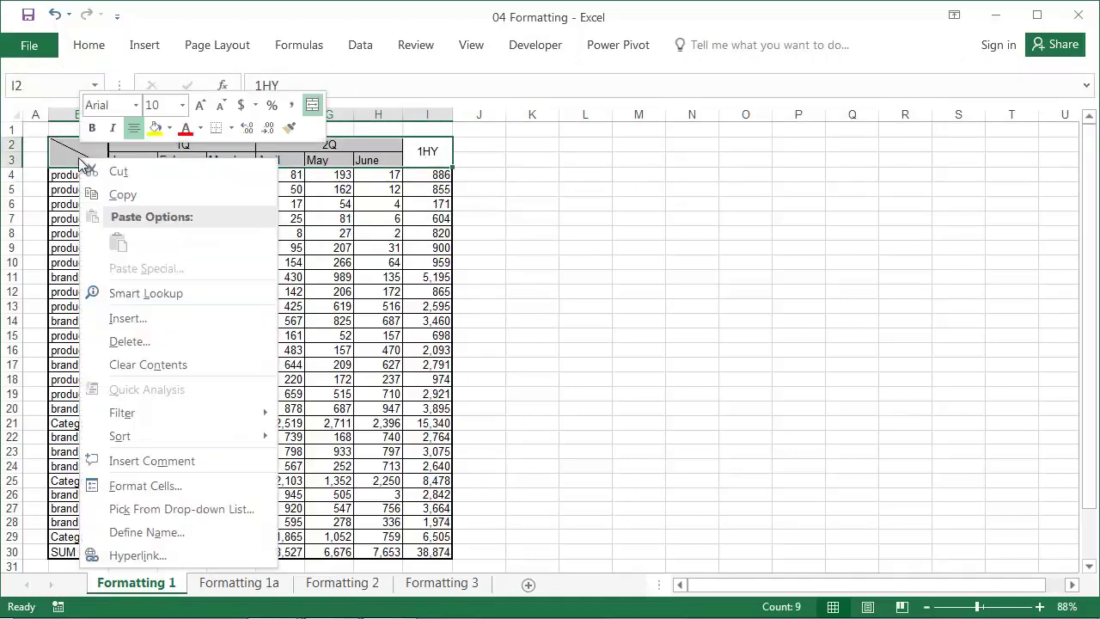
click(170, 129)
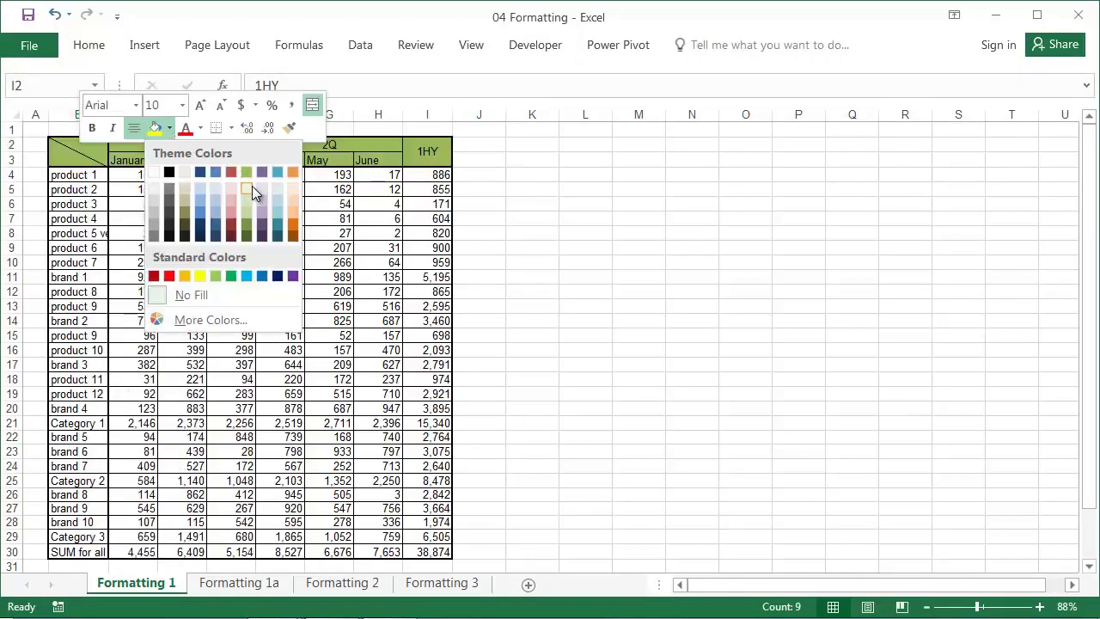
click(250, 186)
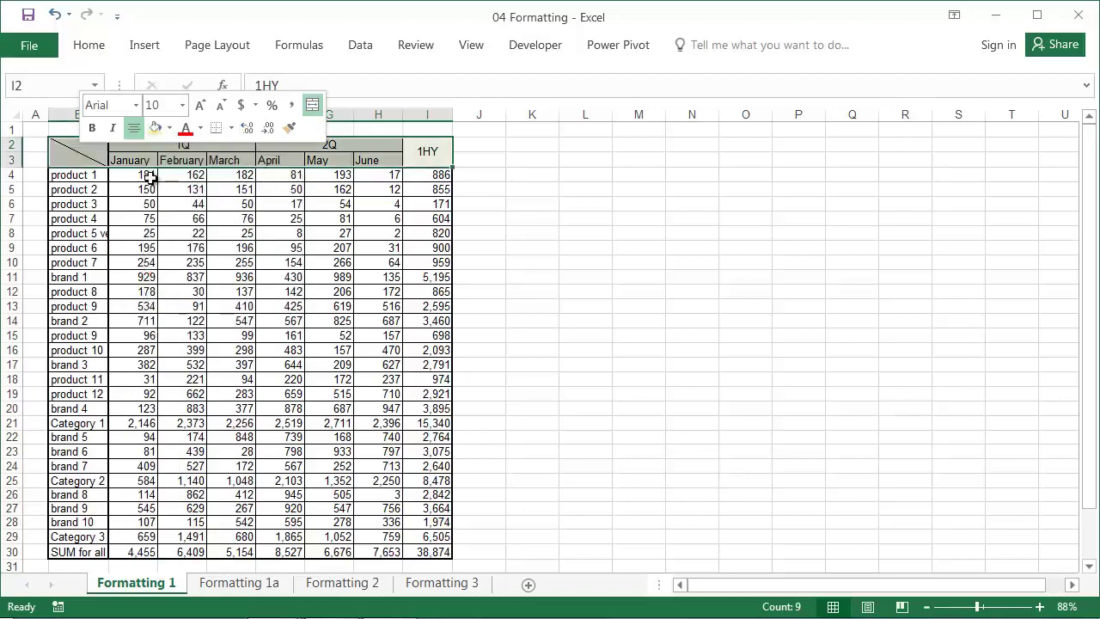
Step: Apply the same light olive green fill to the row labels B4:B30
drag(101, 175, 81, 552)
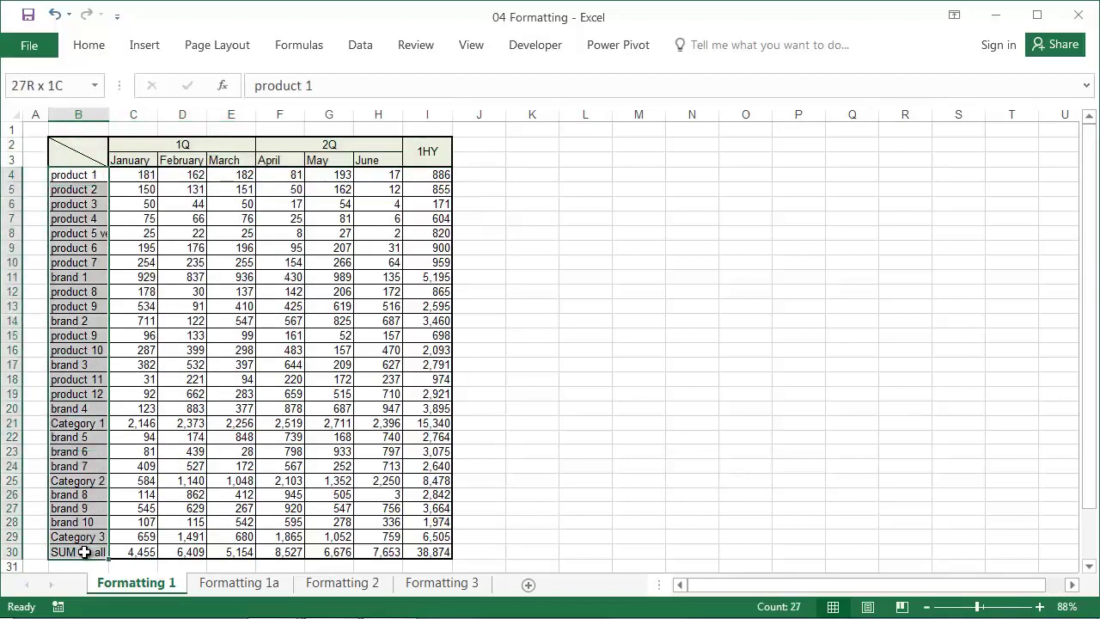
right_click(80, 175)
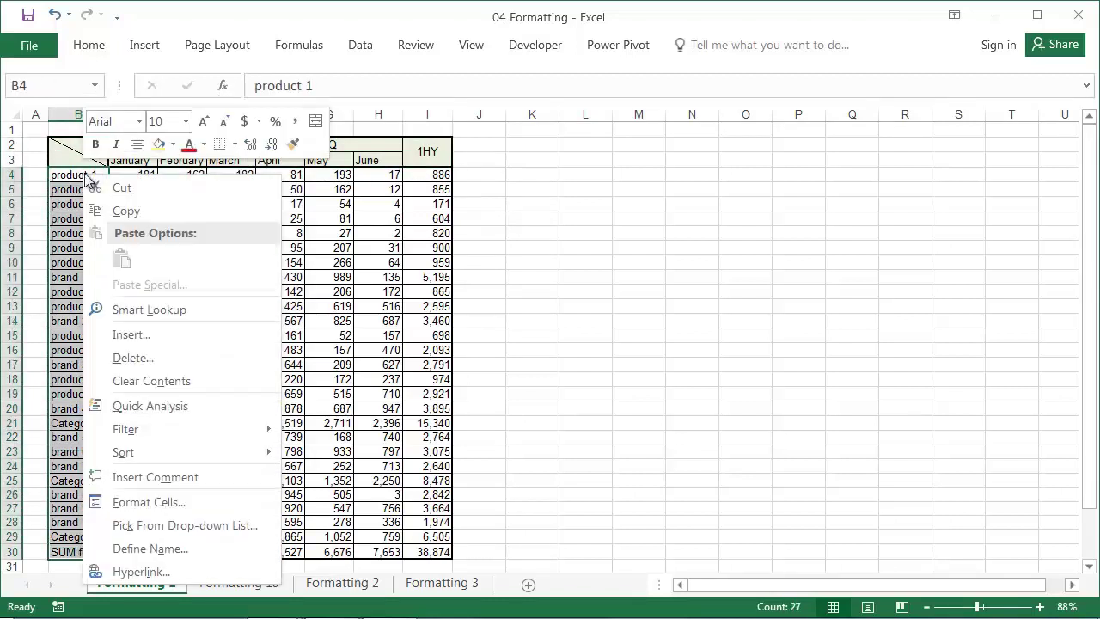
click(158, 148)
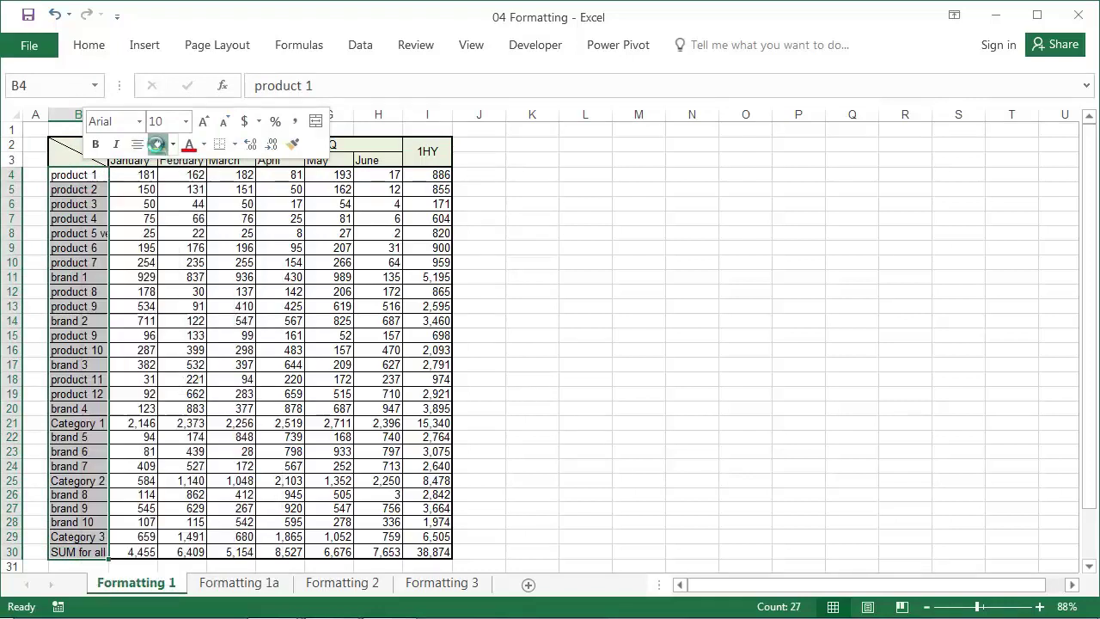
click(129, 189)
Step: Make the Category 1 row B21:I21 bold and give it Thick Outside Borders
drag(86, 423, 418, 423)
right_click(418, 423)
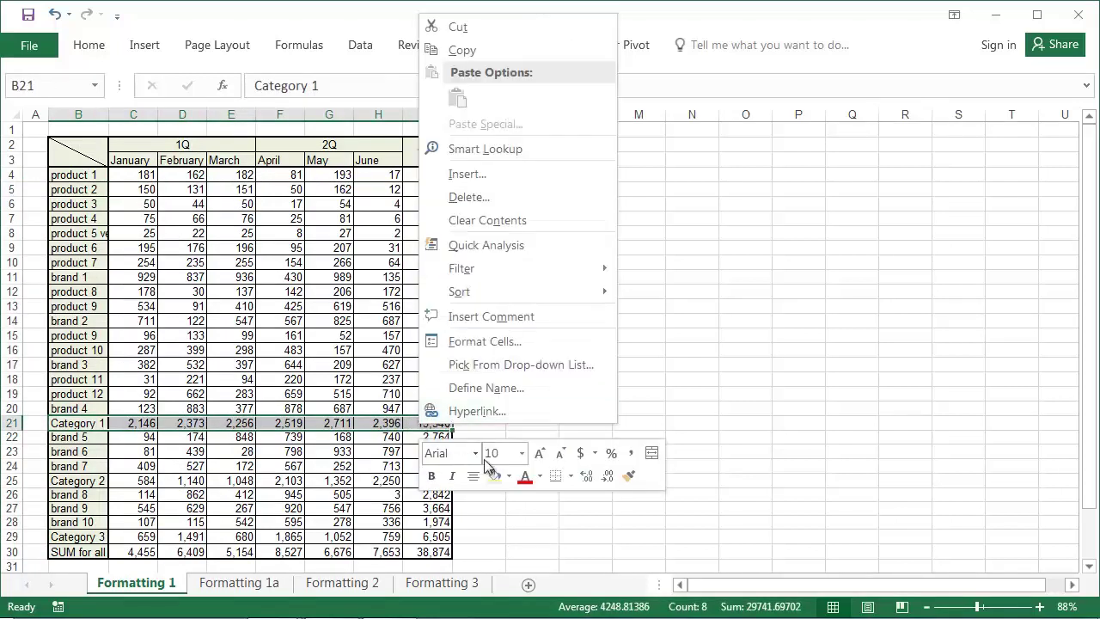
click(432, 476)
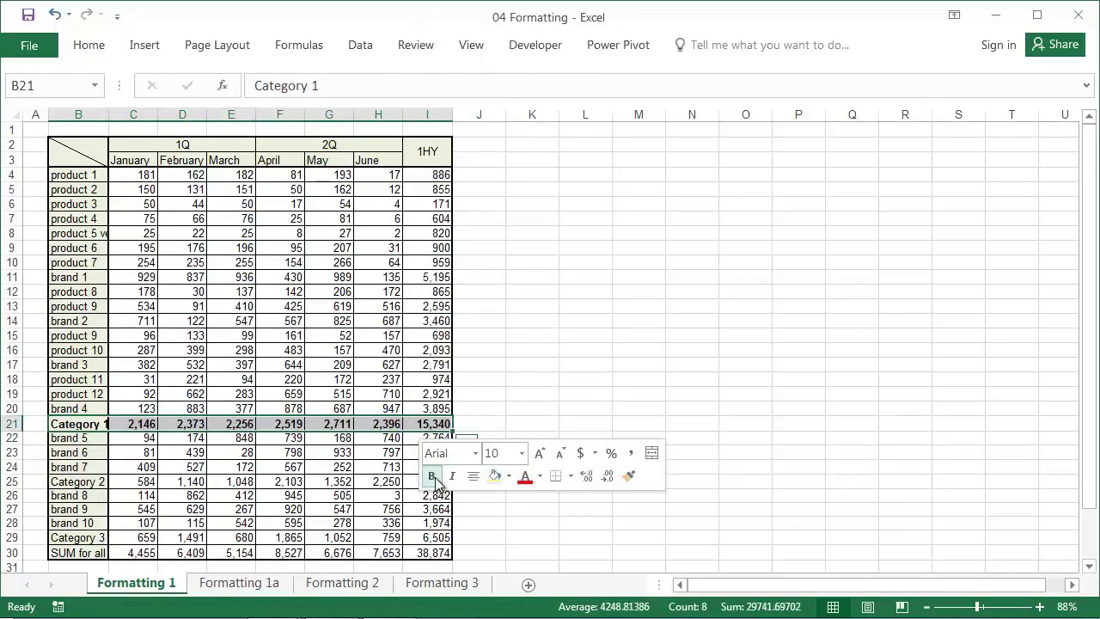
click(571, 476)
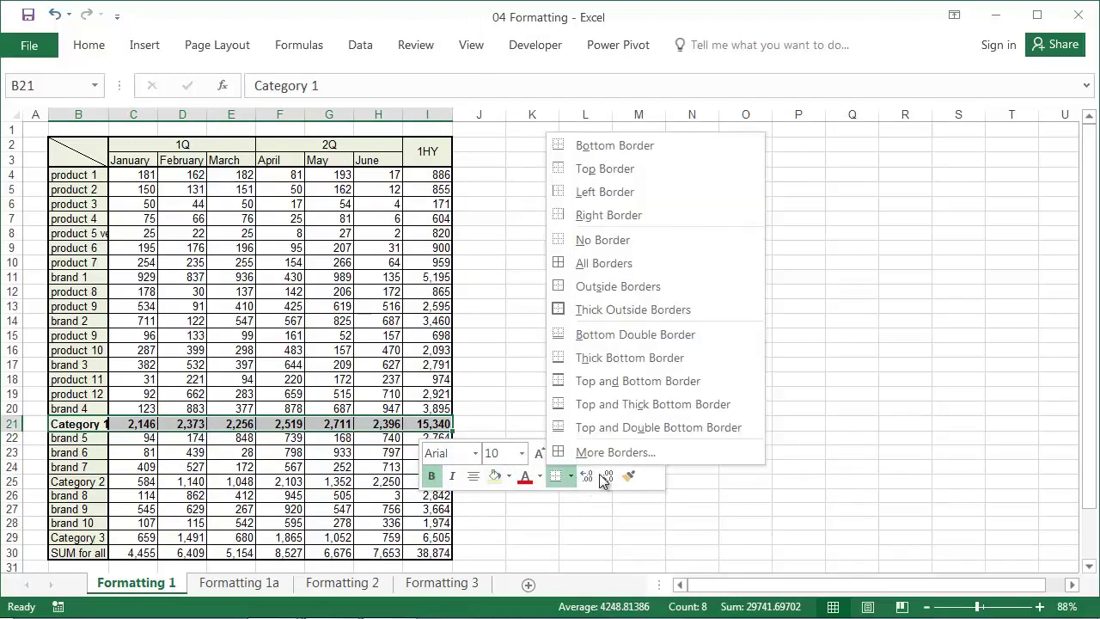
click(584, 318)
click(514, 400)
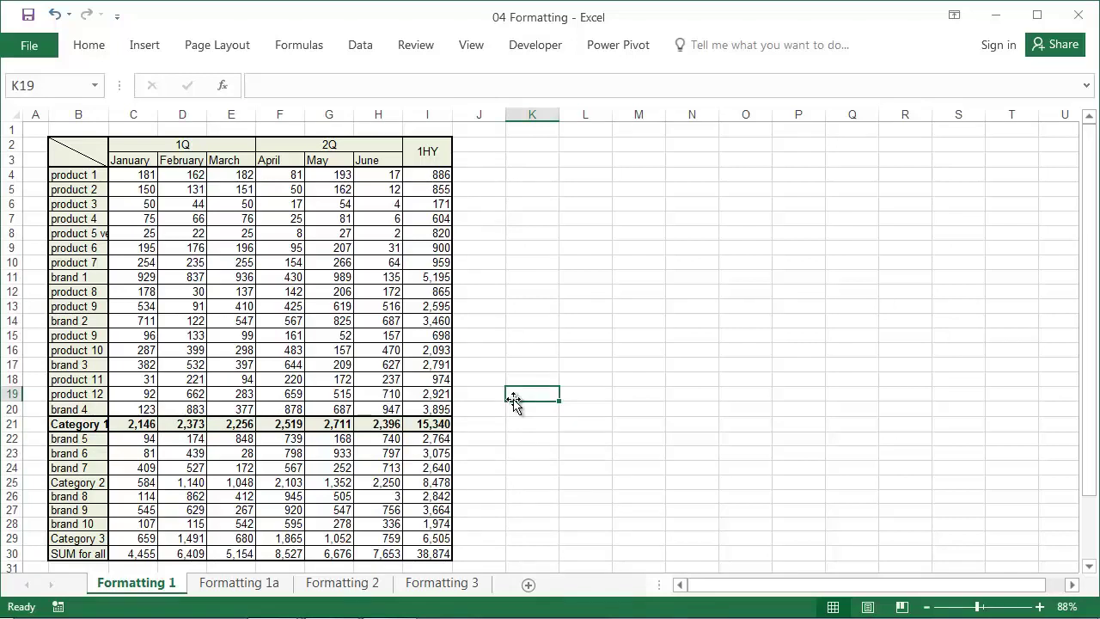
Step: Copy the formatting of the Category 1 row B21:I21 to the Category 2 and Category 3 rows with Format Painter
drag(78, 428, 438, 423)
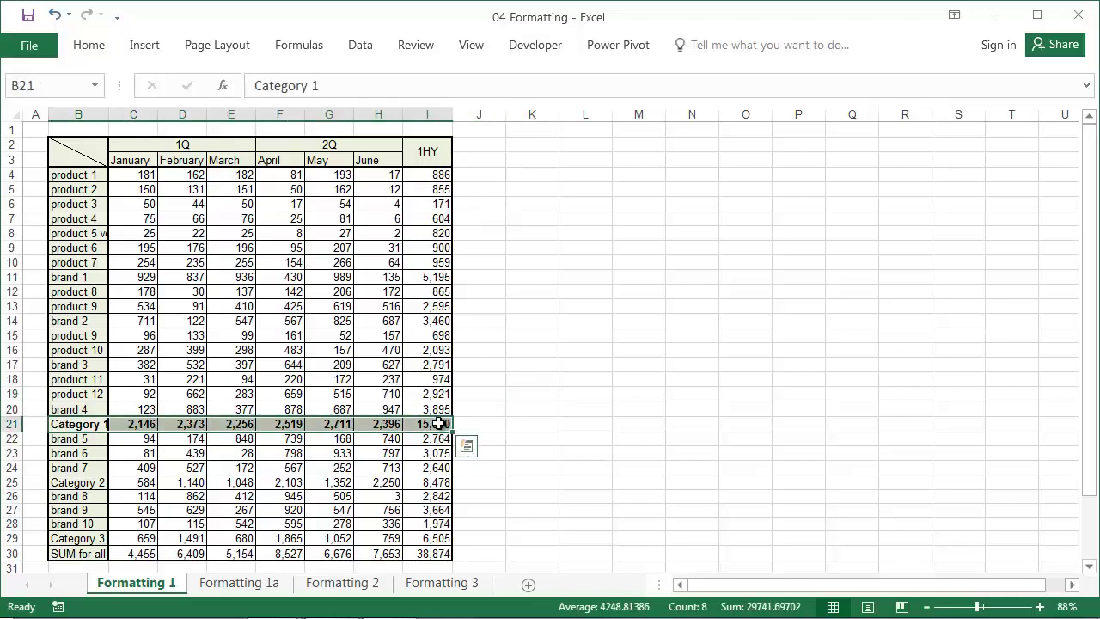
right_click(439, 425)
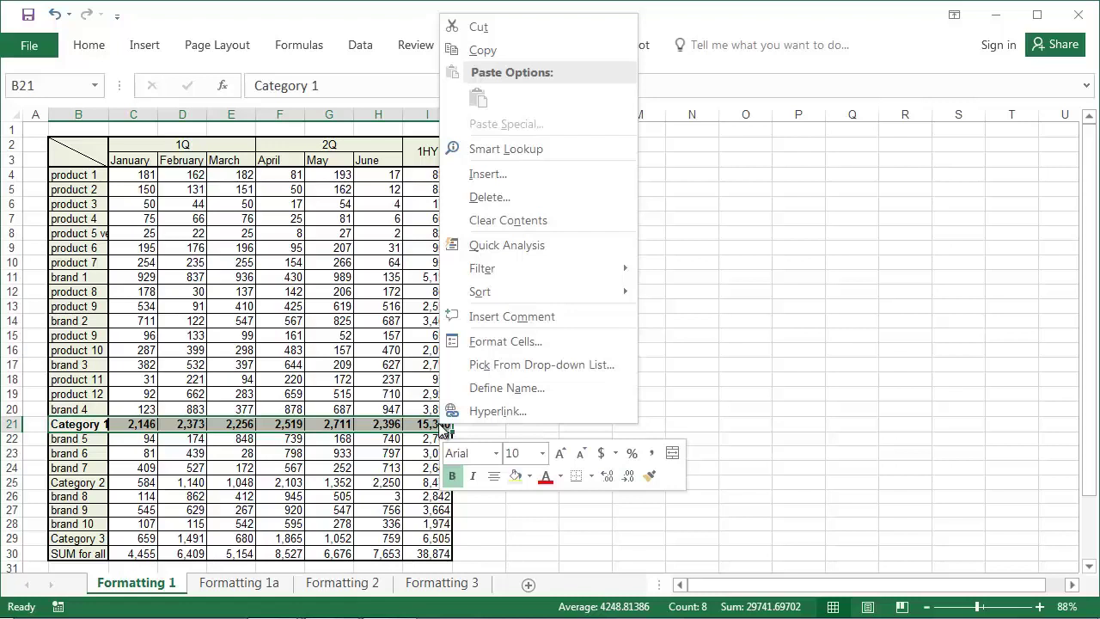
click(650, 476)
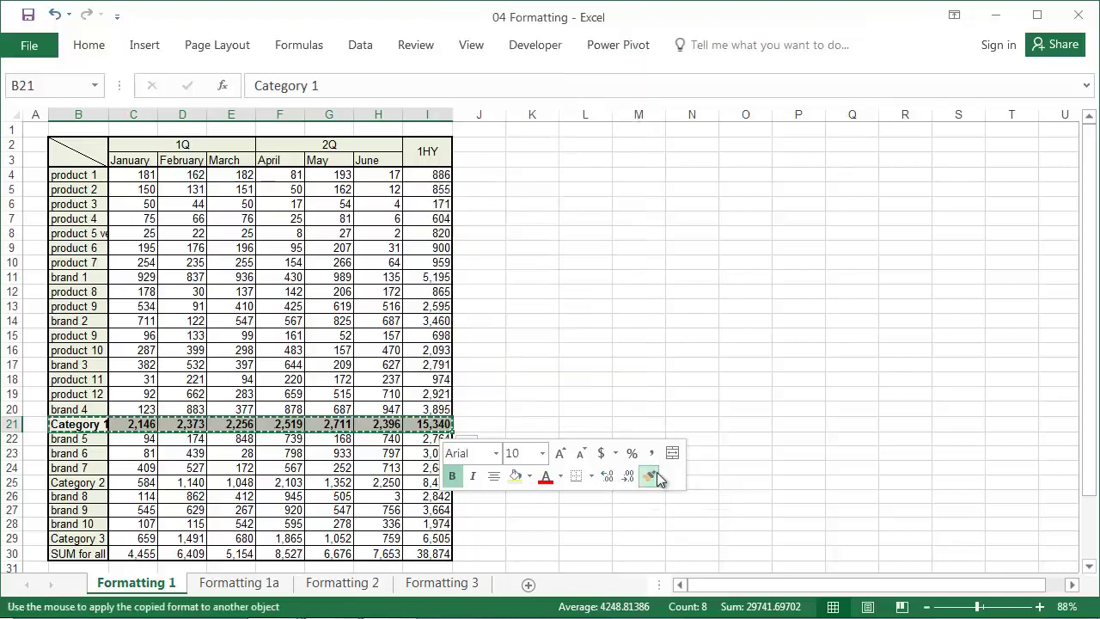
click(89, 483)
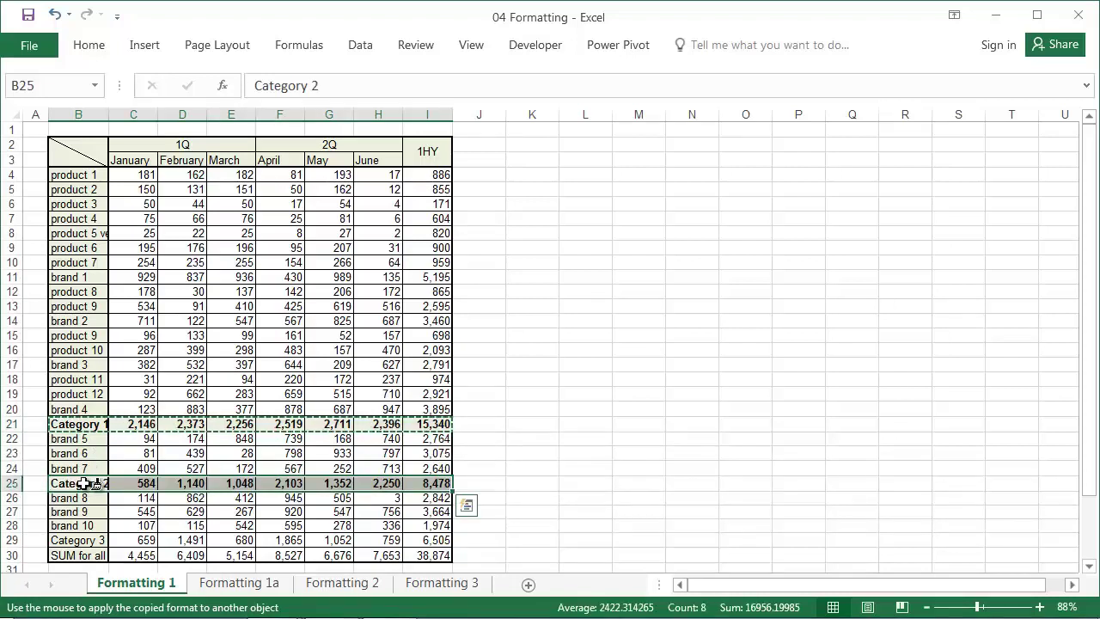
click(91, 540)
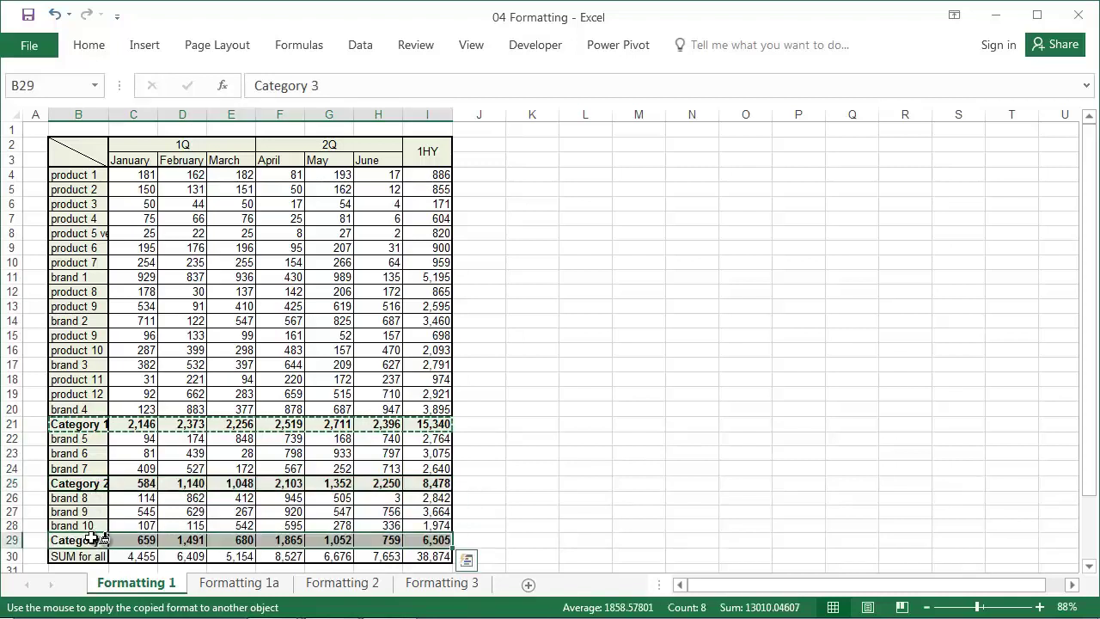
key(Escape)
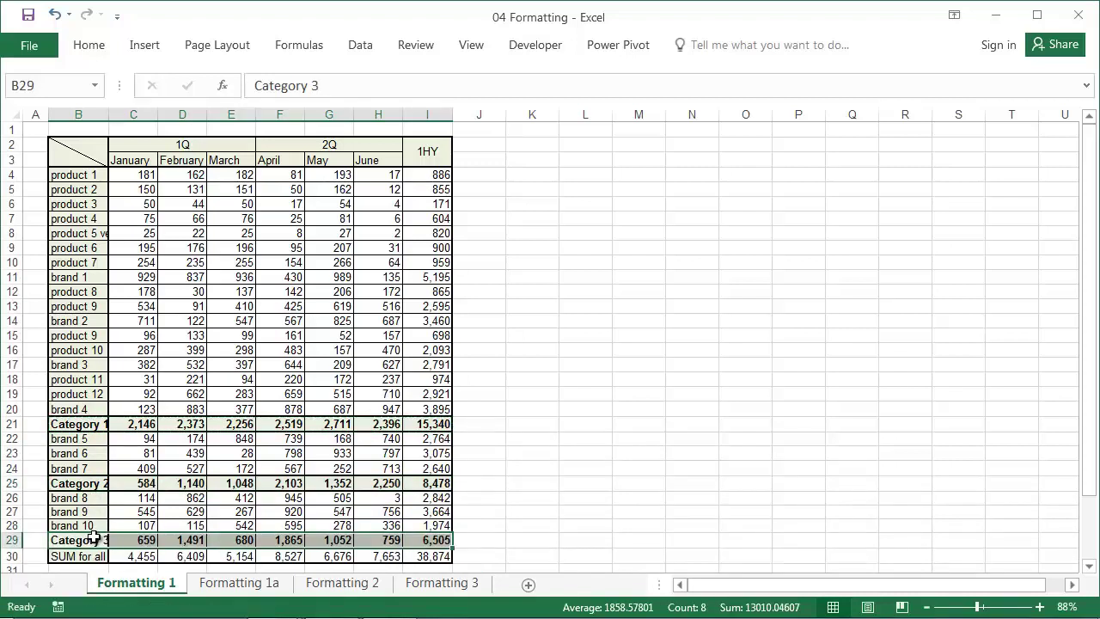
Step: Widen column B so that the bold category labels fit completely
scroll(94, 539, down, 1)
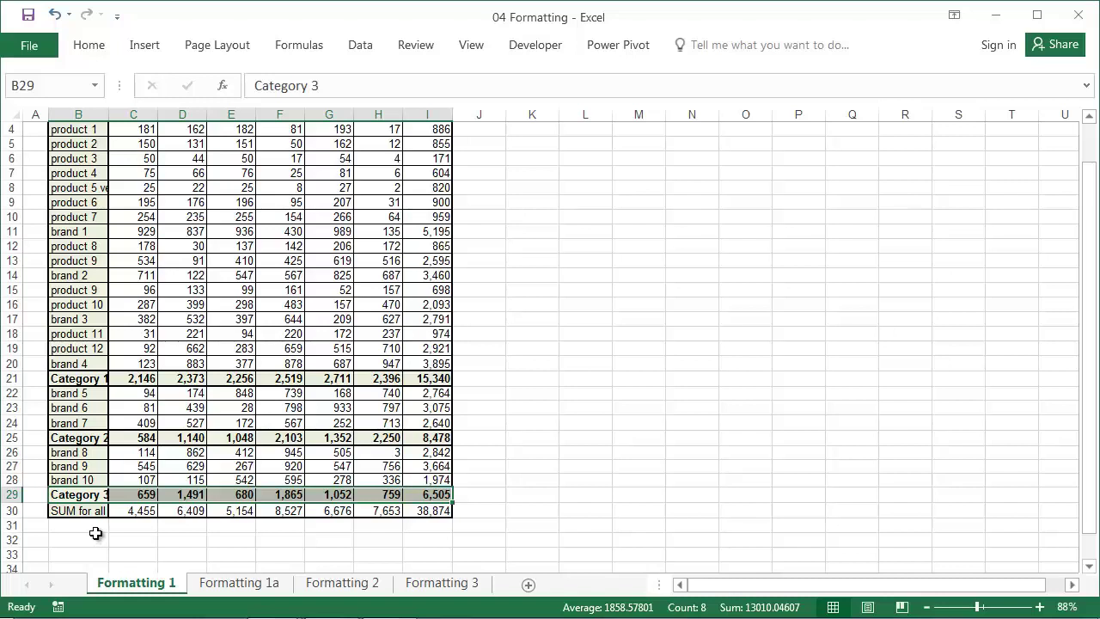
drag(107, 114, 113, 115)
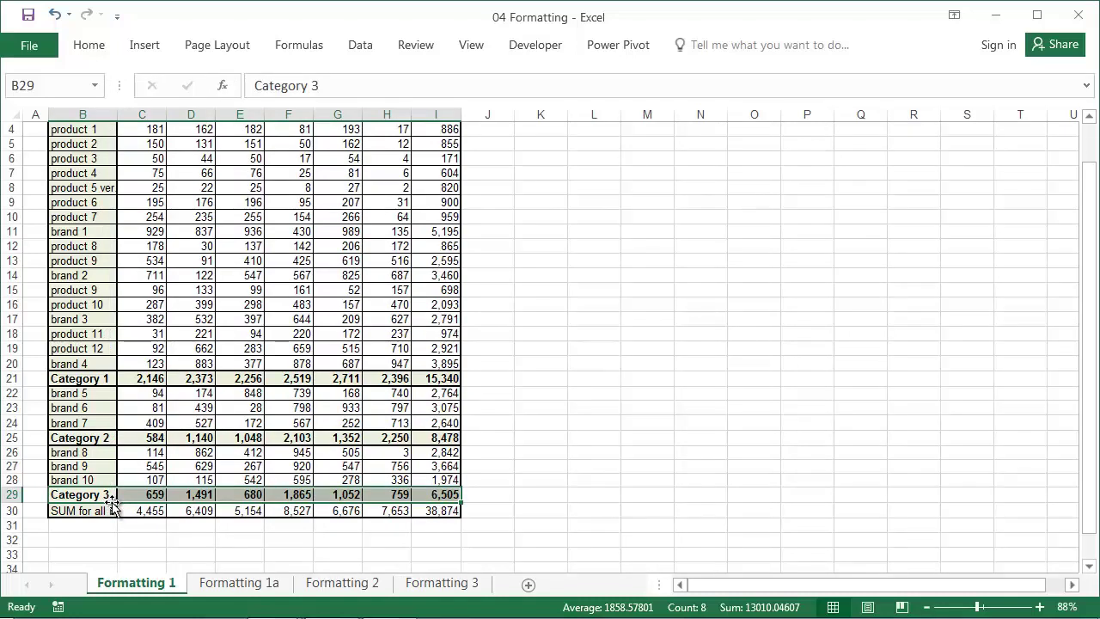
Step: Select the separate ranges C9:D9, E12:G13 and G16:I17 at the same time
drag(155, 204, 210, 208)
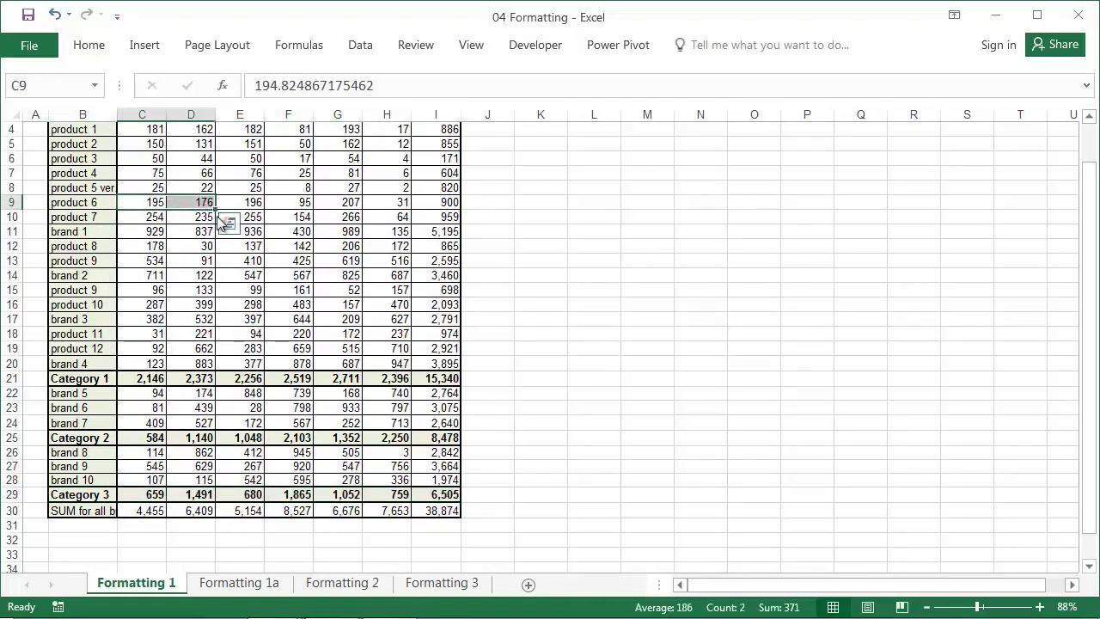
ctrl+drag(241, 246, 332, 258)
ctrl+drag(337, 304, 430, 325)
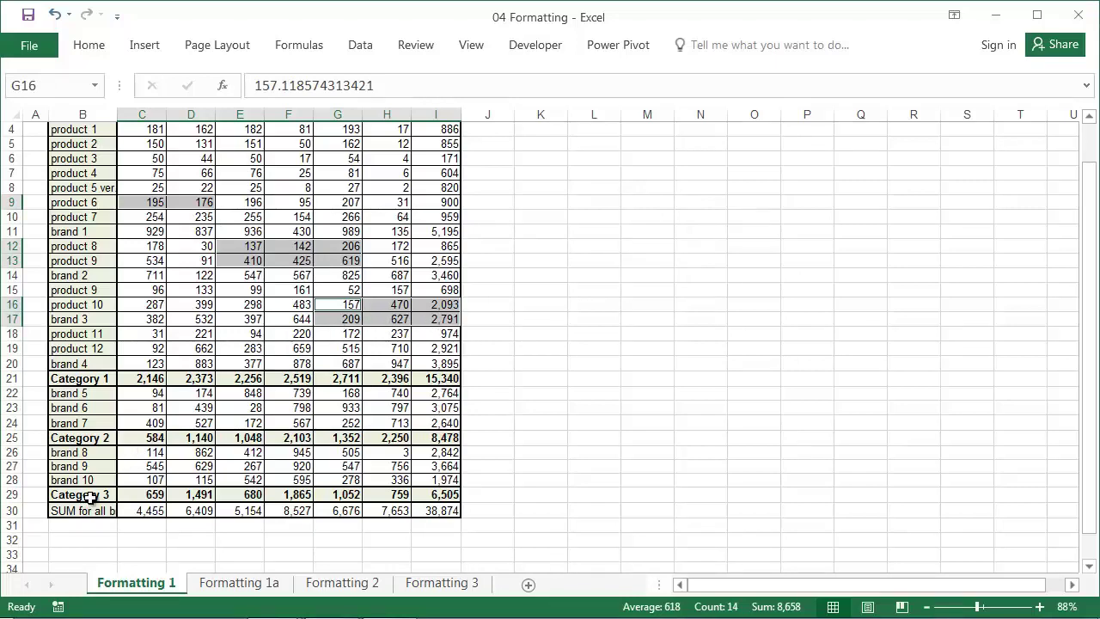
Step: Hide the gridlines on the Formatting 1 sheet
scroll(293, 447, up, 1)
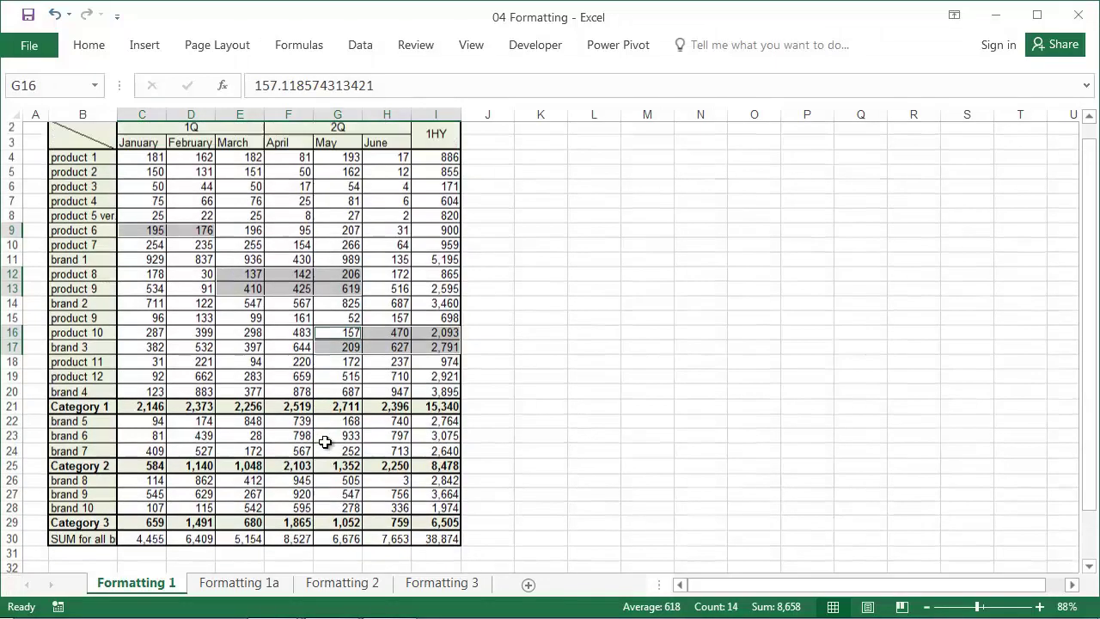
click(471, 47)
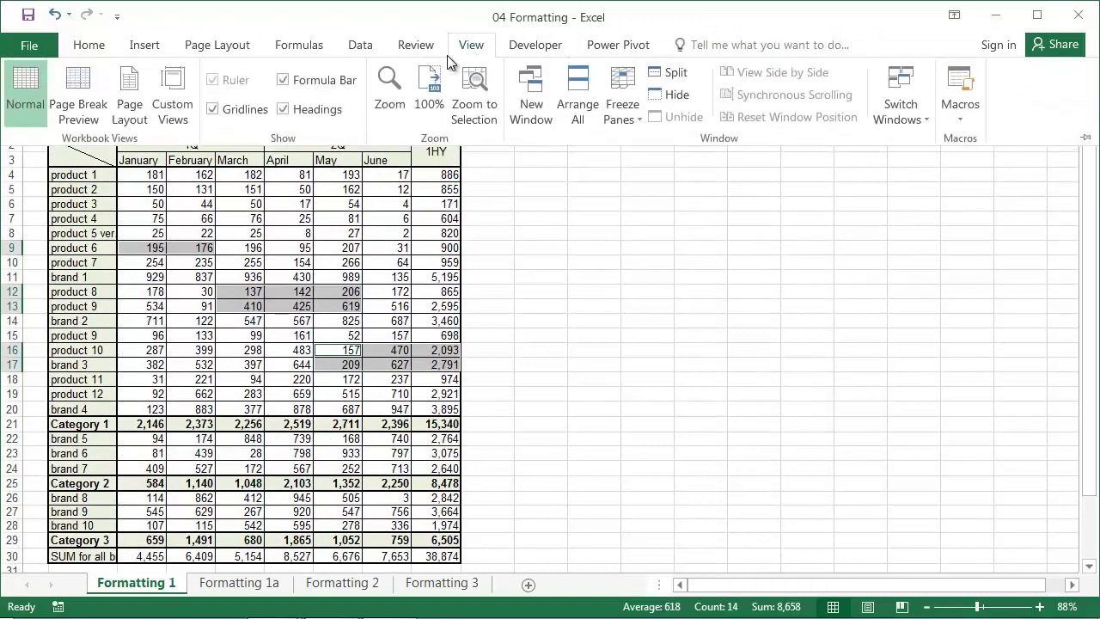
click(239, 107)
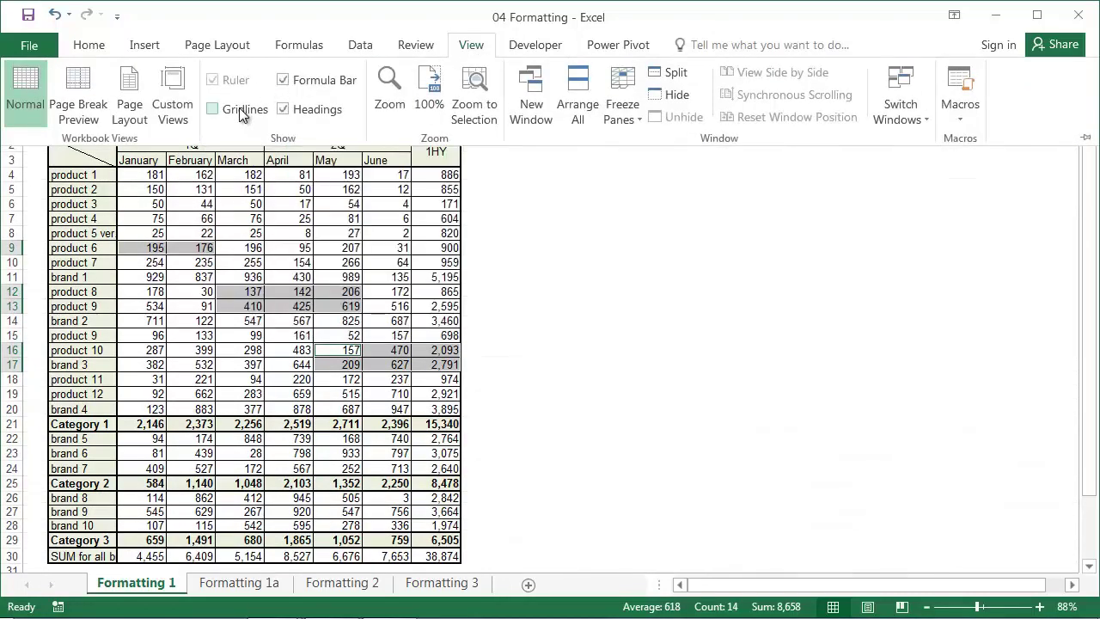
click(239, 107)
Step: Wrap the text of the "SUM for all brands" label in cell B30
scroll(151, 323, down, 3)
click(103, 422)
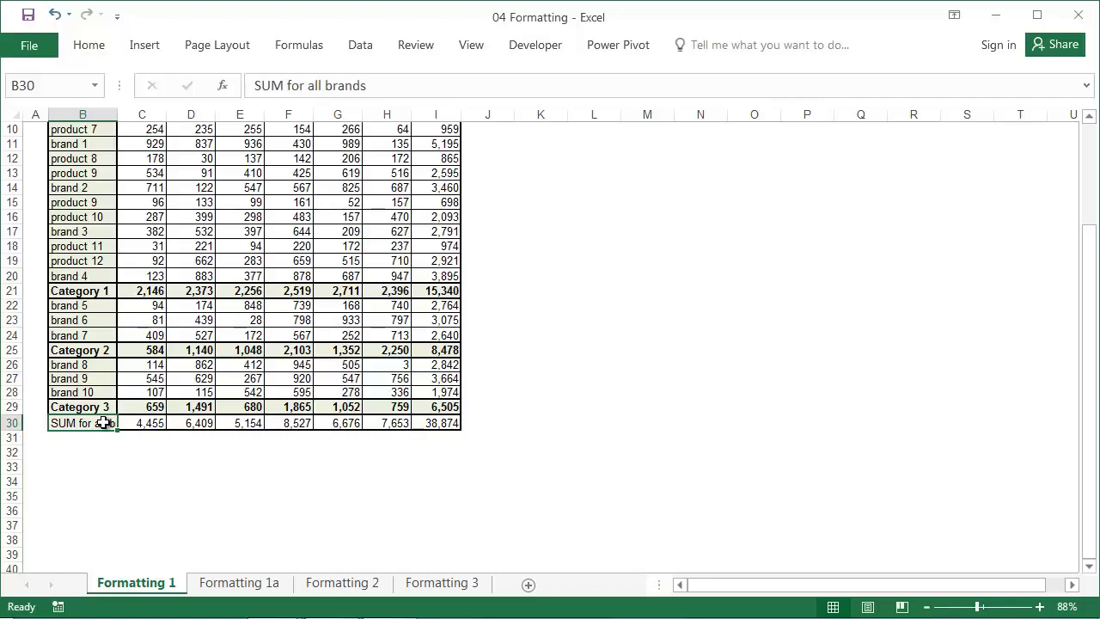
click(102, 50)
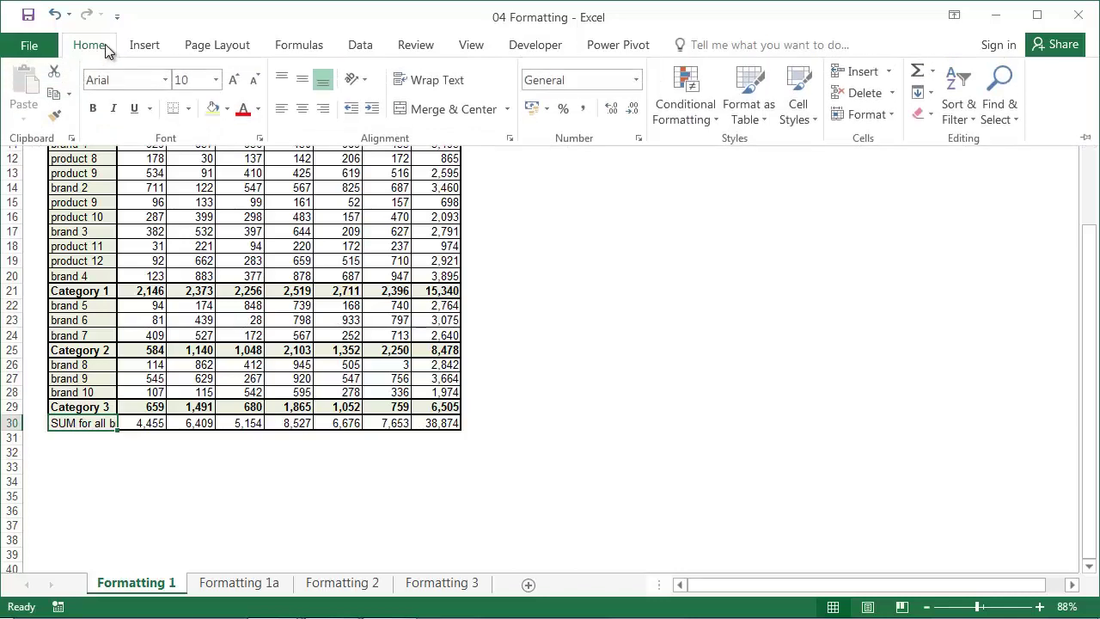
click(419, 86)
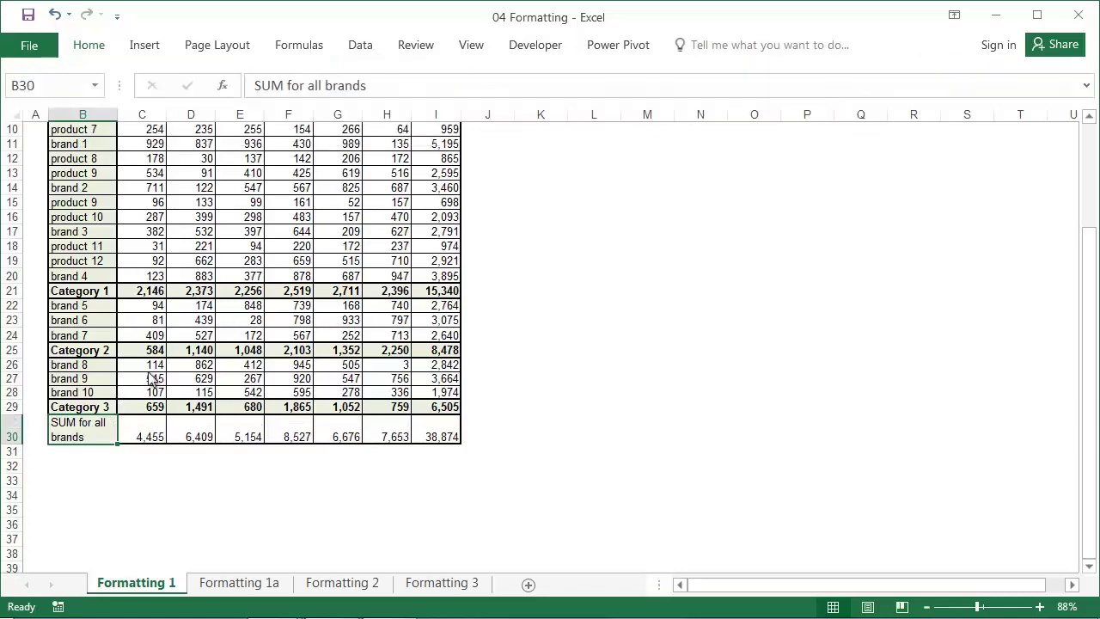
Step: Examine the orientation, horizontal and vertical alignment options for cell B30 in Format Cells, keeping 0 degrees, General and Bottom
right_click(100, 424)
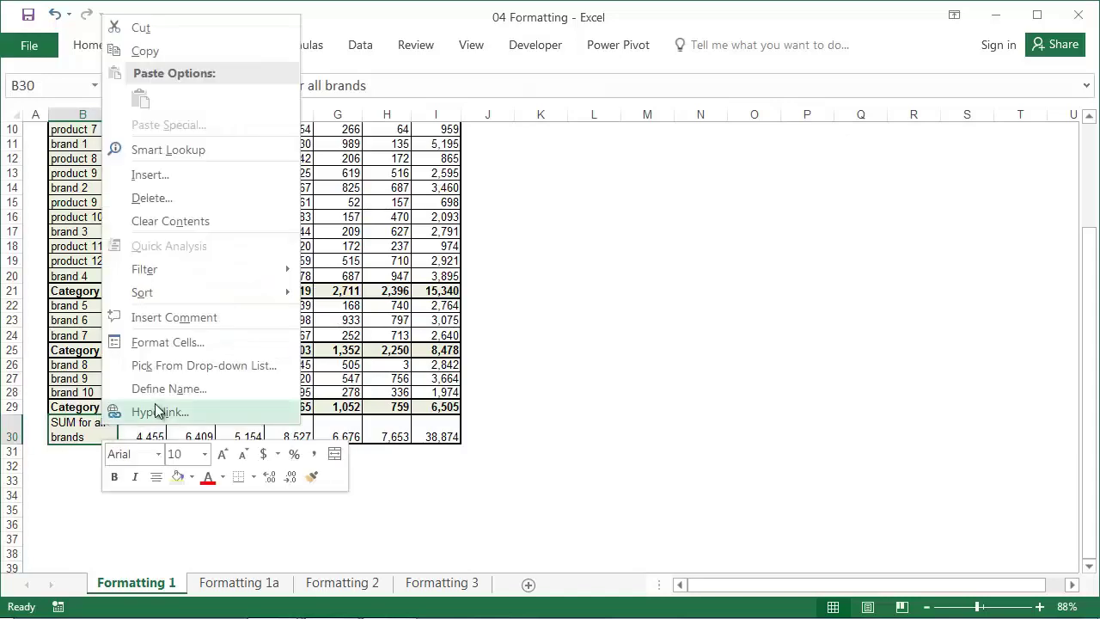
click(178, 348)
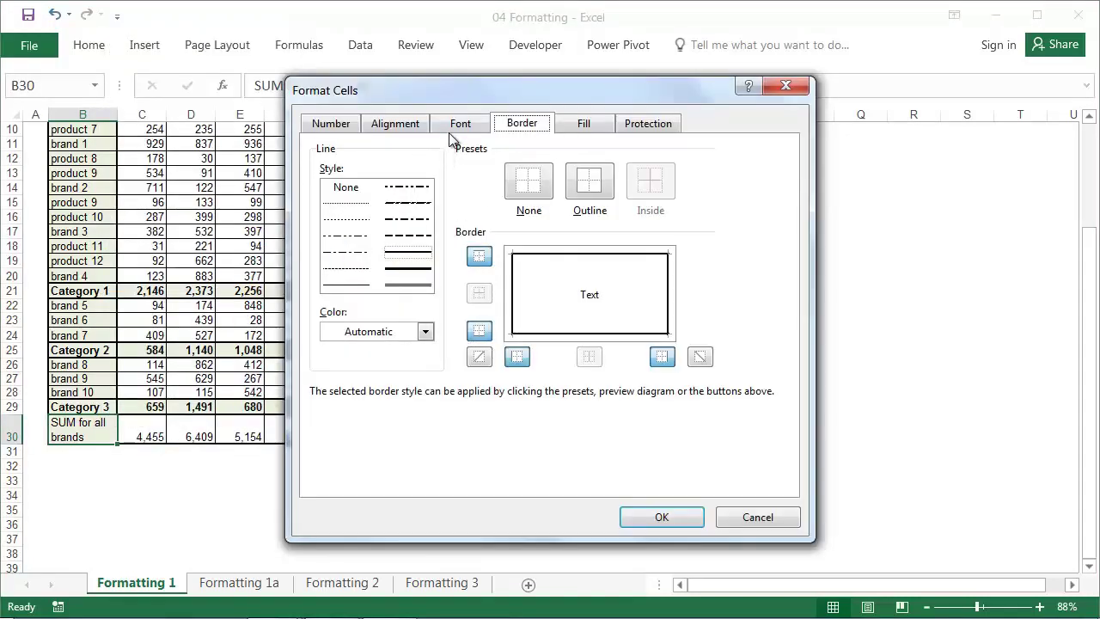
click(379, 127)
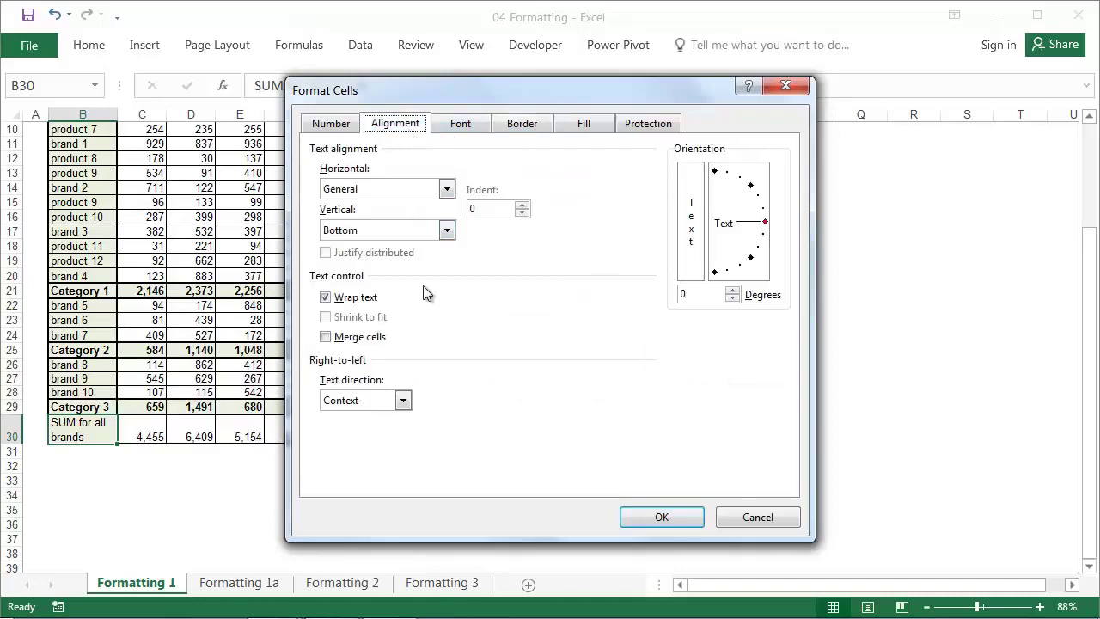
click(715, 172)
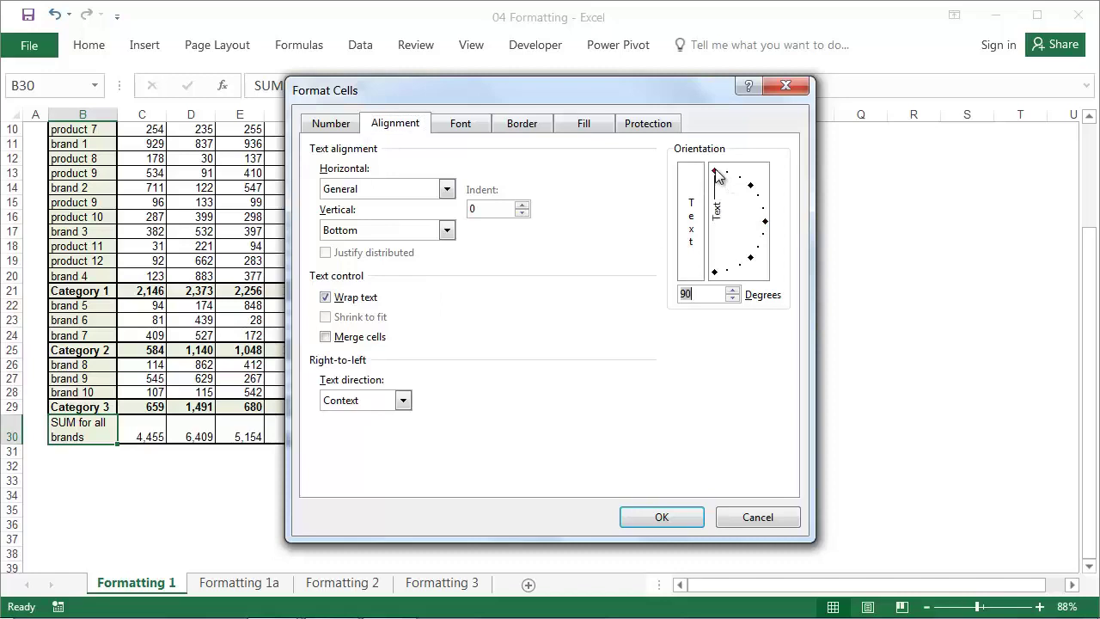
click(765, 221)
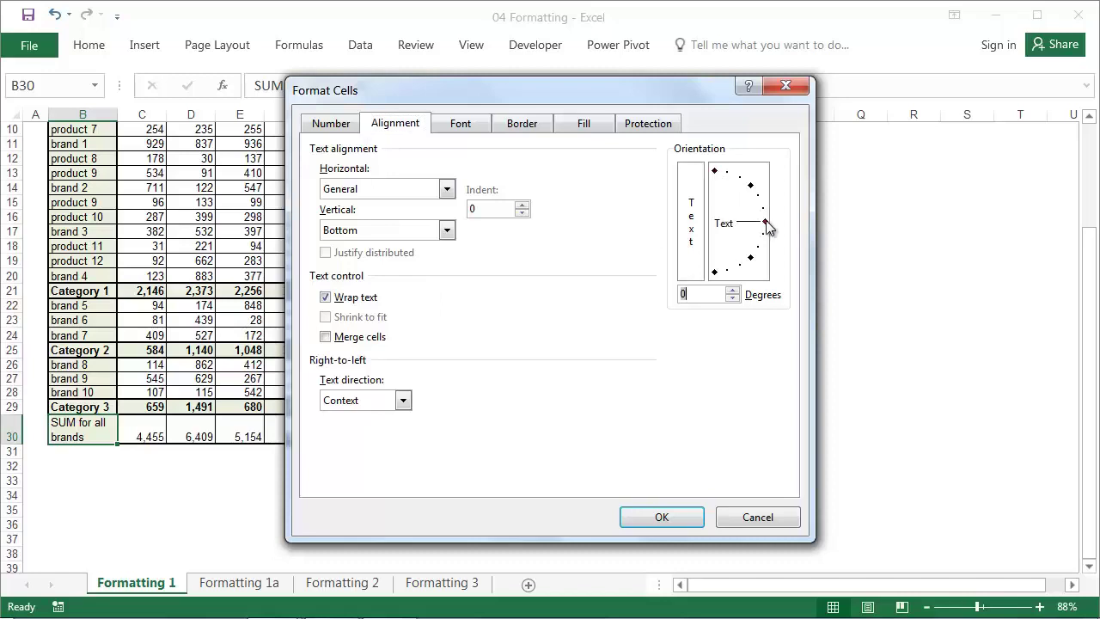
click(694, 229)
click(447, 189)
click(447, 189)
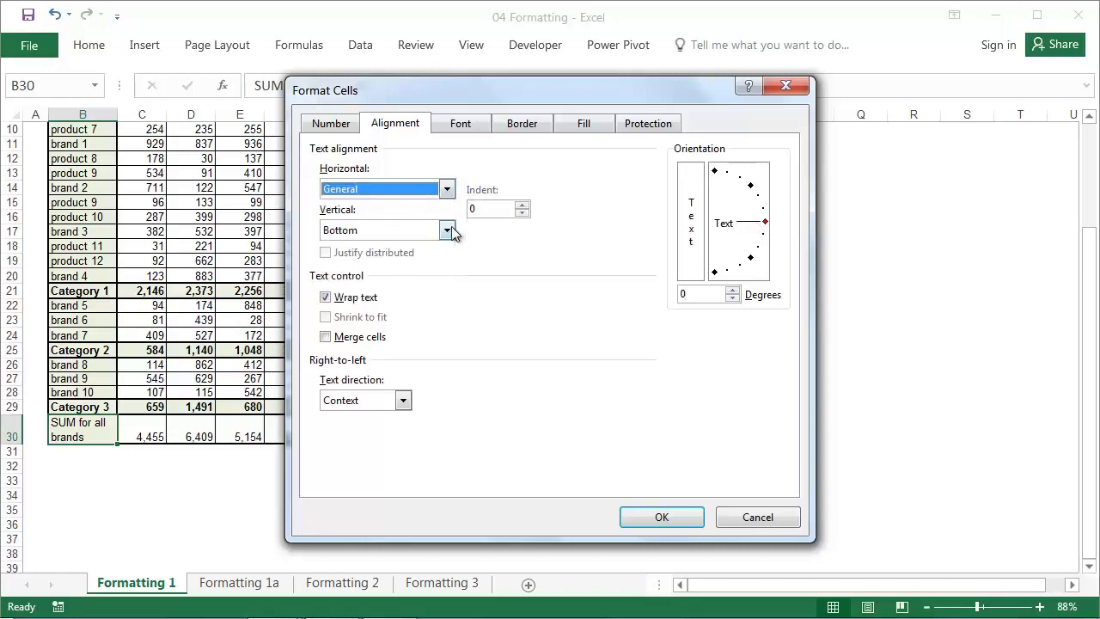
click(448, 231)
click(448, 230)
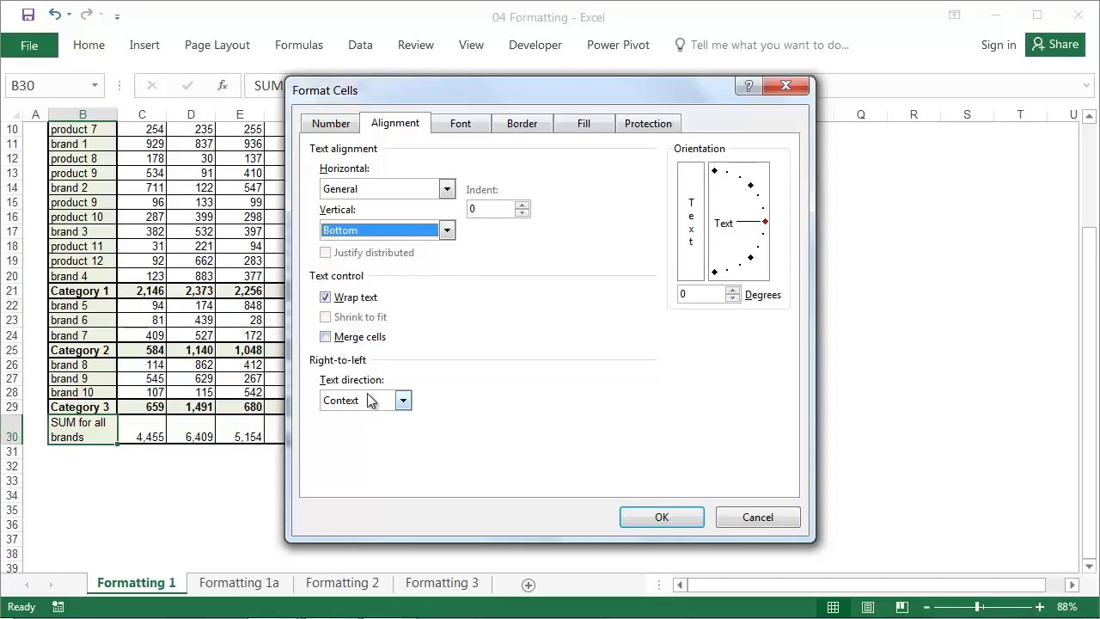
click(663, 516)
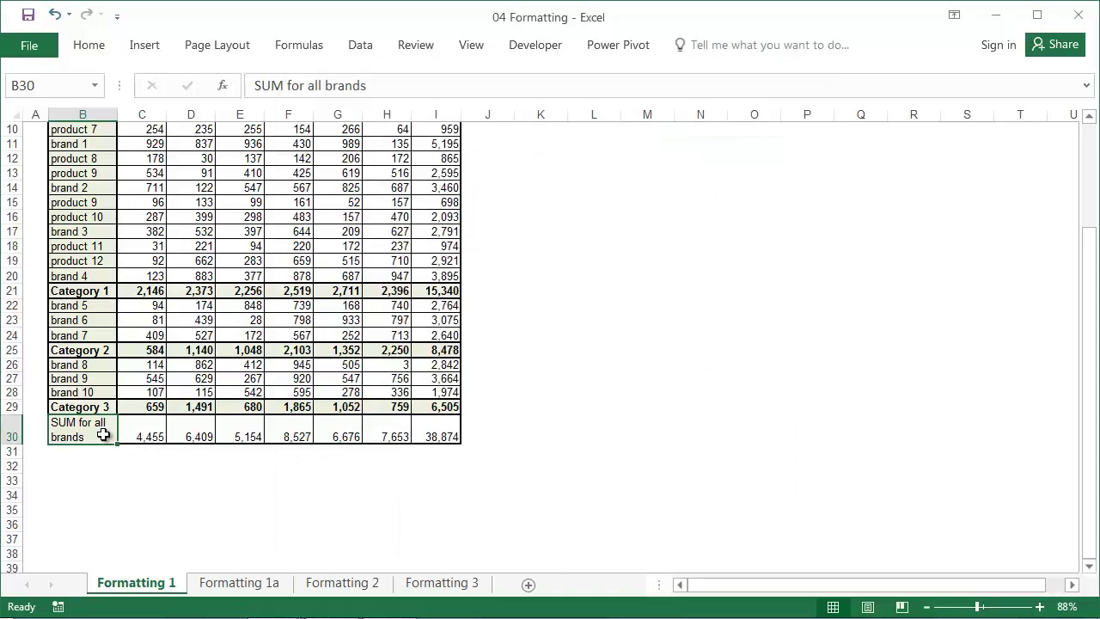
Step: Try a much taller row 30 and auto-fit its height to the wrapped label again
drag(20, 444, 15, 503)
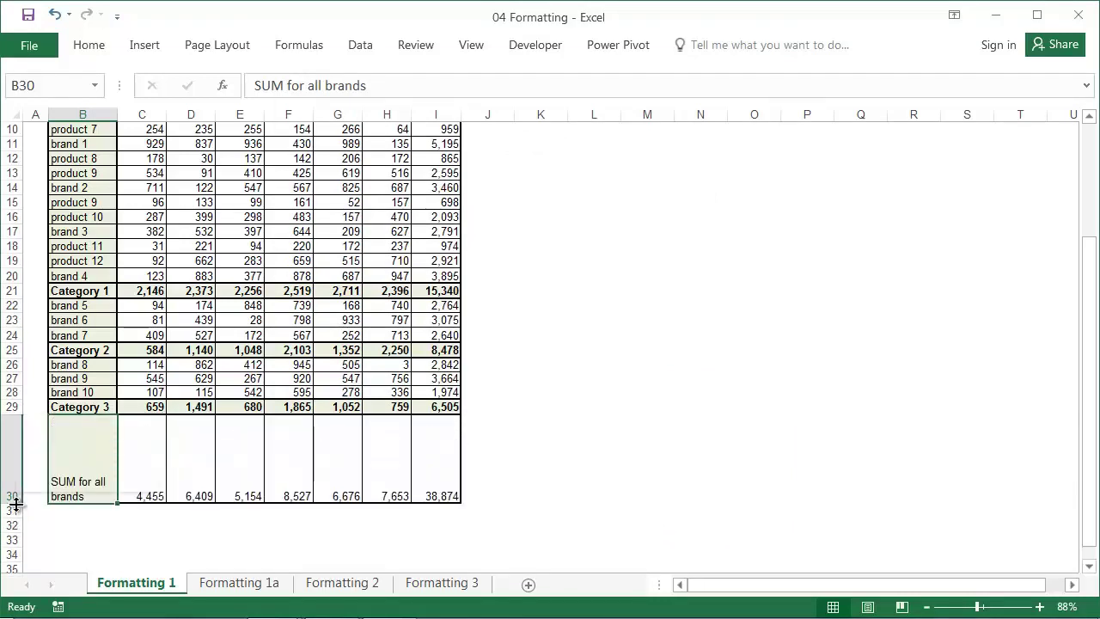
double_click(16, 504)
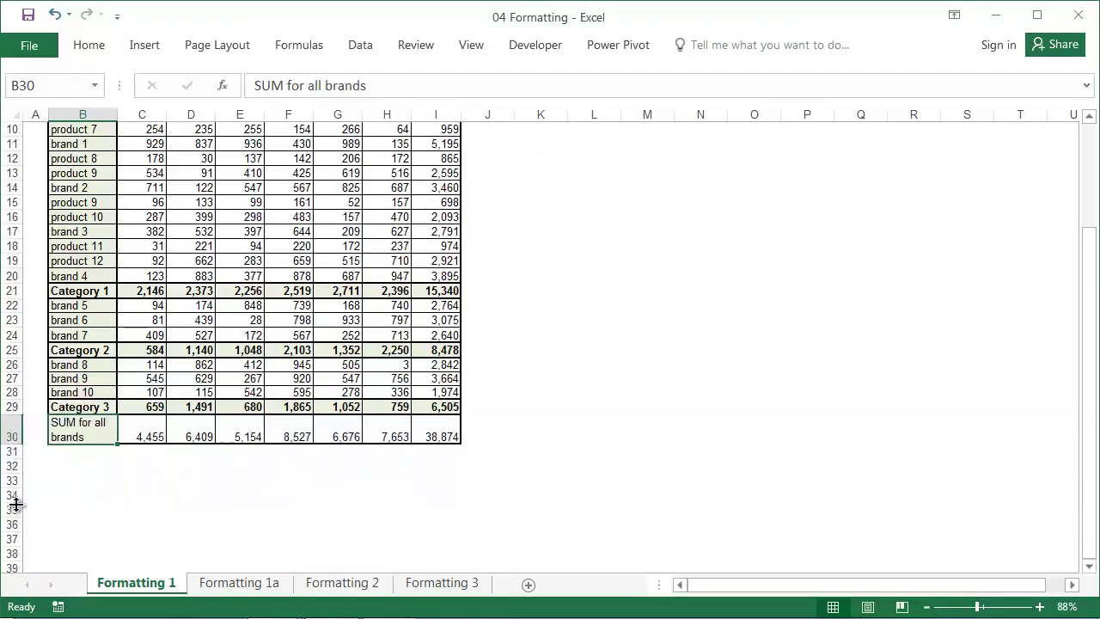
Step: With column B temporarily widened, insert a line break before "all brands" in cell B30, and narrow the column back to fit the labels
mouse_move(118, 116)
mouse_down()
mouse_move(157, 118)
mouse_move(104, 115)
mouse_move(138, 115)
mouse_up()
double_click(92, 467)
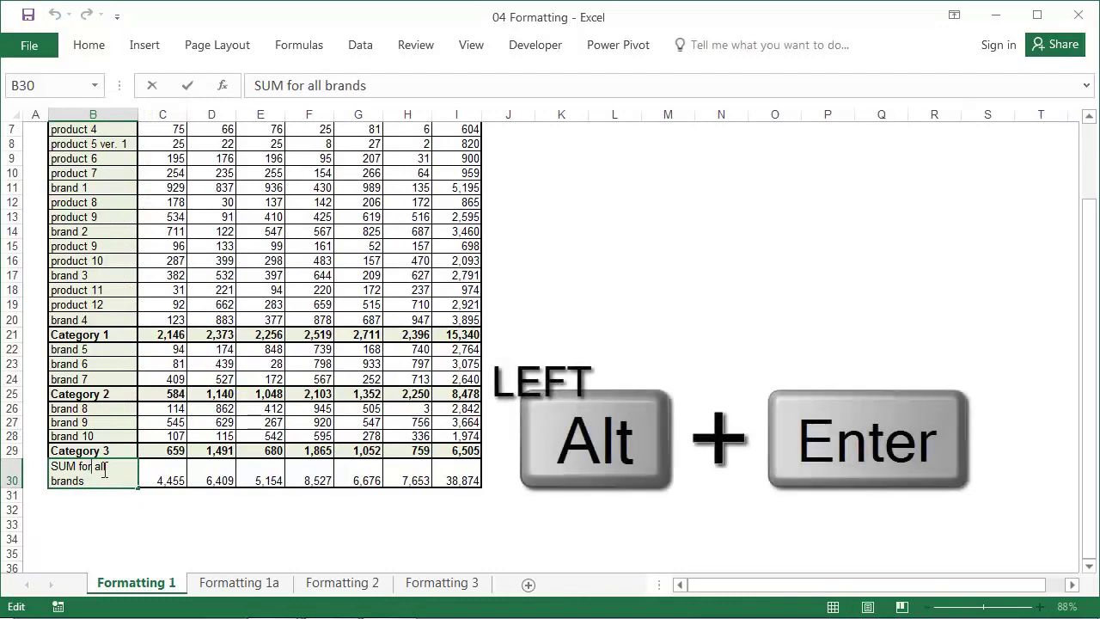
key(alt+Return)
key(Delete)
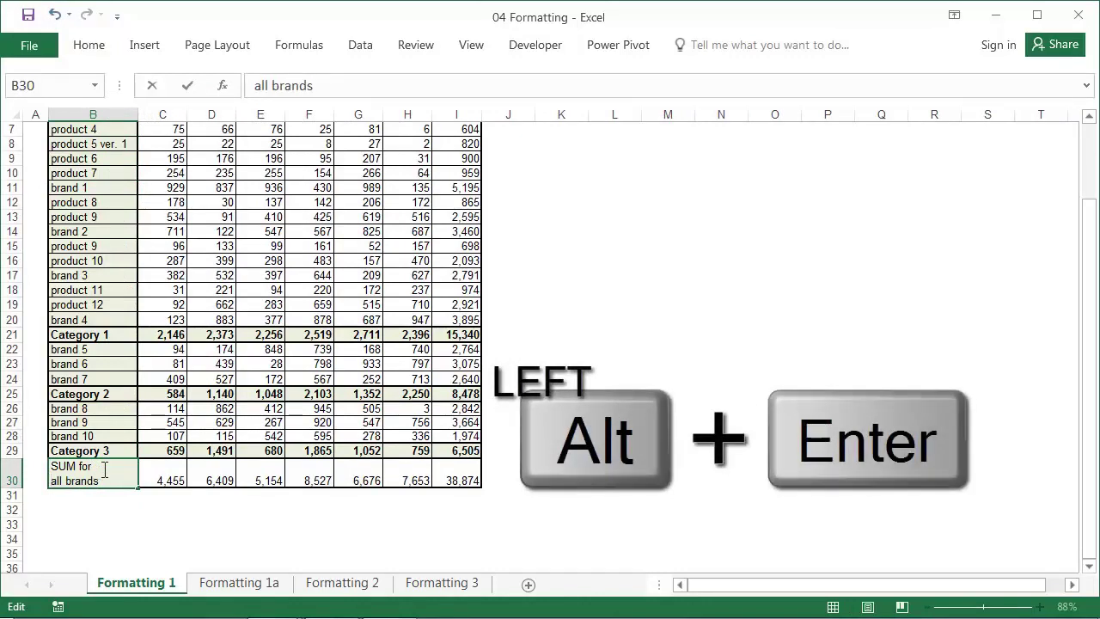
key(Return)
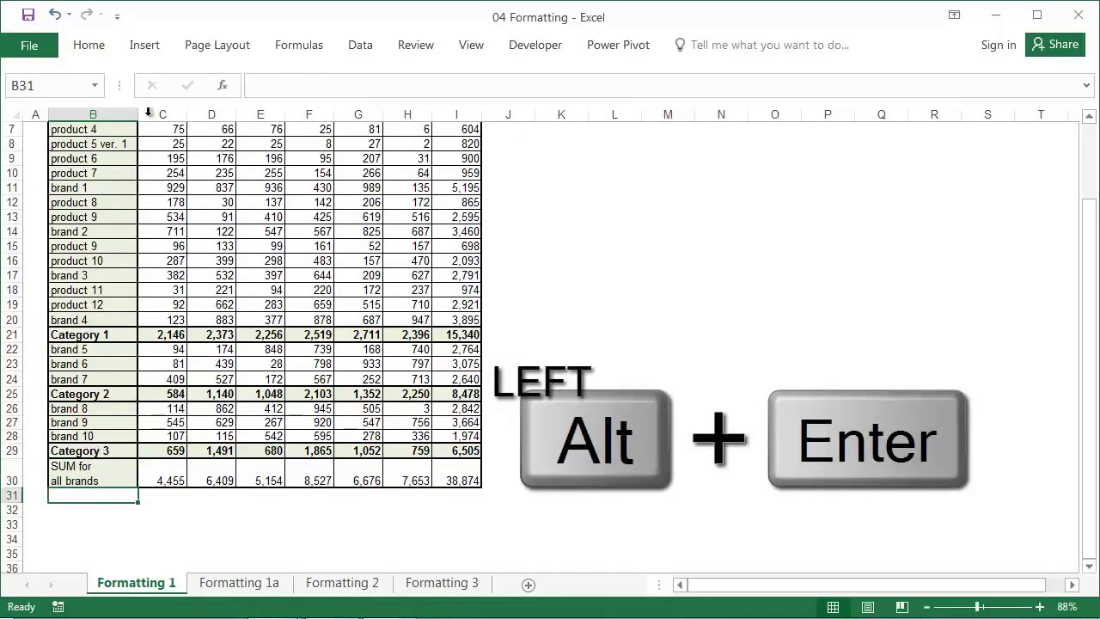
drag(137, 113, 121, 113)
Step: Increase the font size of the B30 label up to 14, and reduce it to 11
click(103, 475)
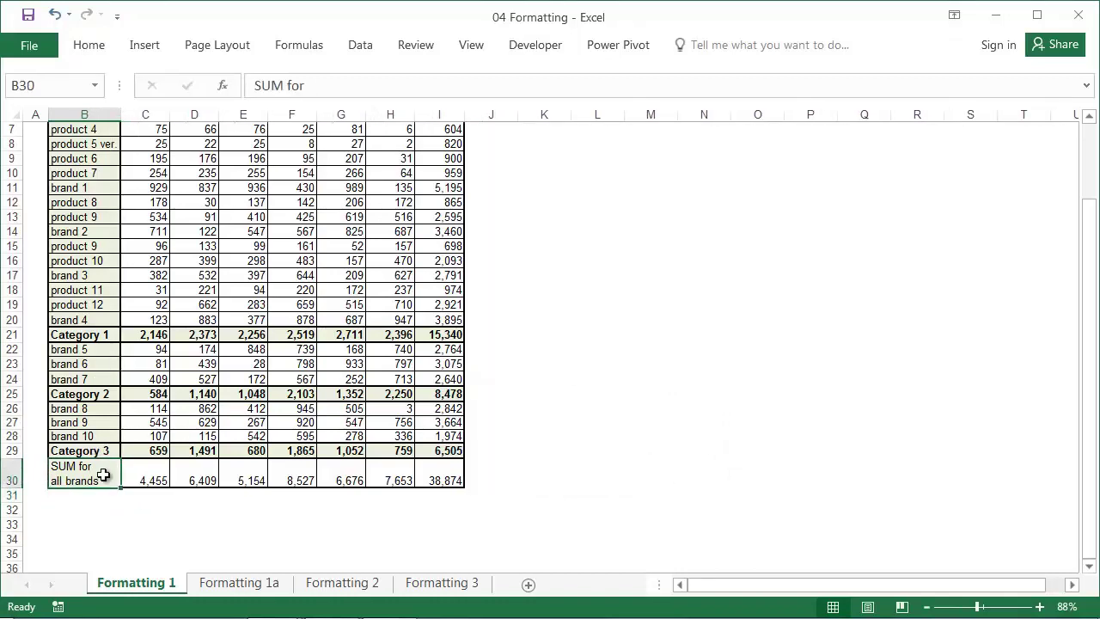
click(89, 48)
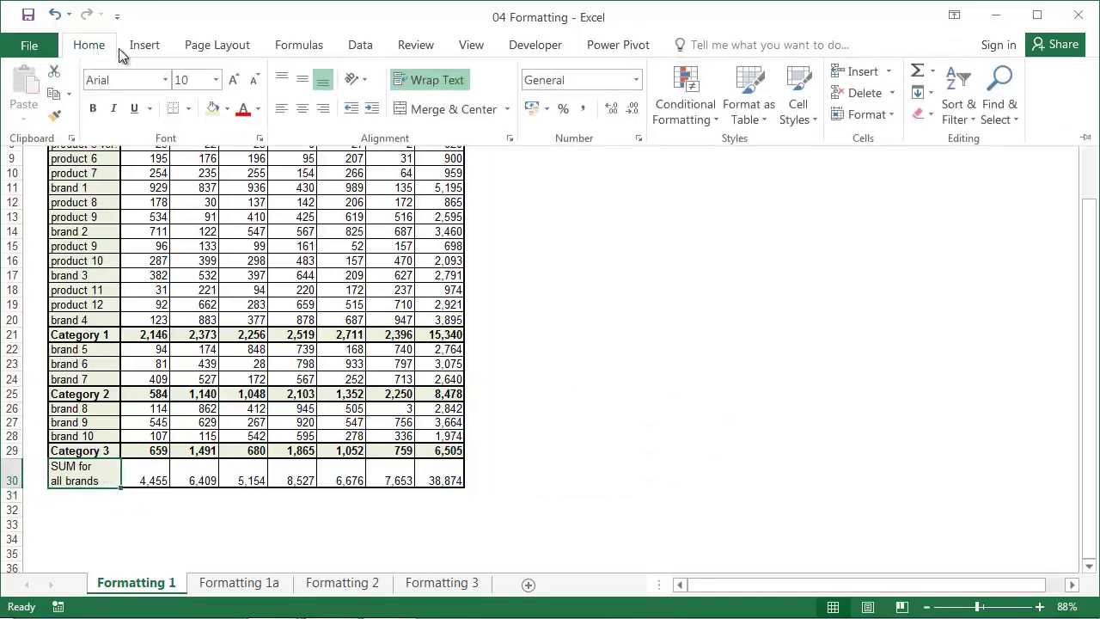
click(216, 80)
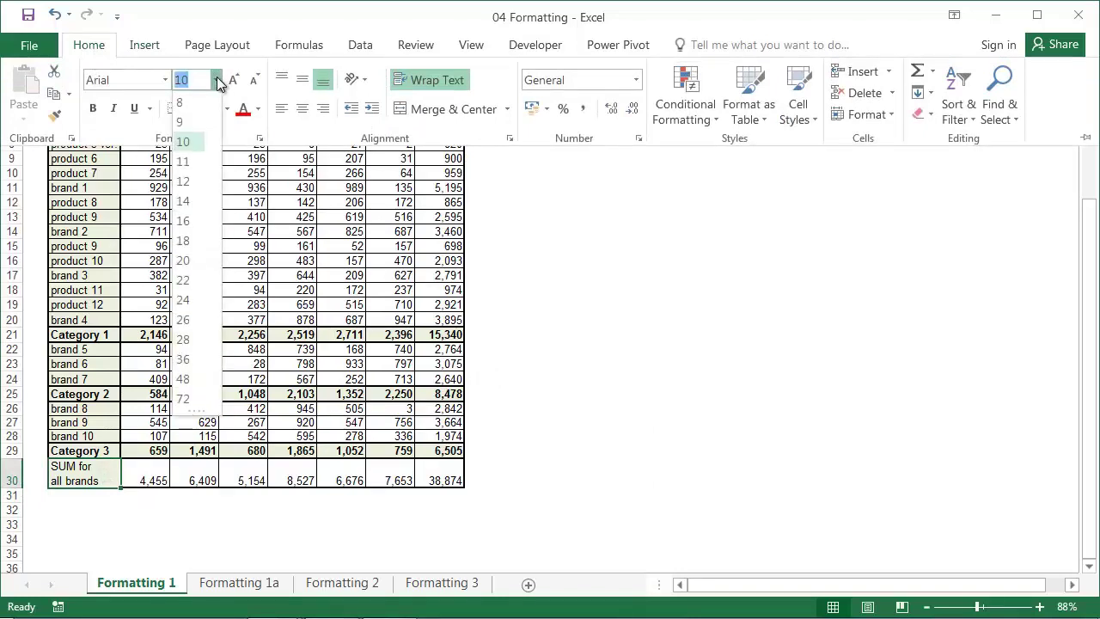
click(236, 80)
click(237, 82)
click(238, 82)
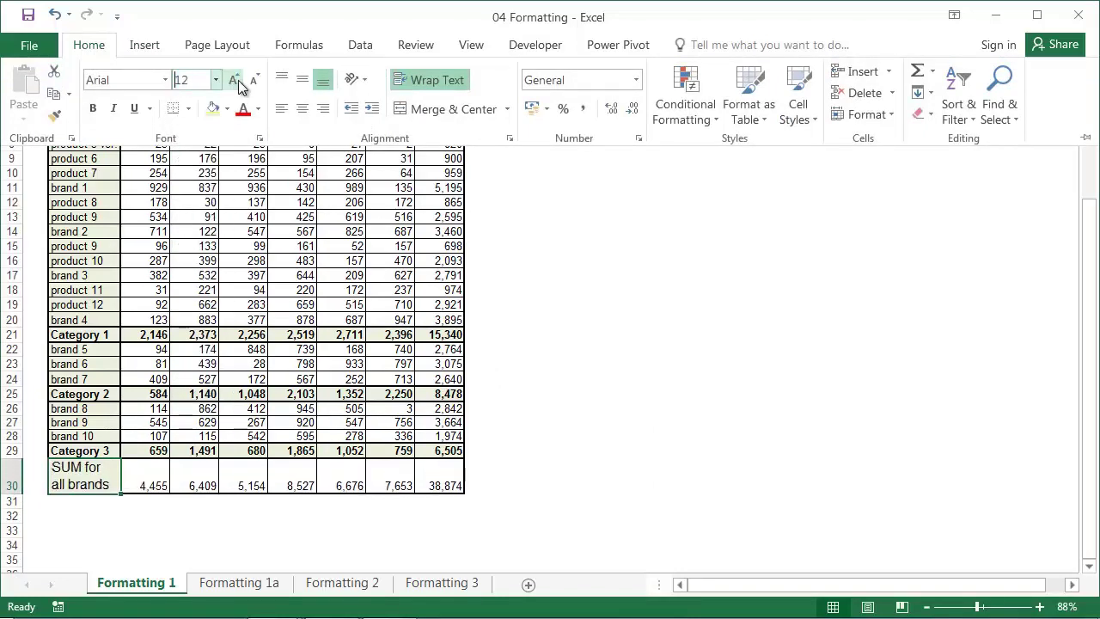
click(238, 82)
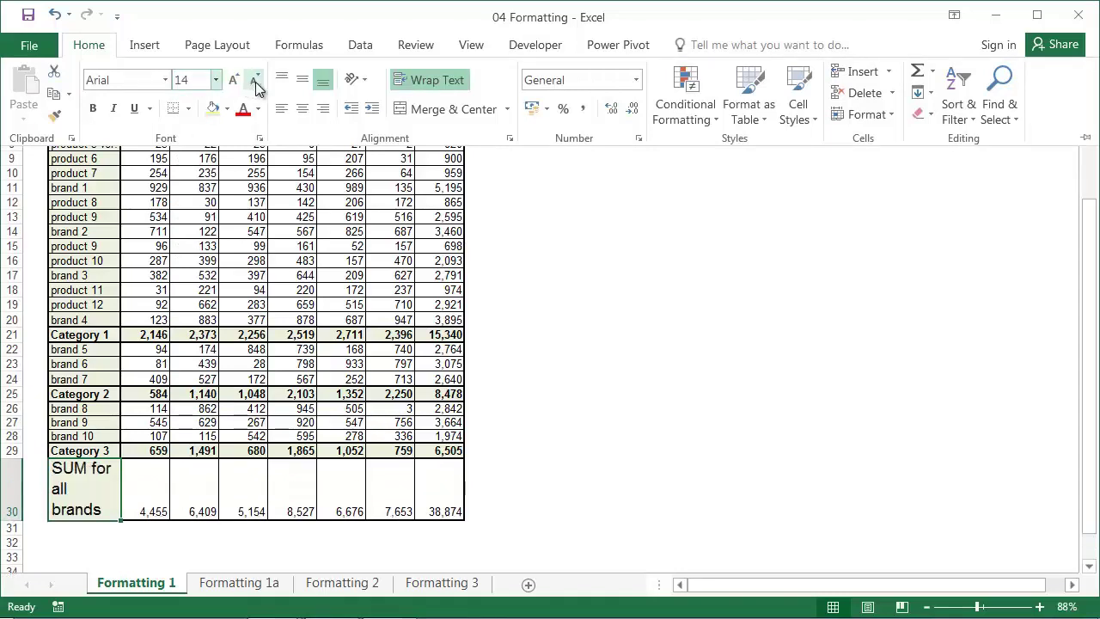
click(255, 84)
click(255, 83)
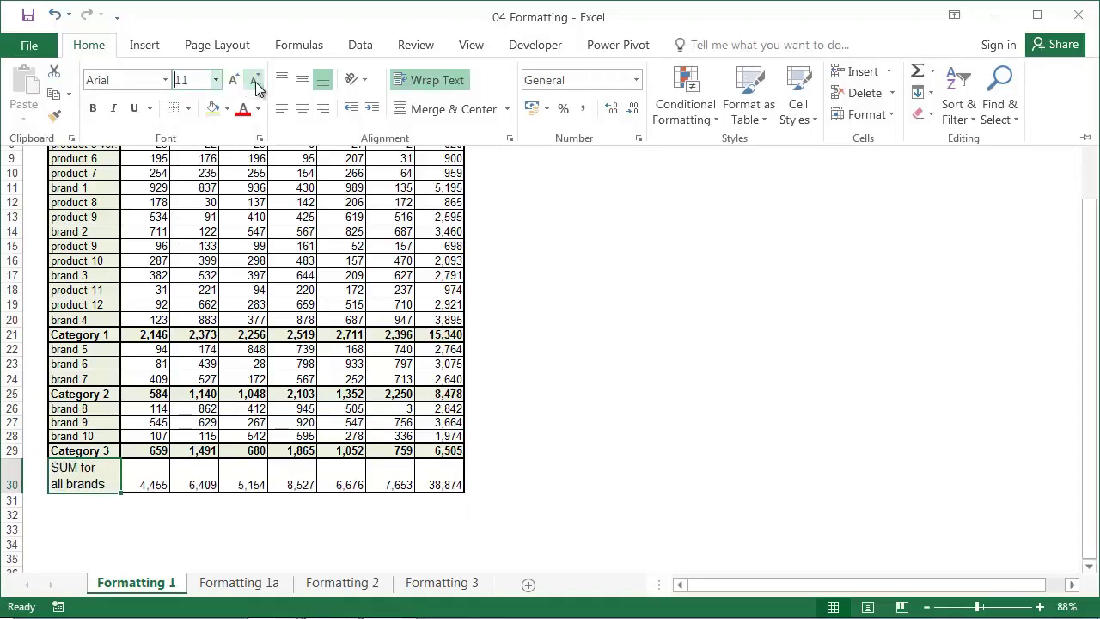
Step: Make the wrapped "SUM for all brands" label in cell B30 bold, keeping its font size at 11
click(97, 110)
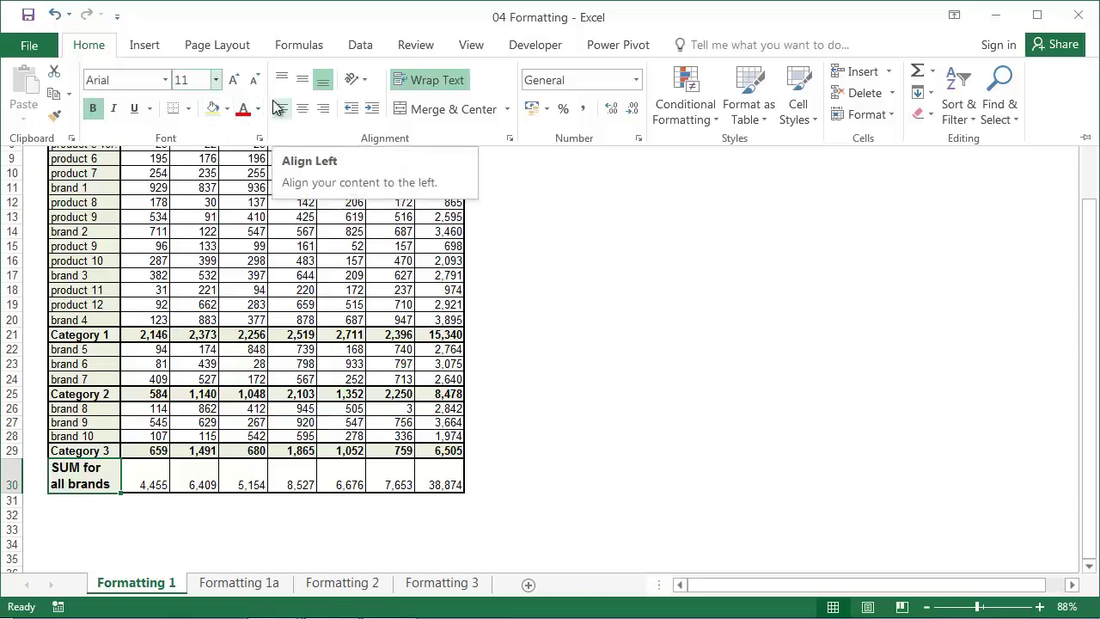
right_click(97, 469)
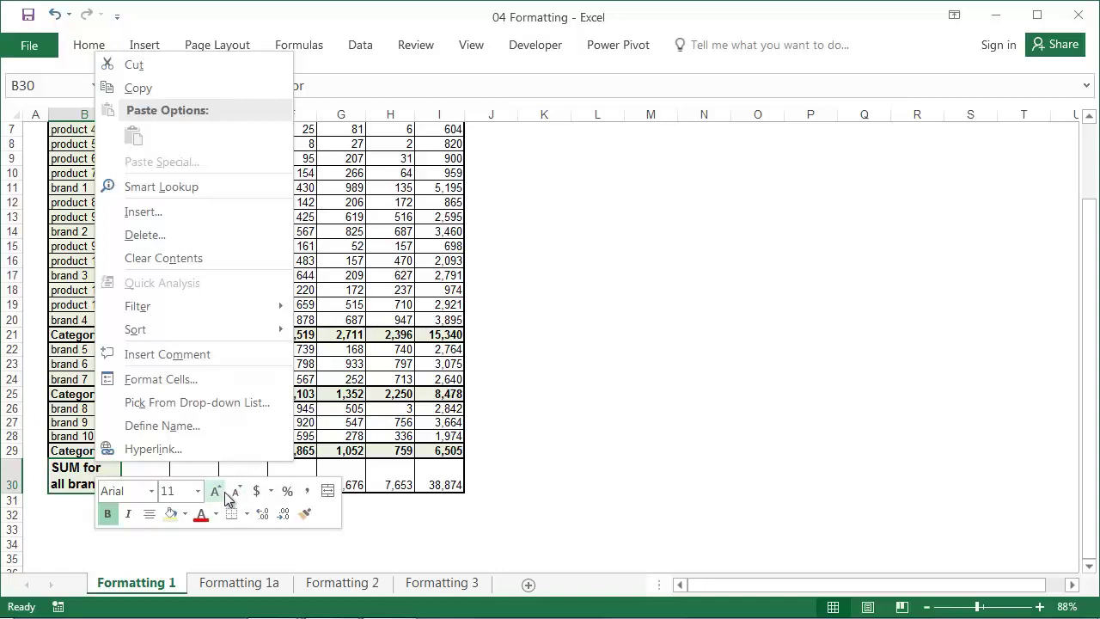
click(198, 492)
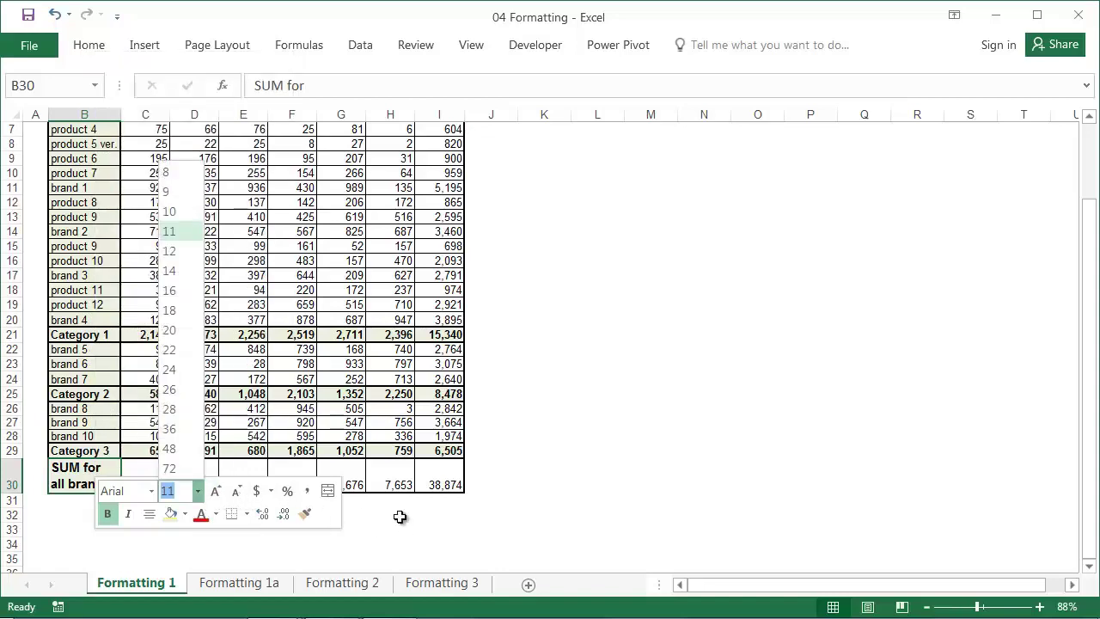
key(Escape)
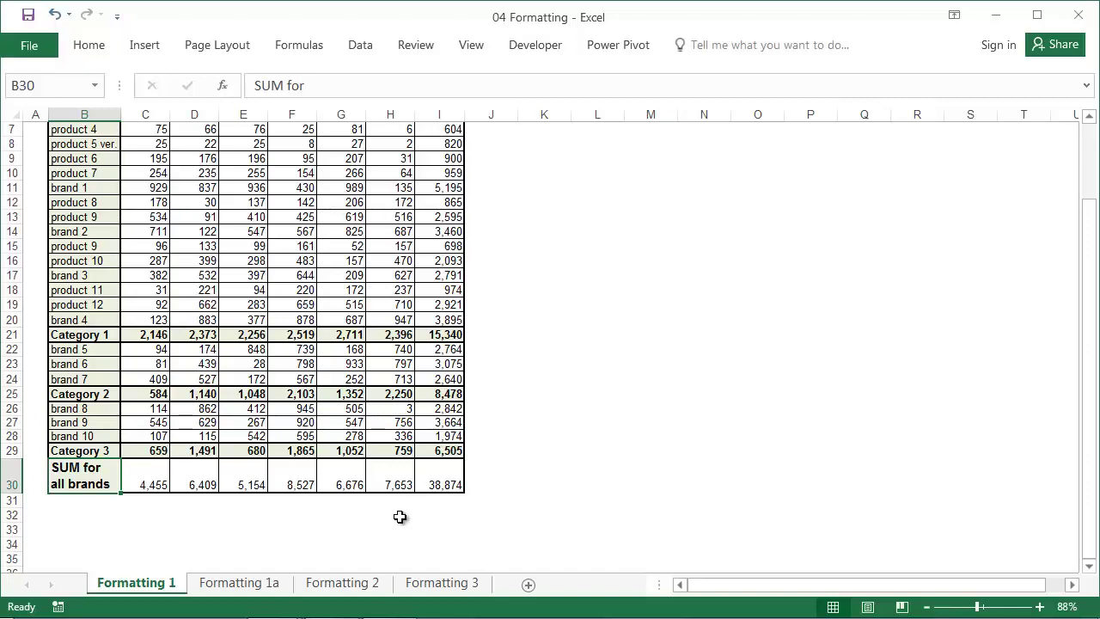
click(544, 450)
scroll(521, 435, up, 2)
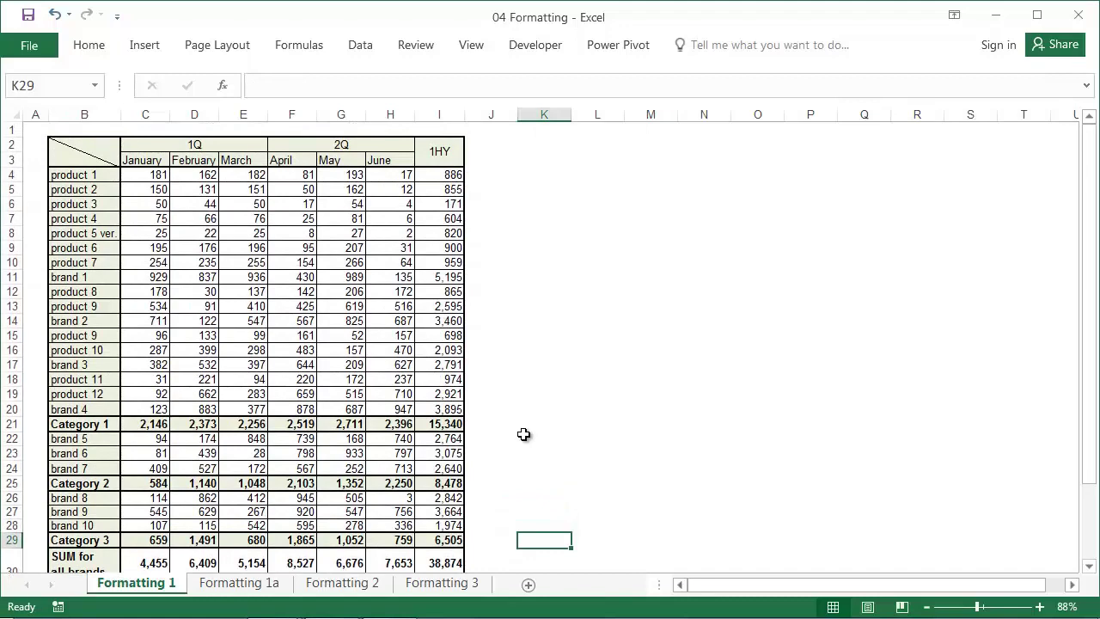
Step: Hide the product 1 to product 7 rows, rows 4 to 10
drag(12, 175, 12, 262)
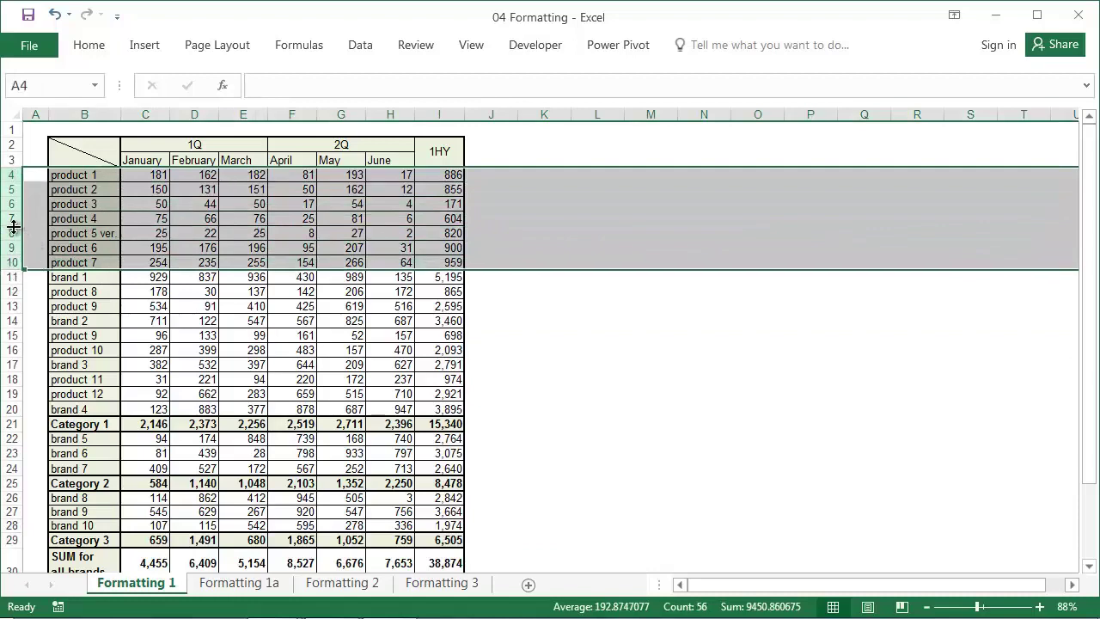
right_click(12, 222)
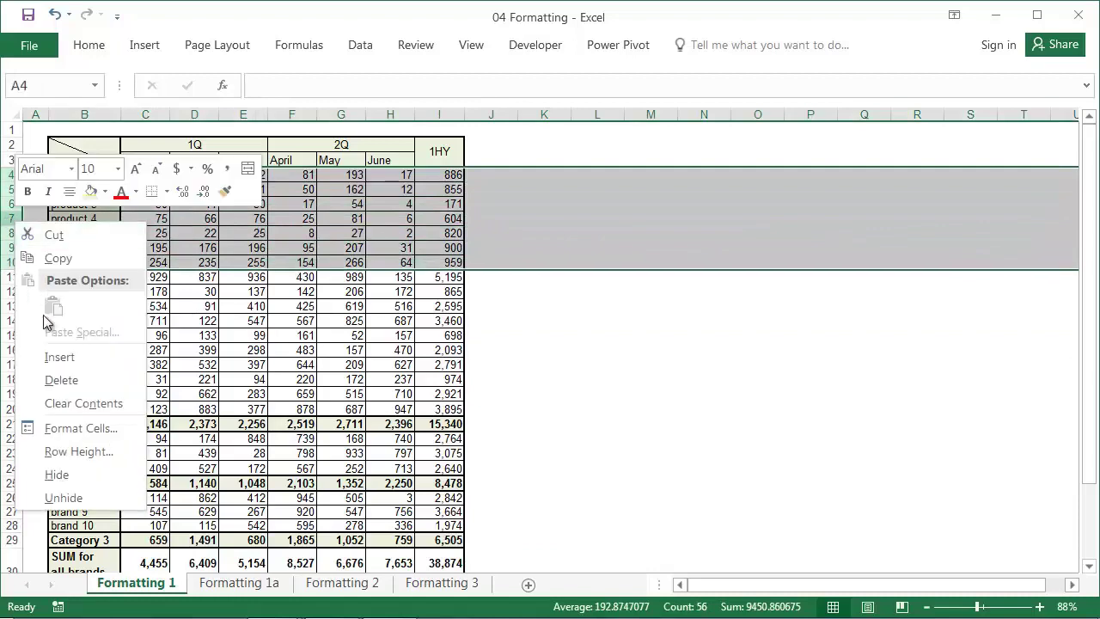
click(96, 476)
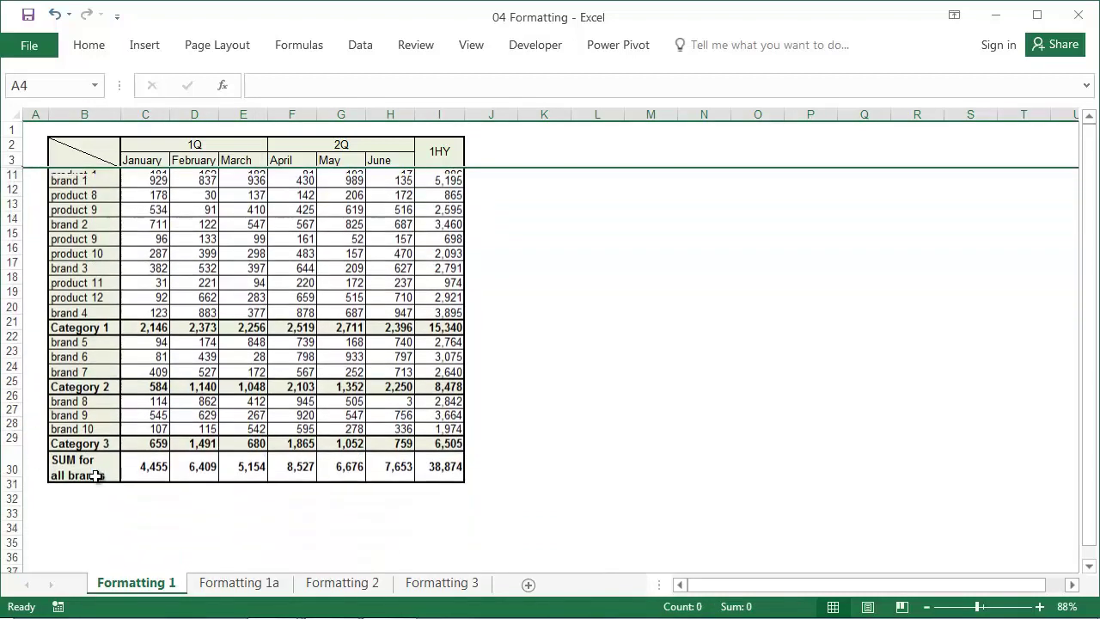
click(84, 191)
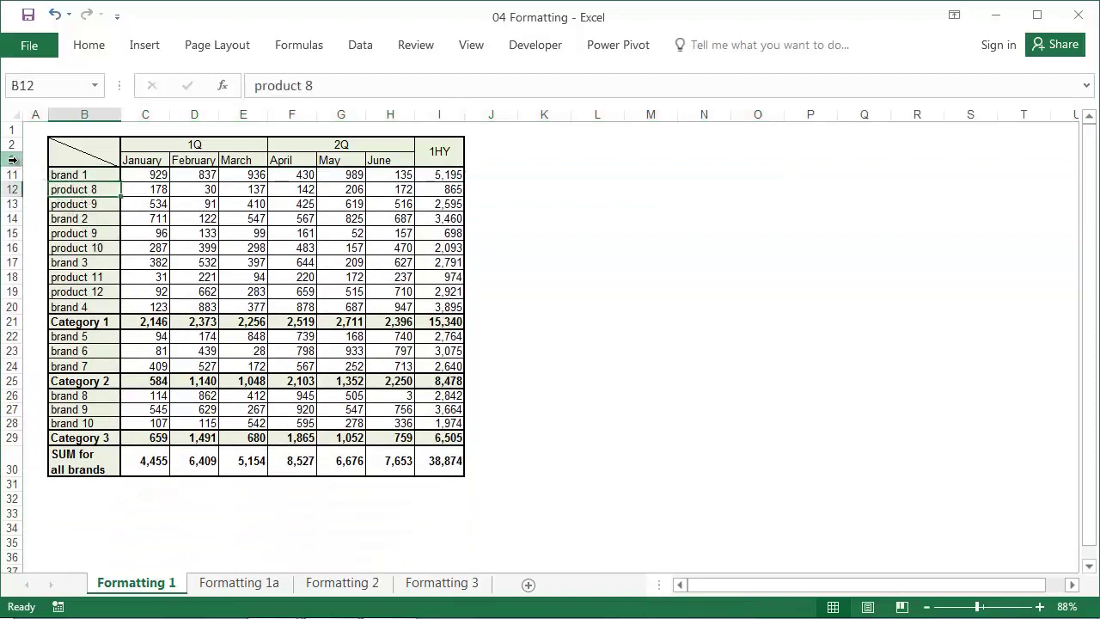
Step: Unhide the hidden rows between rows 3 and 11
drag(12, 159, 12, 174)
right_click(15, 179)
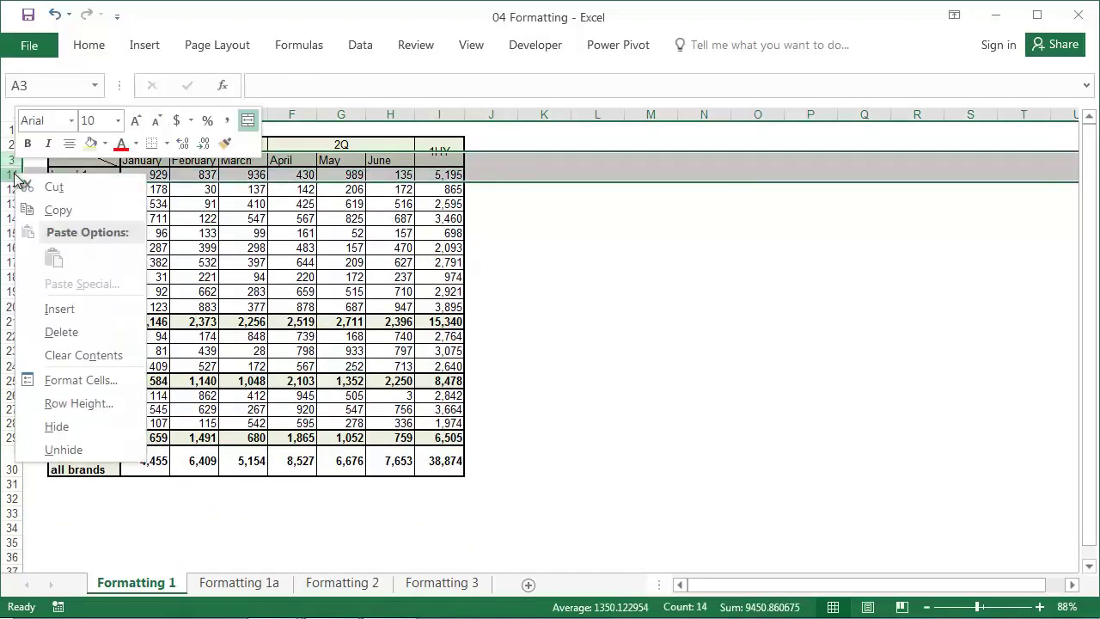
click(101, 450)
click(109, 352)
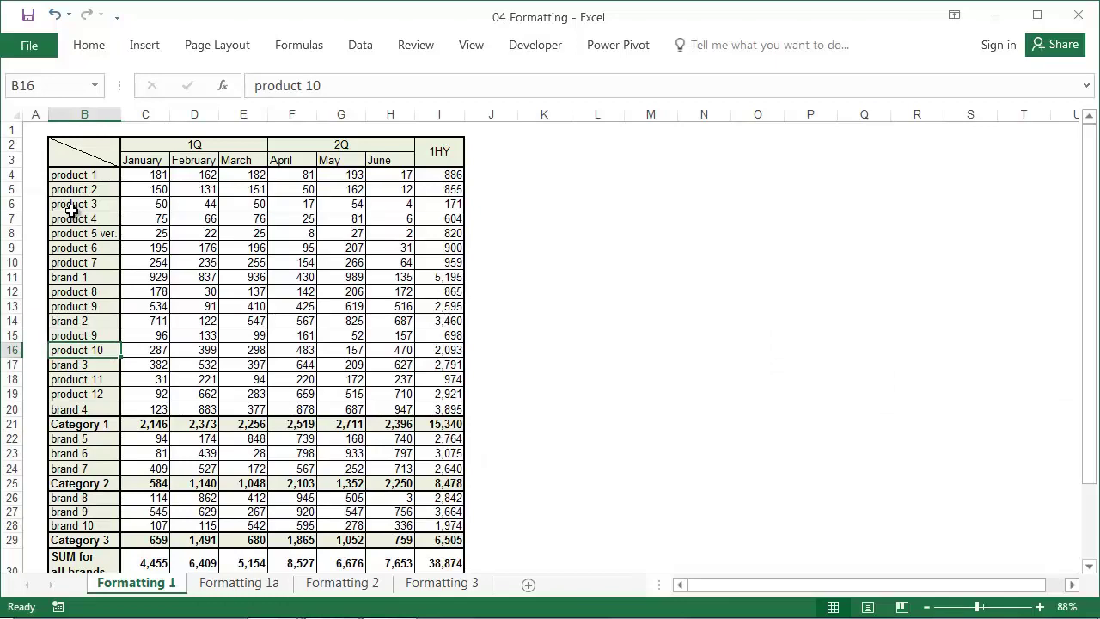
Step: With the entire Formatting 1 sheet selected, unhide any hidden columns
click(16, 115)
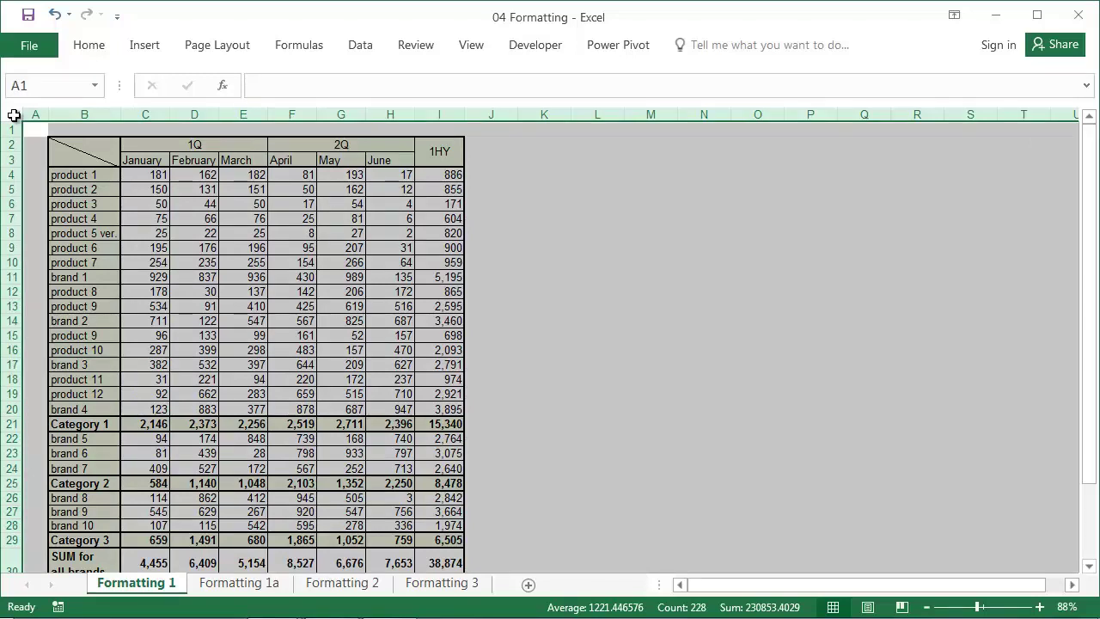
right_click(11, 129)
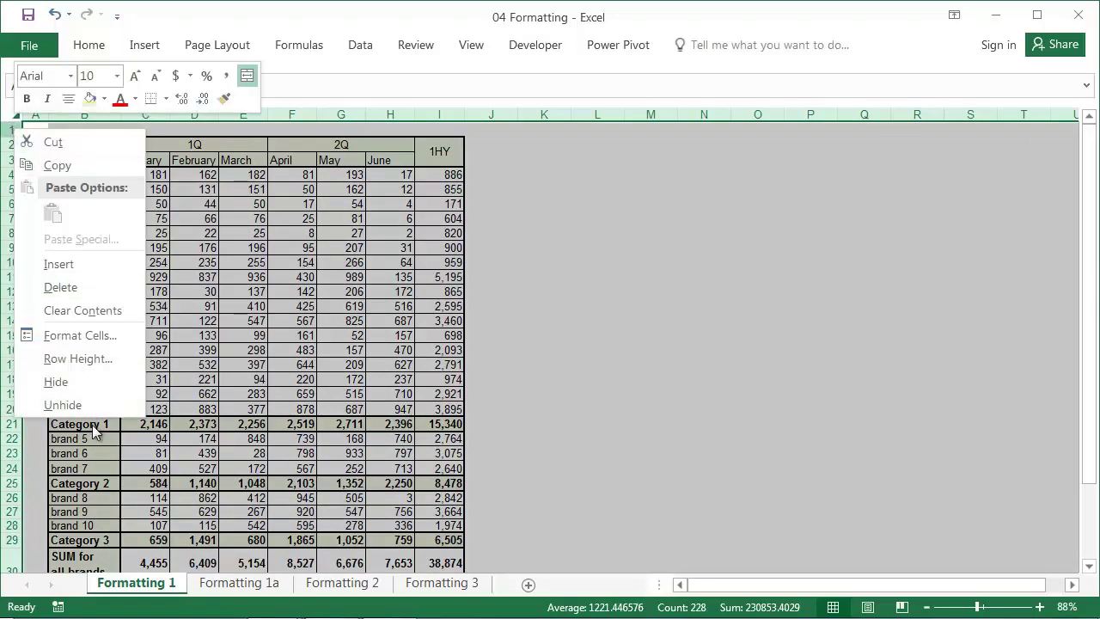
key(Escape)
right_click(67, 117)
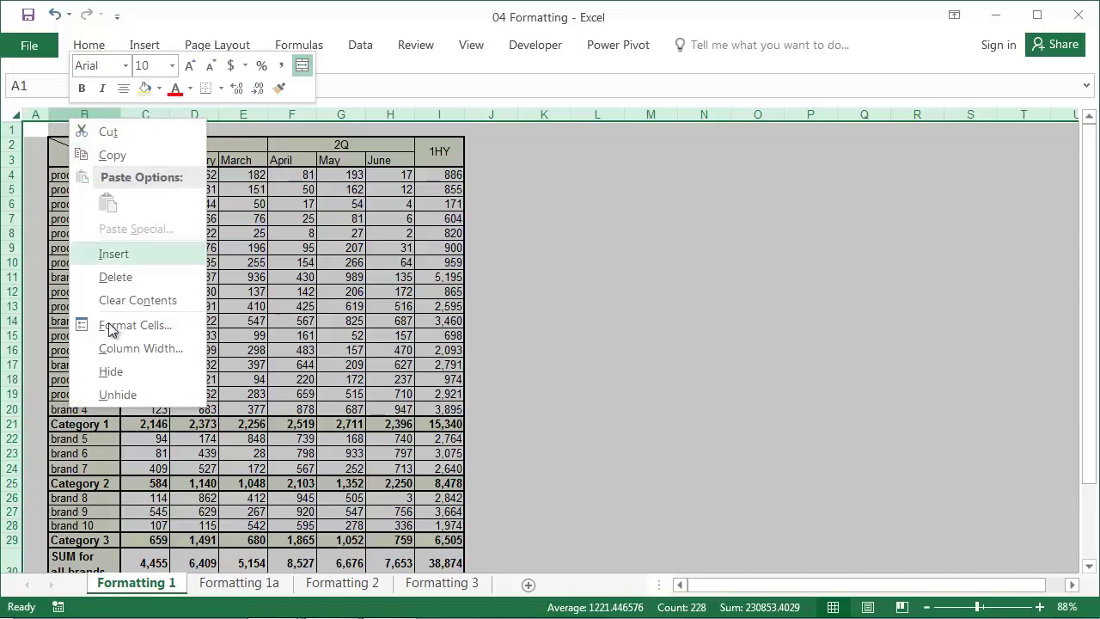
click(128, 397)
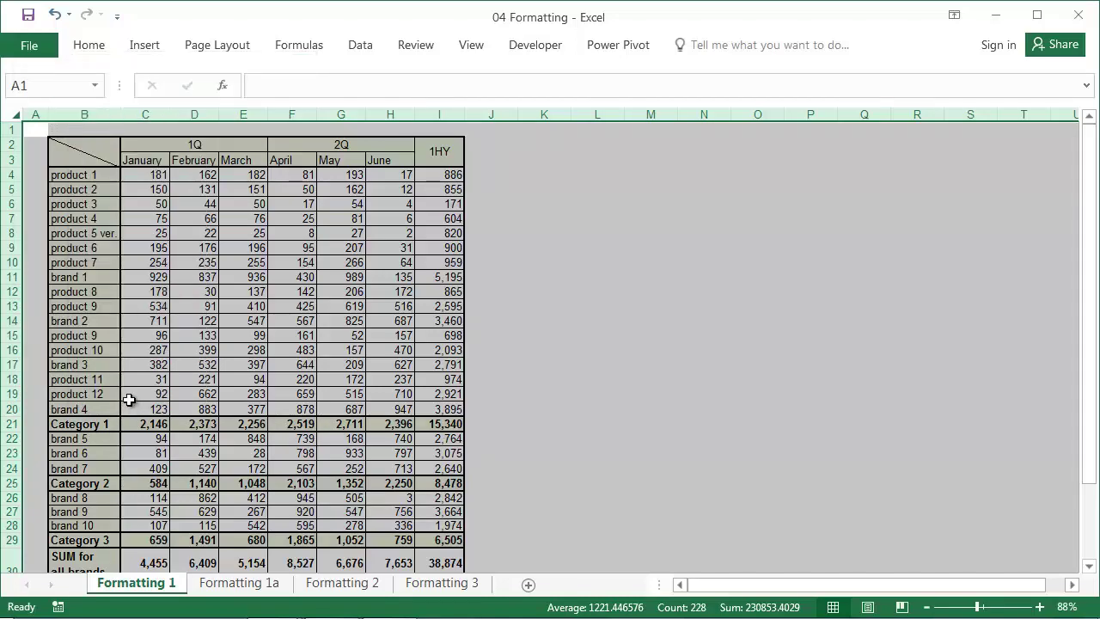
Step: On the Formatting 1a sheet, try unhiding the row between rows 3 and 5, and undo the change
click(241, 586)
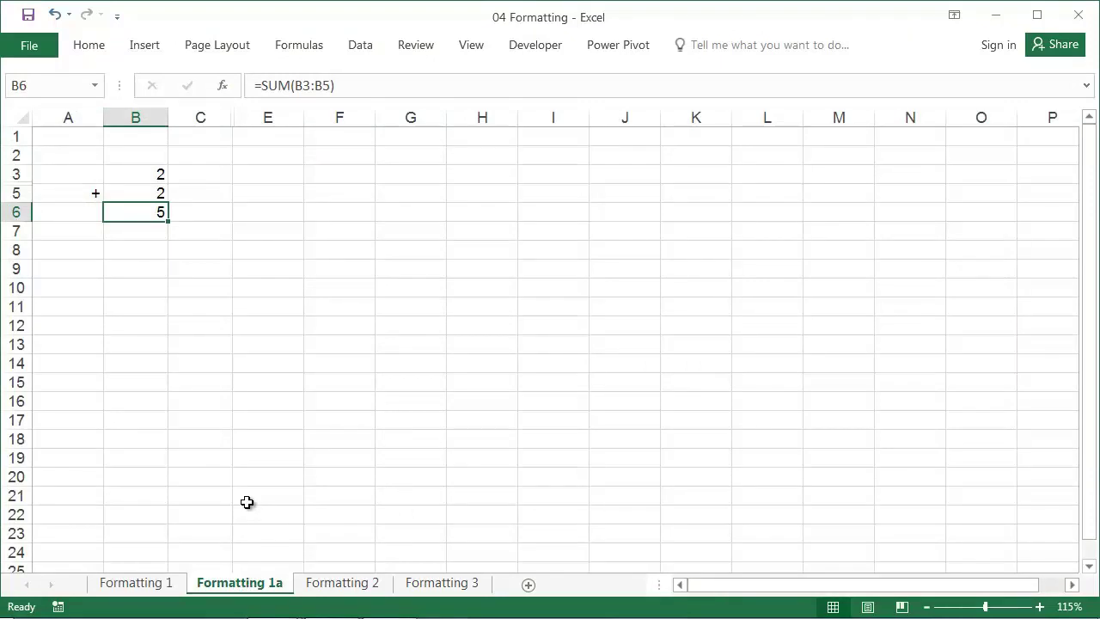
scroll(247, 502, up, 1)
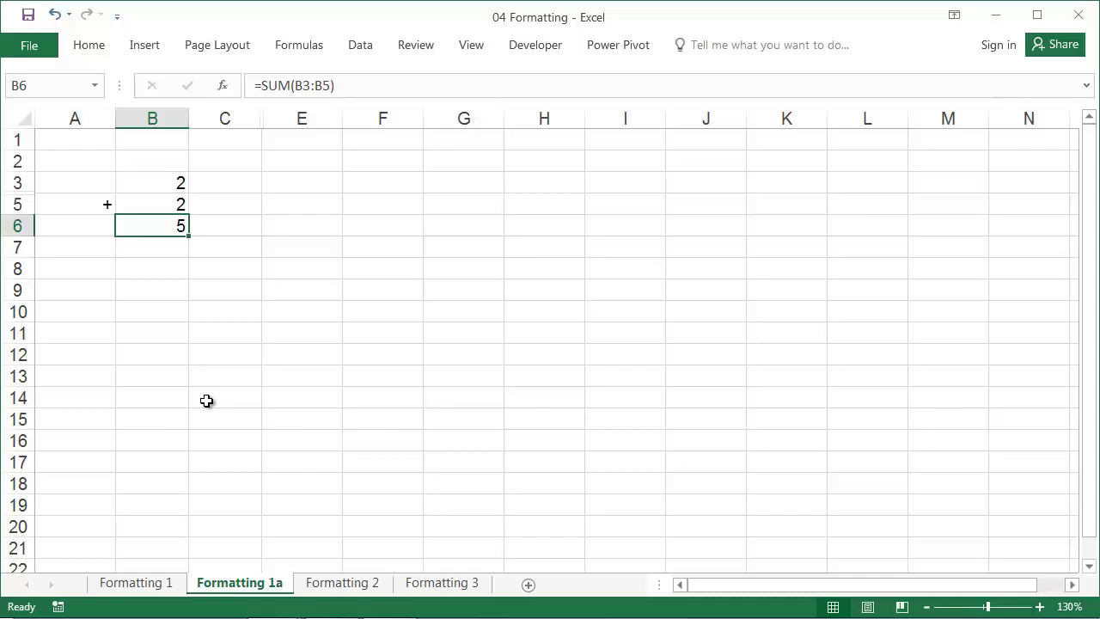
click(197, 372)
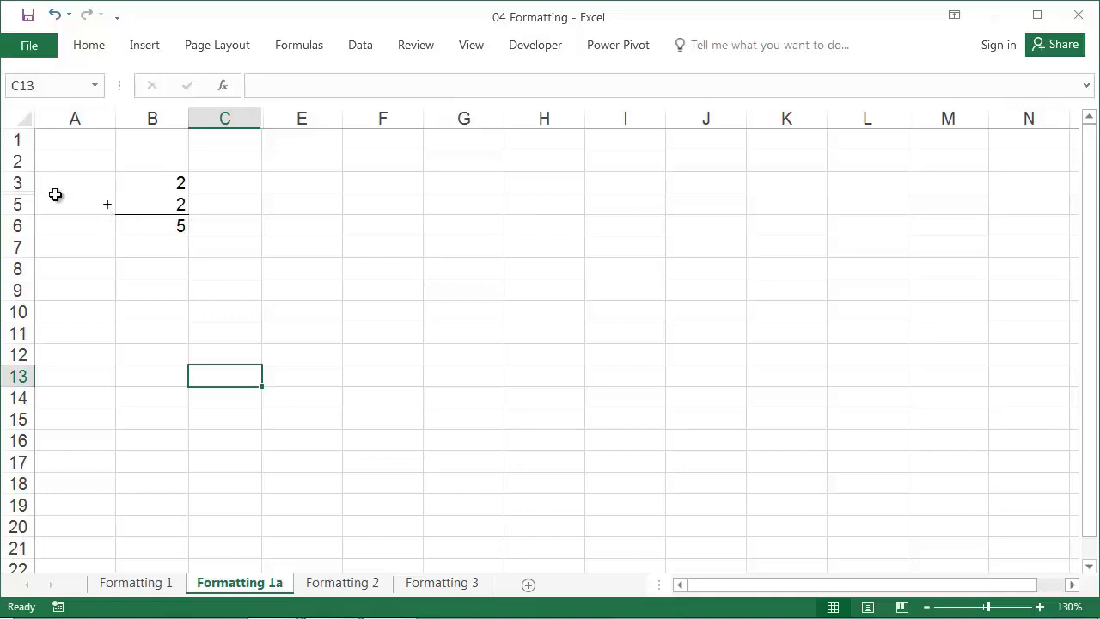
drag(19, 182, 20, 204)
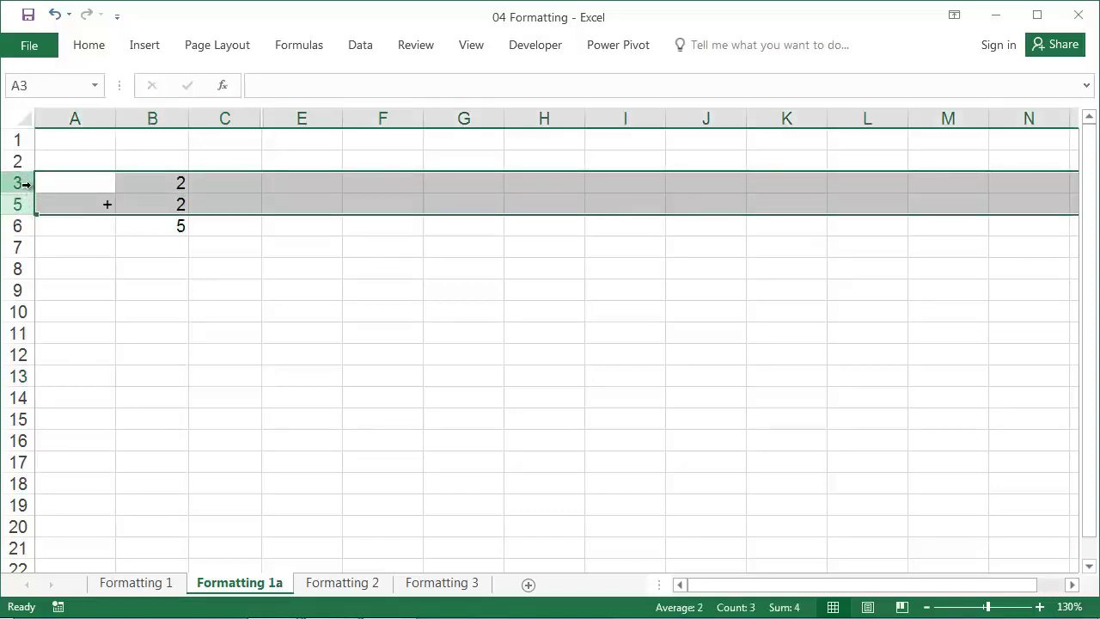
right_click(24, 201)
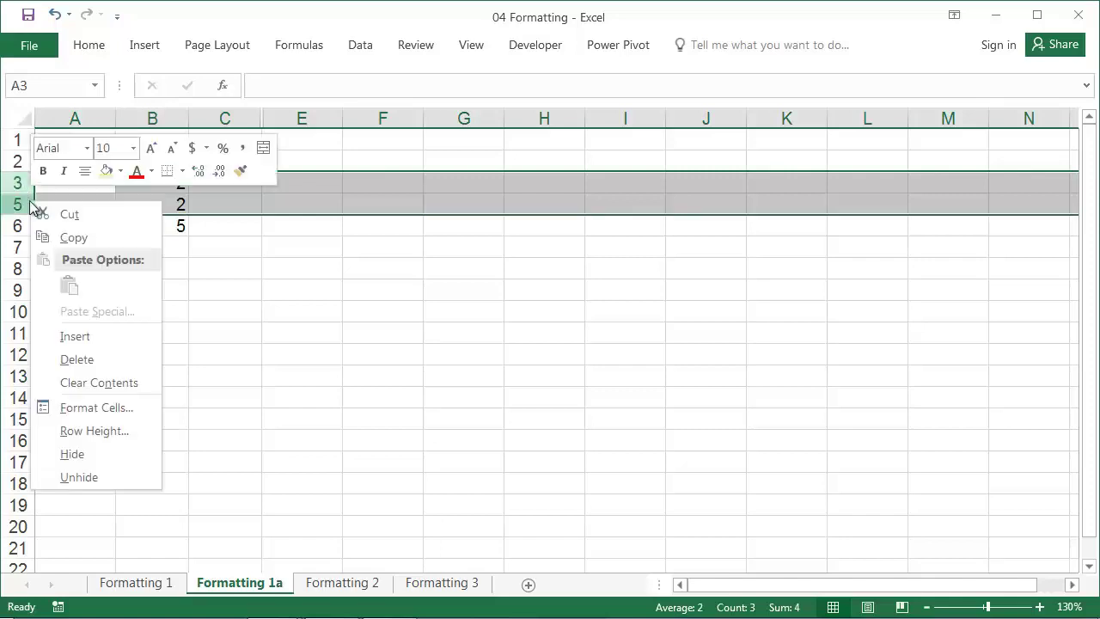
click(79, 477)
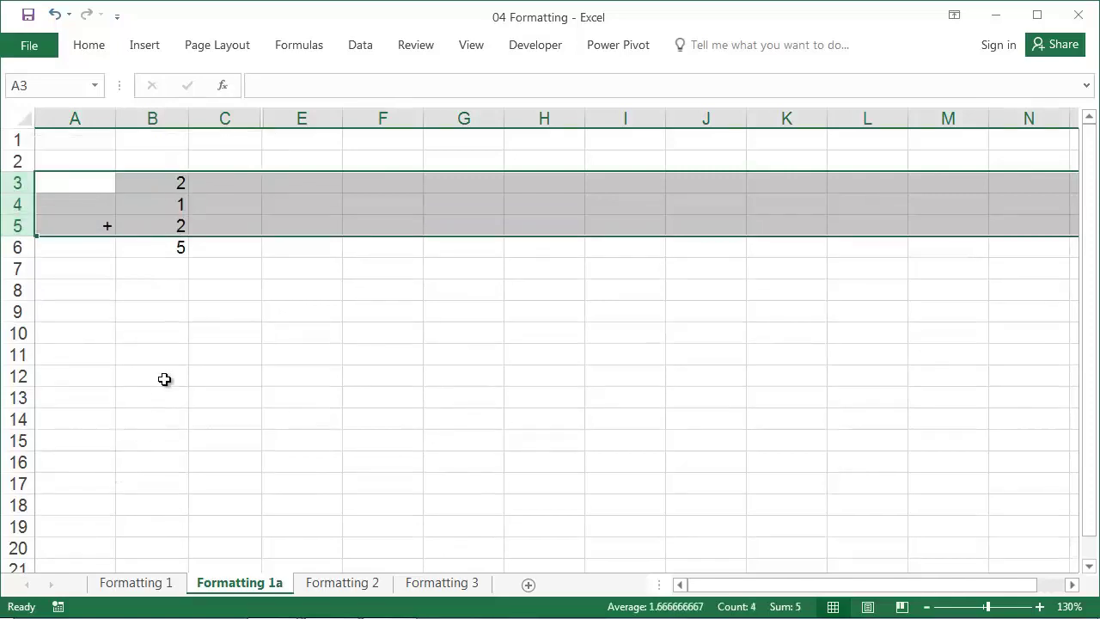
click(185, 342)
click(55, 14)
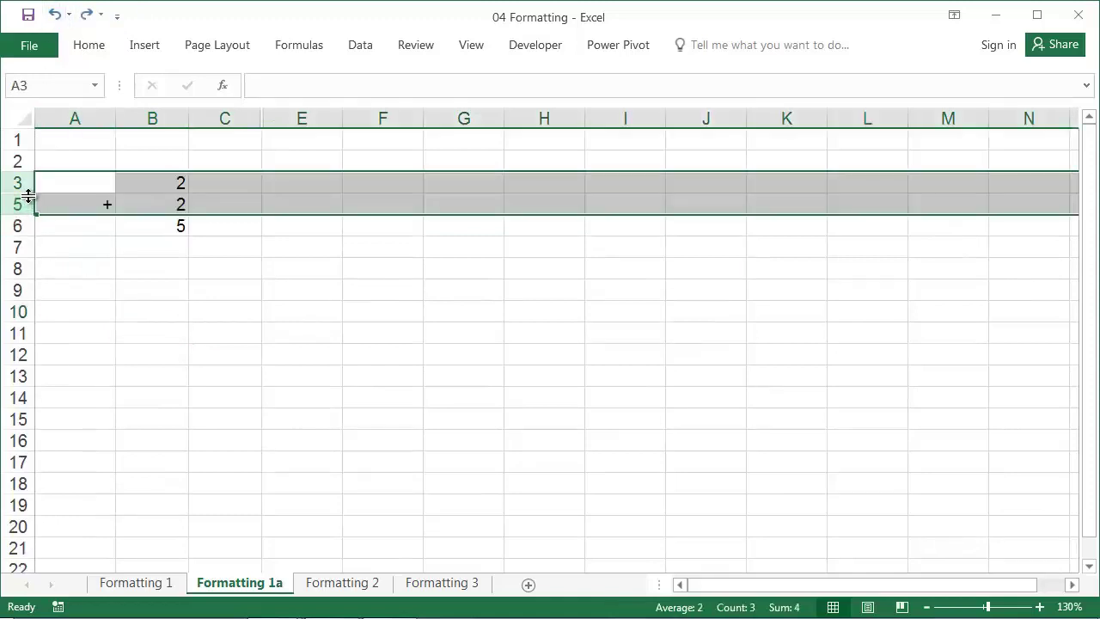
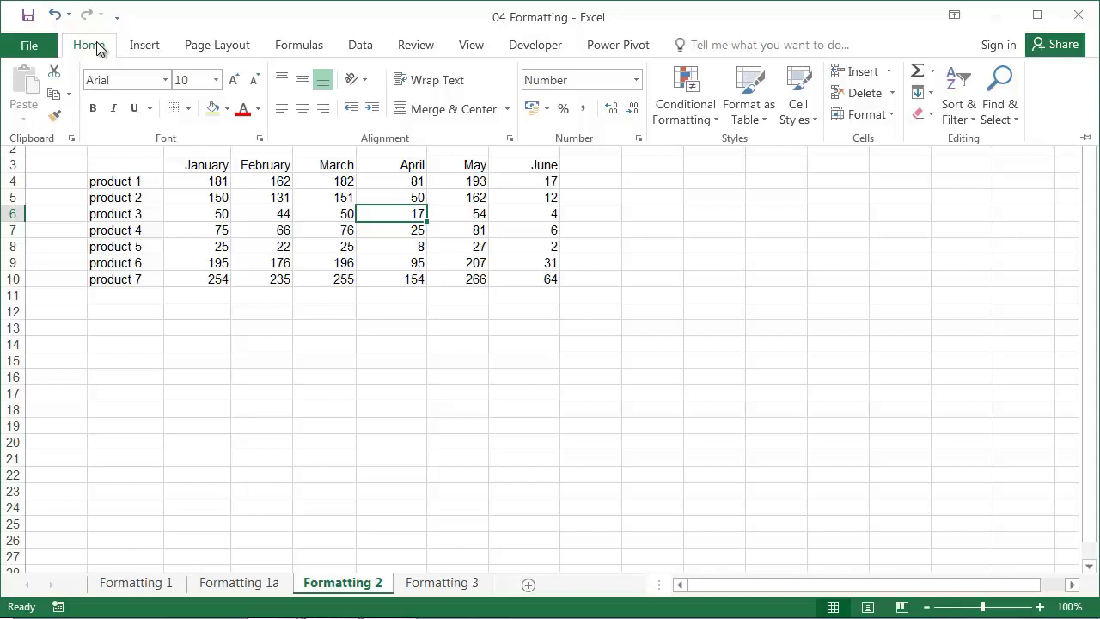
Step: Format range B3:H10 on the Formatting 2 sheet as a table with headers, using a light style with a blue header
key(Escape)
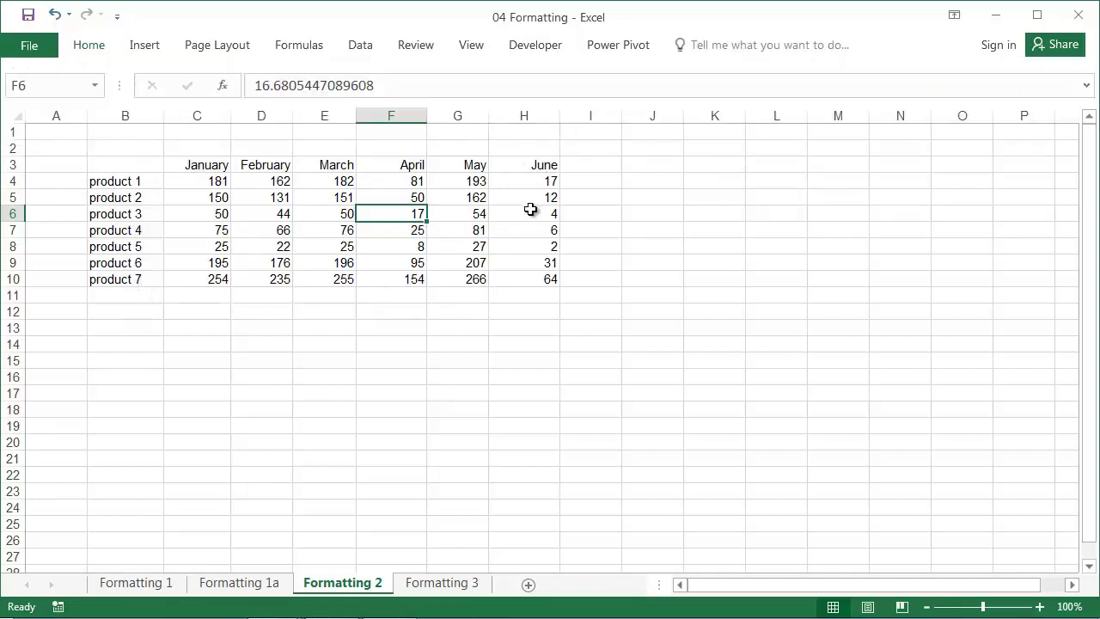
click(100, 51)
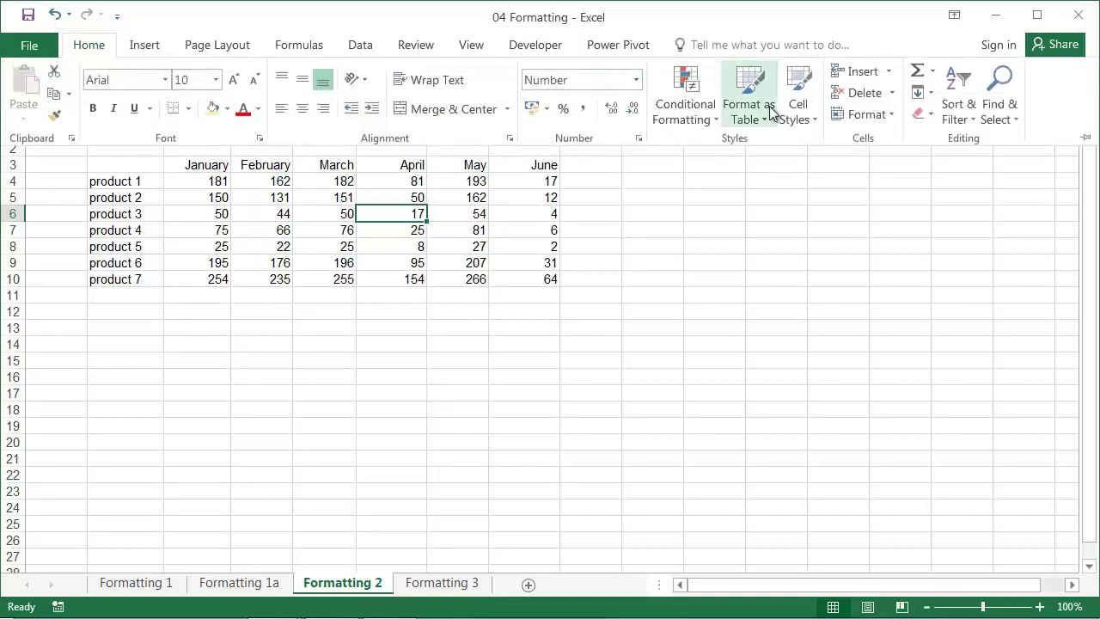
click(769, 112)
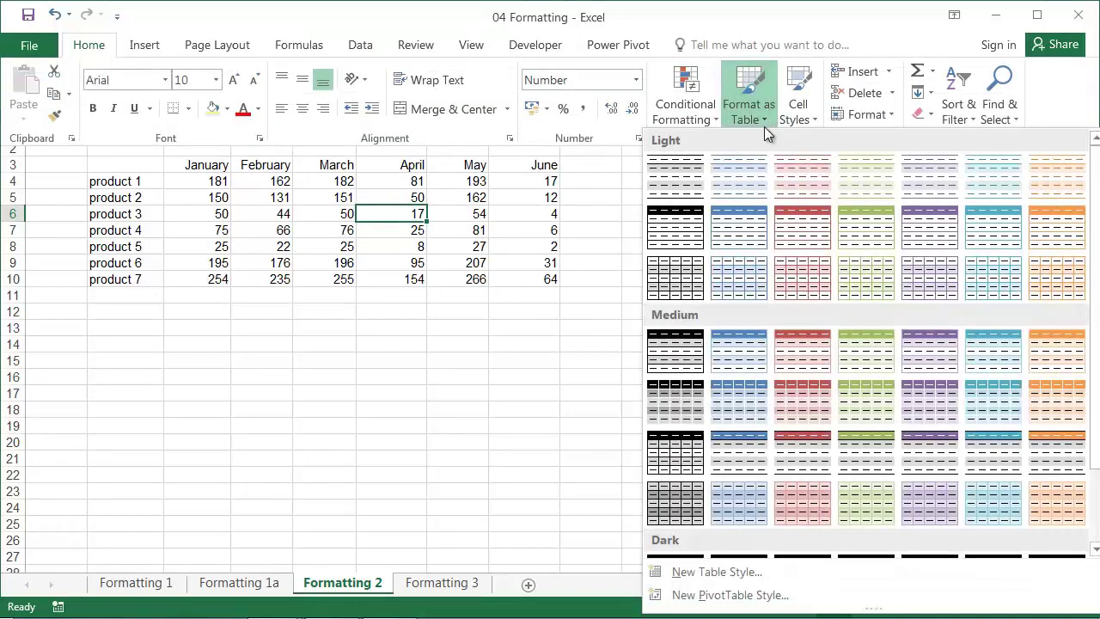
click(743, 217)
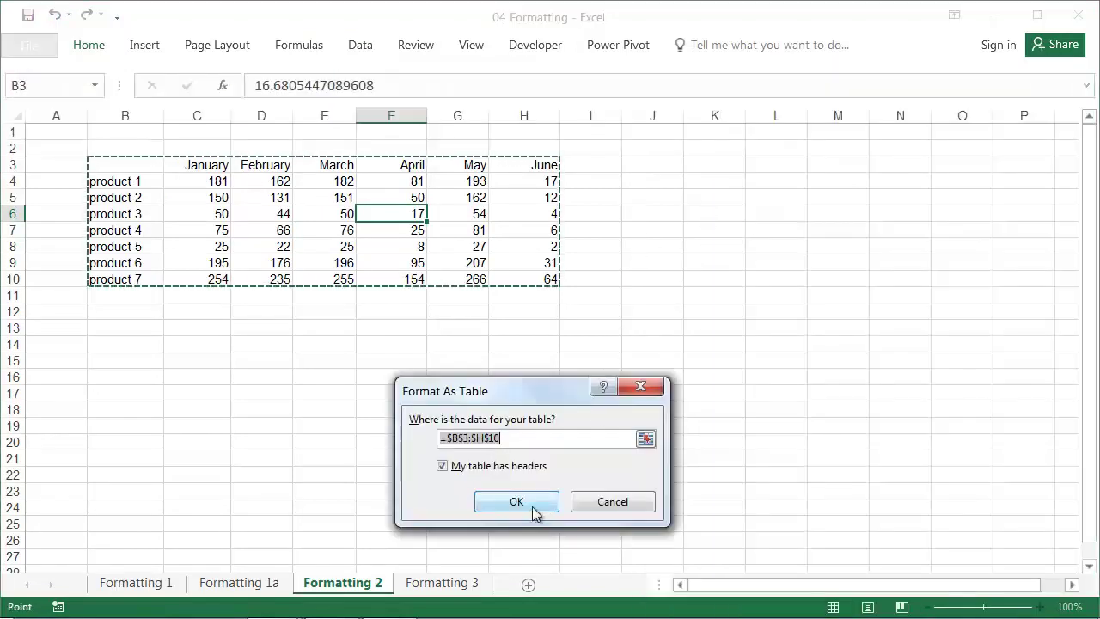
click(533, 506)
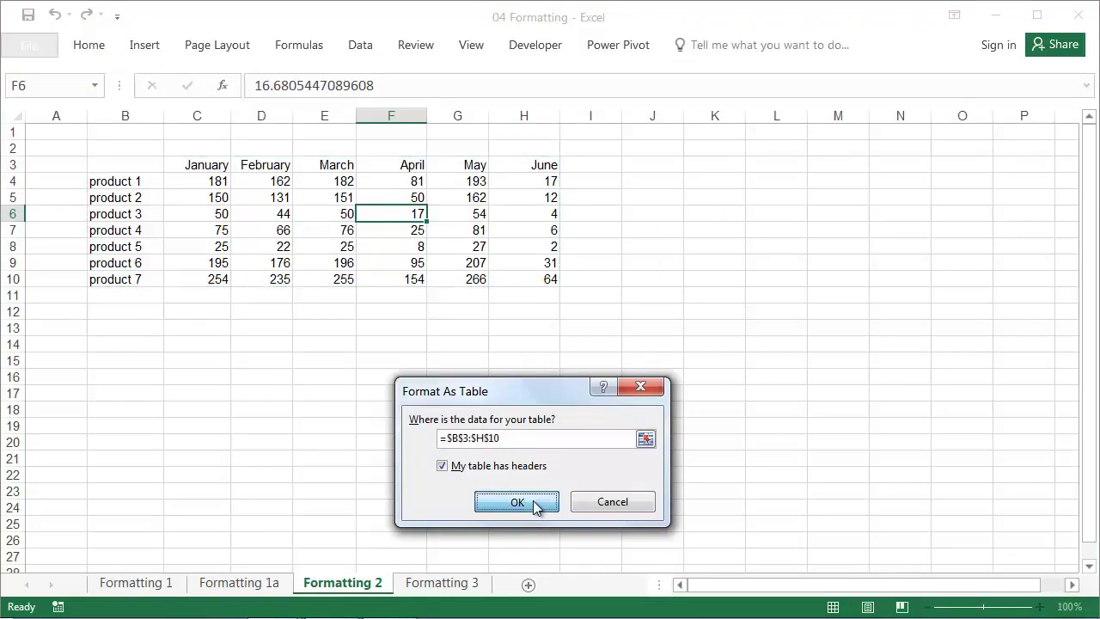
click(533, 504)
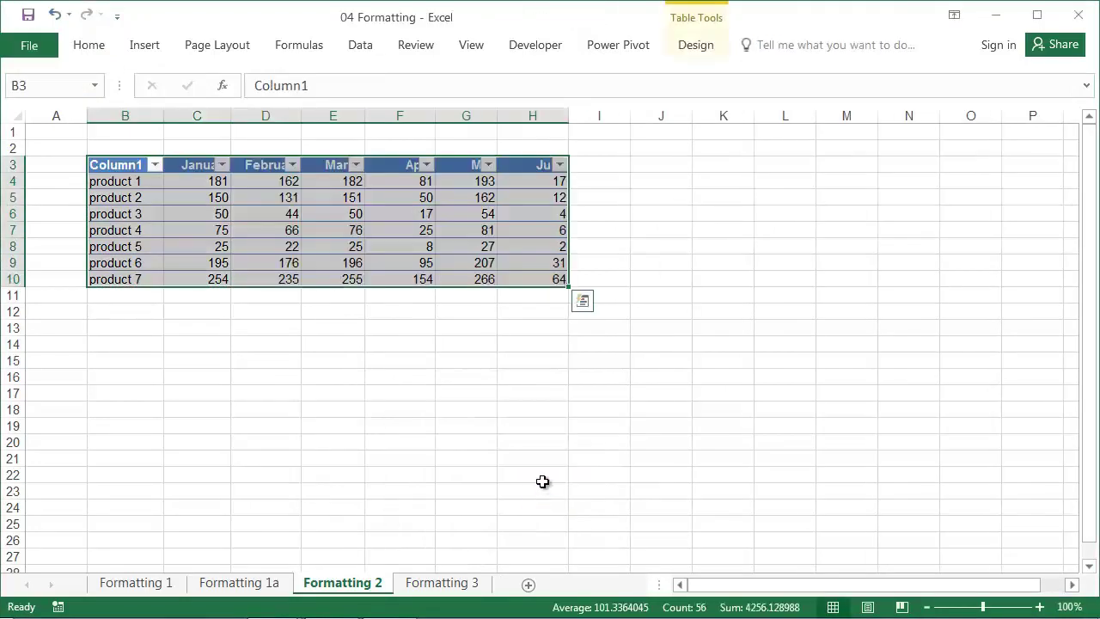
Step: Change the table's style to the medium one with a blue header and grey banded rows
click(698, 47)
click(1032, 110)
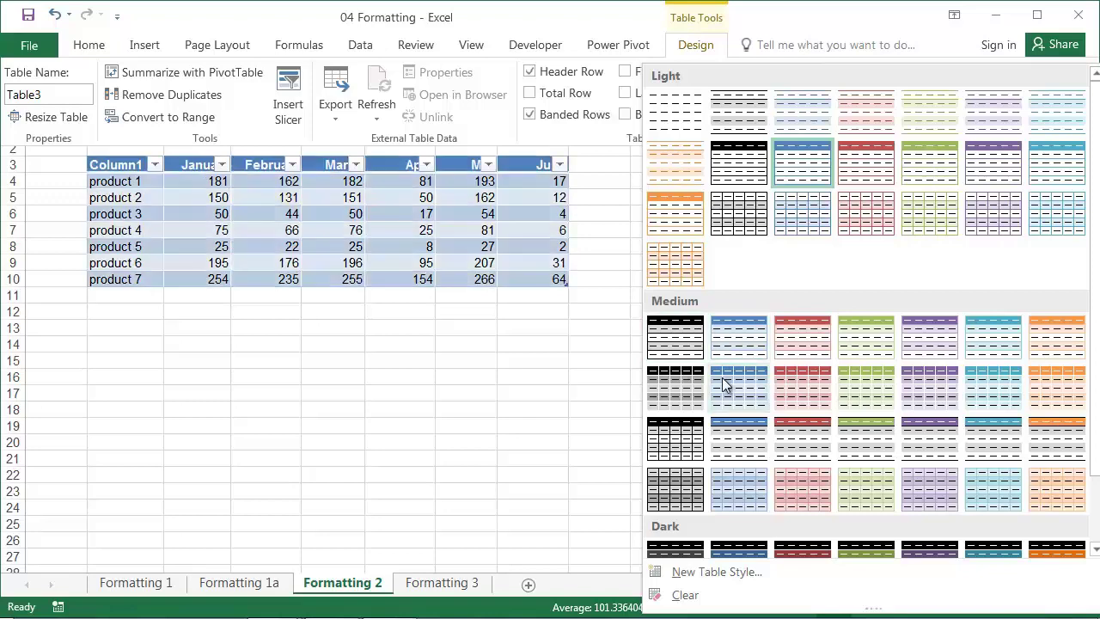
click(731, 429)
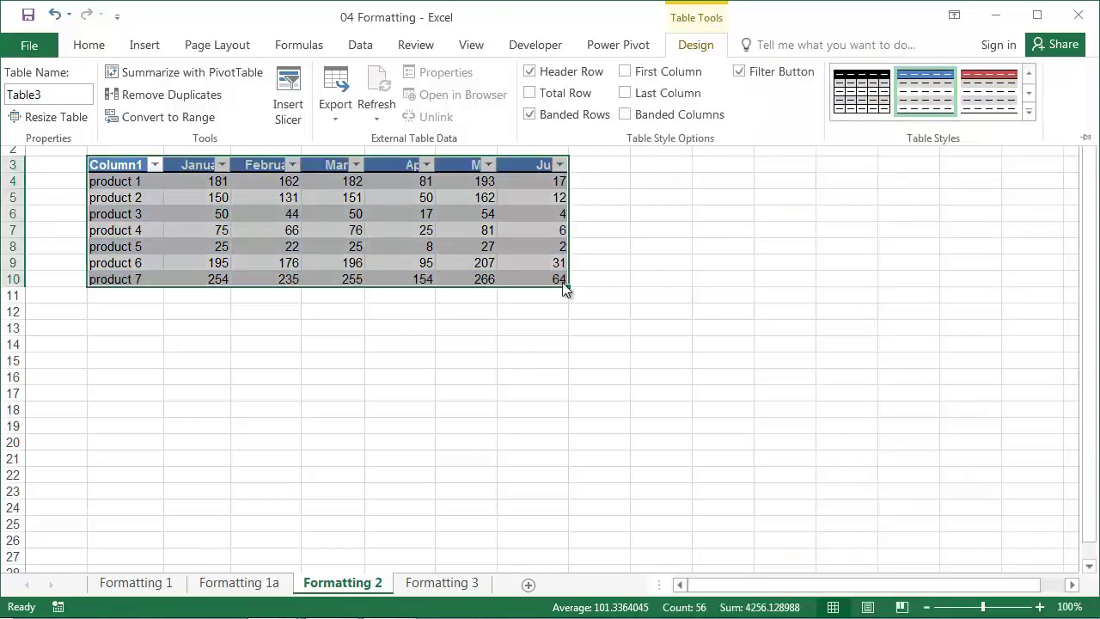
Step: Turn off the filter buttons in the table's header row
click(401, 162)
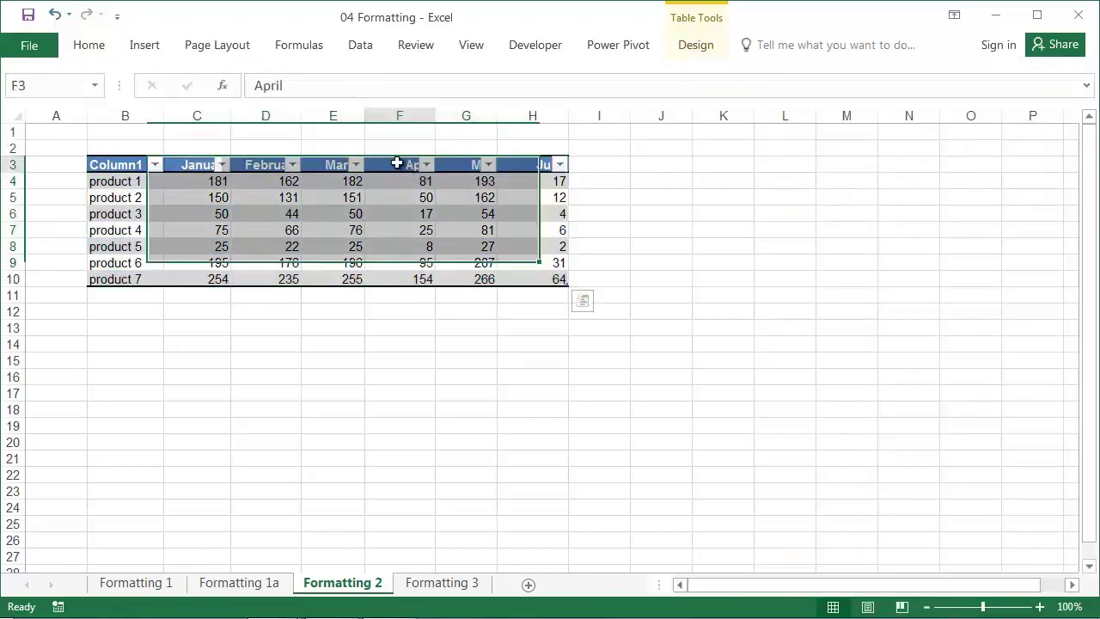
click(90, 48)
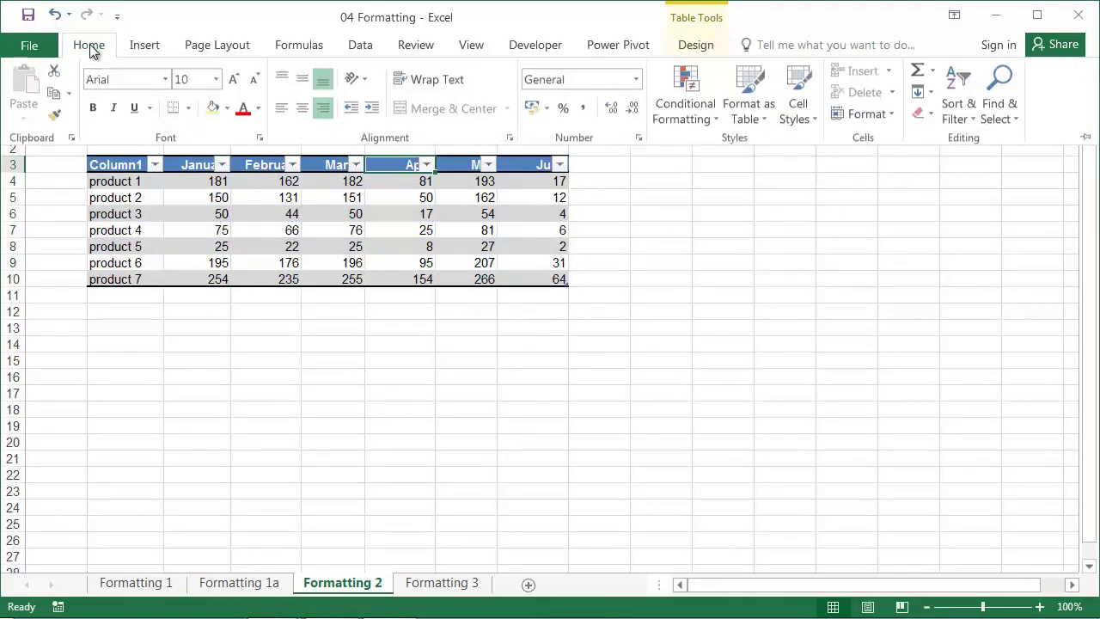
click(972, 118)
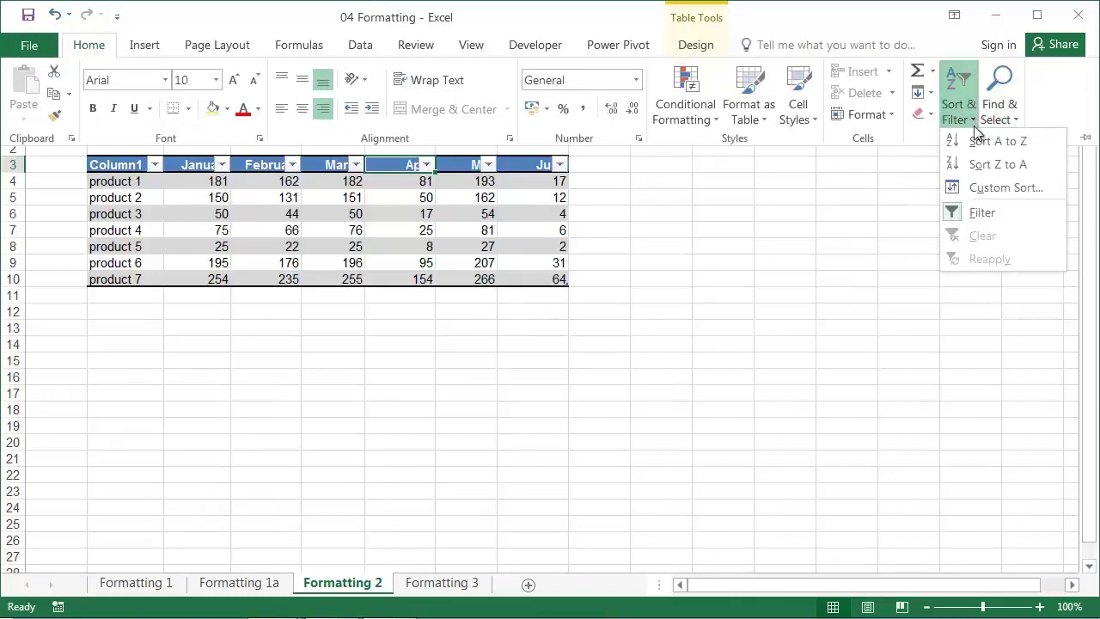
click(978, 215)
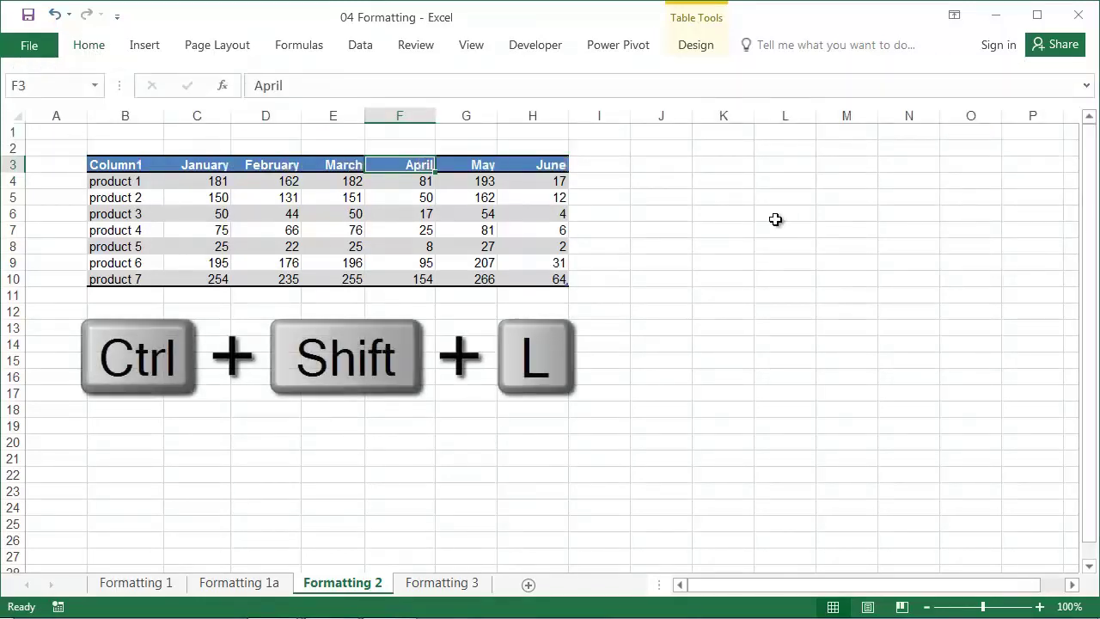
Step: Turn the table's filter buttons back on and then off again
key(ctrl+shift+l)
key(ctrl+shift+l)
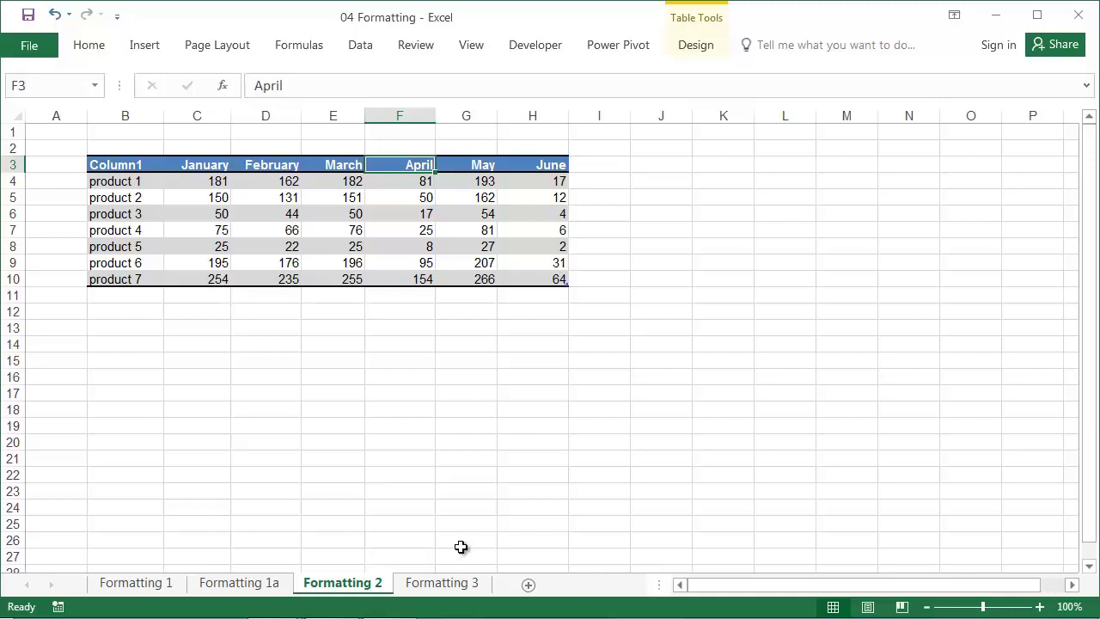
Step: Review the merged quarter and month headers of the table on the Formatting 1 sheet
click(168, 585)
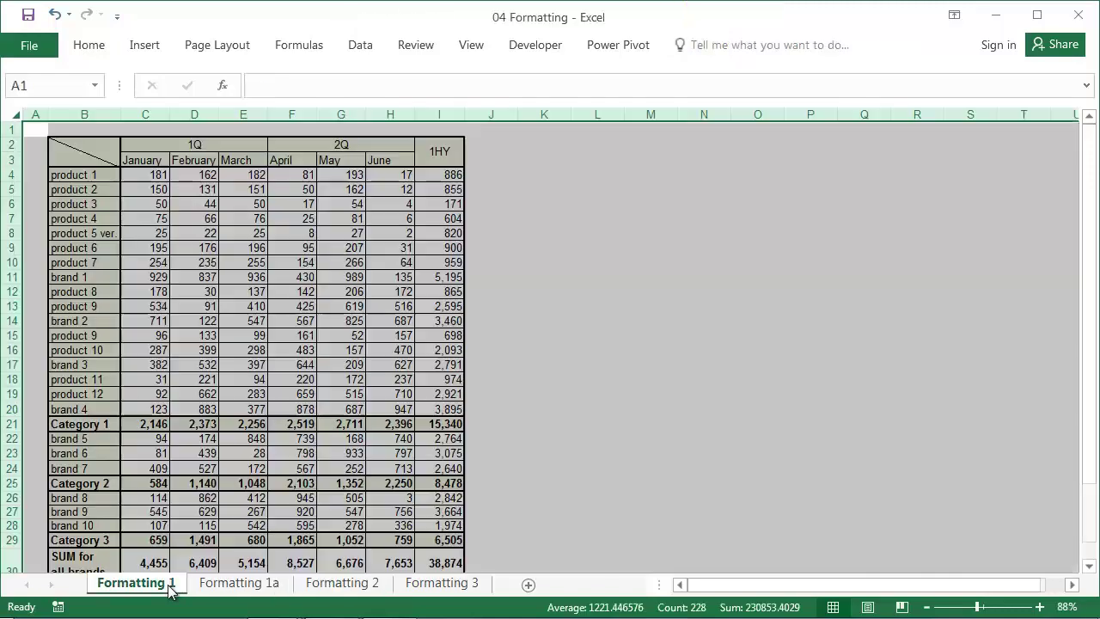
drag(161, 147, 424, 164)
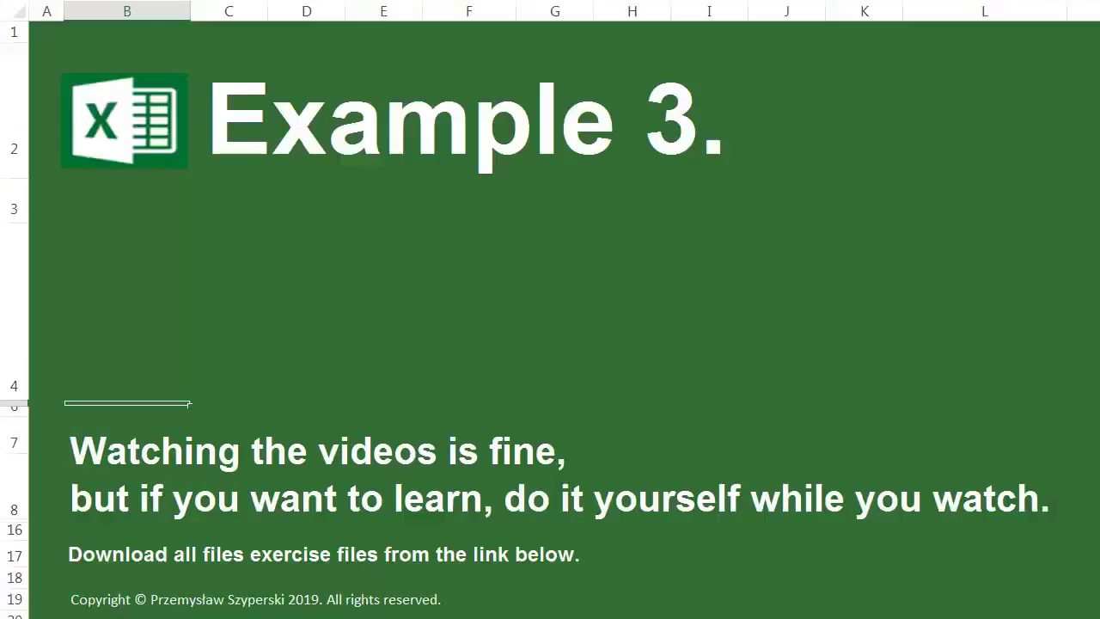
Step: Apply chart Style 4, with shadowed columns and data labels, to the product 1 chart on the Formatting 3 sheet
click(566, 464)
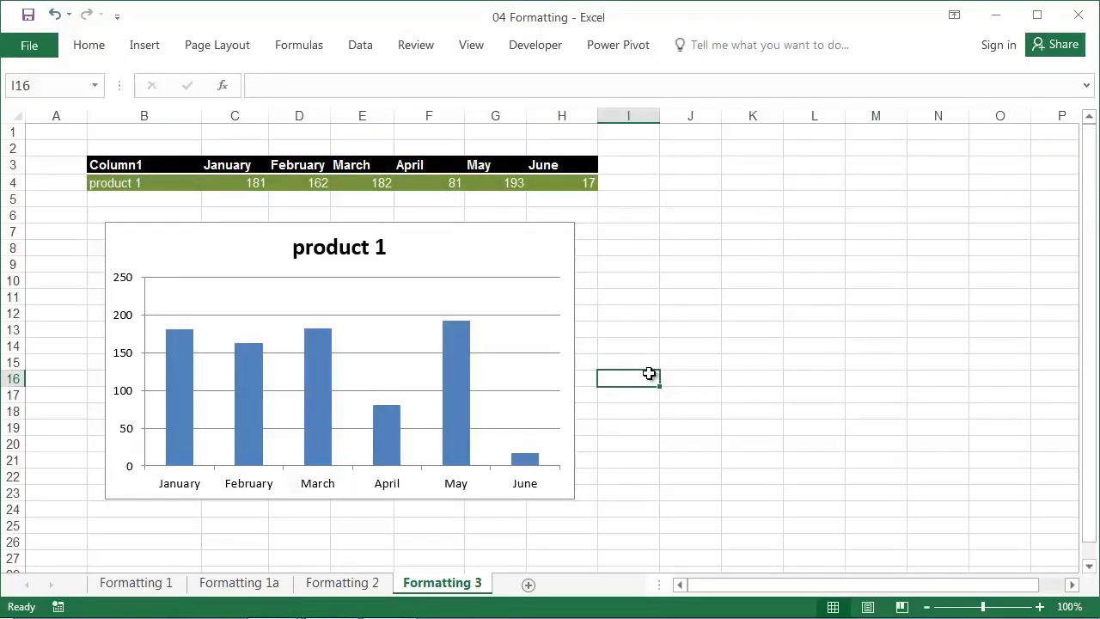
click(522, 230)
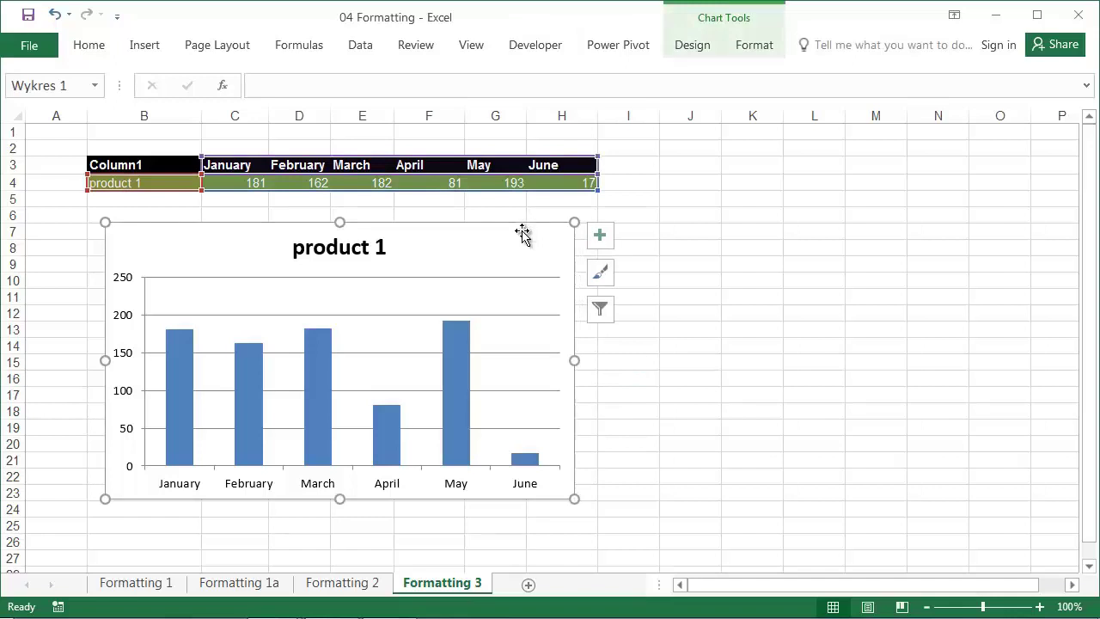
click(600, 272)
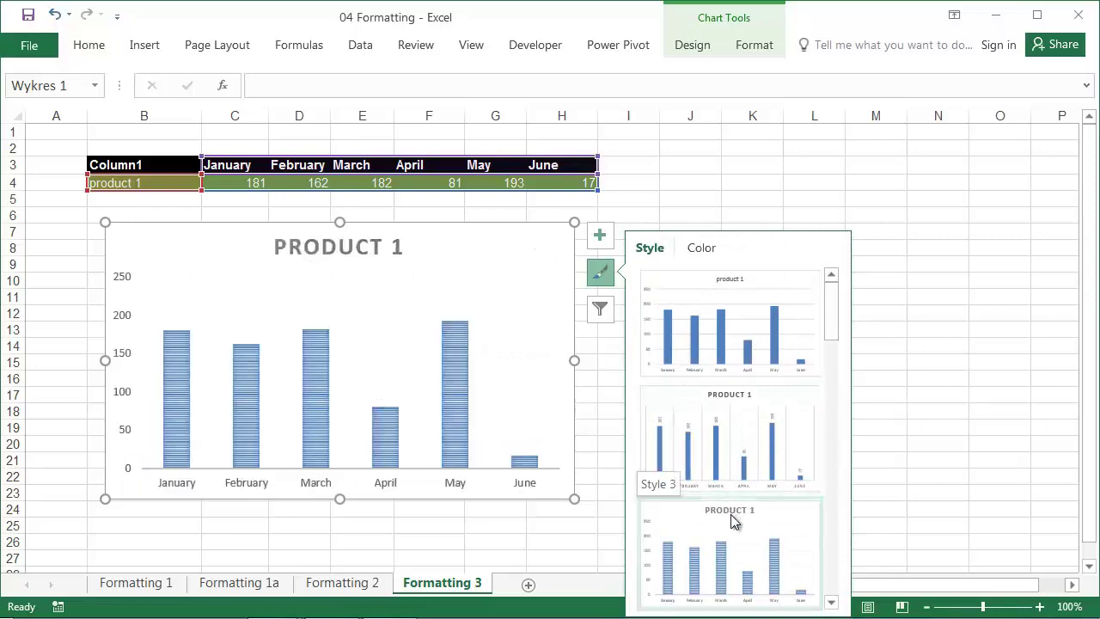
scroll(732, 523, down, 3)
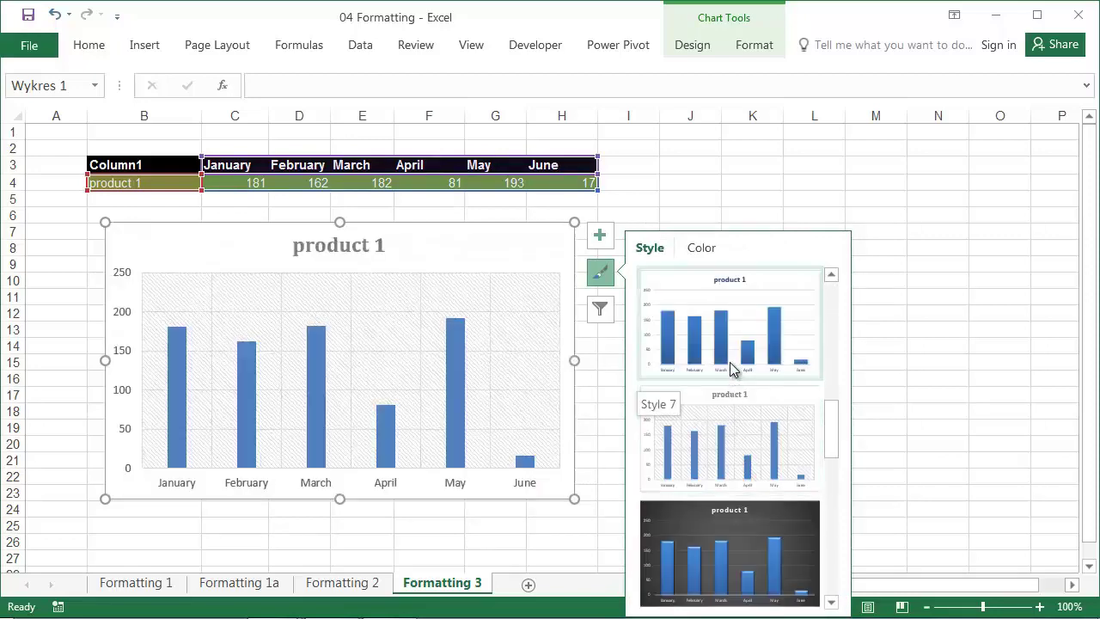
scroll(729, 370, down, 3)
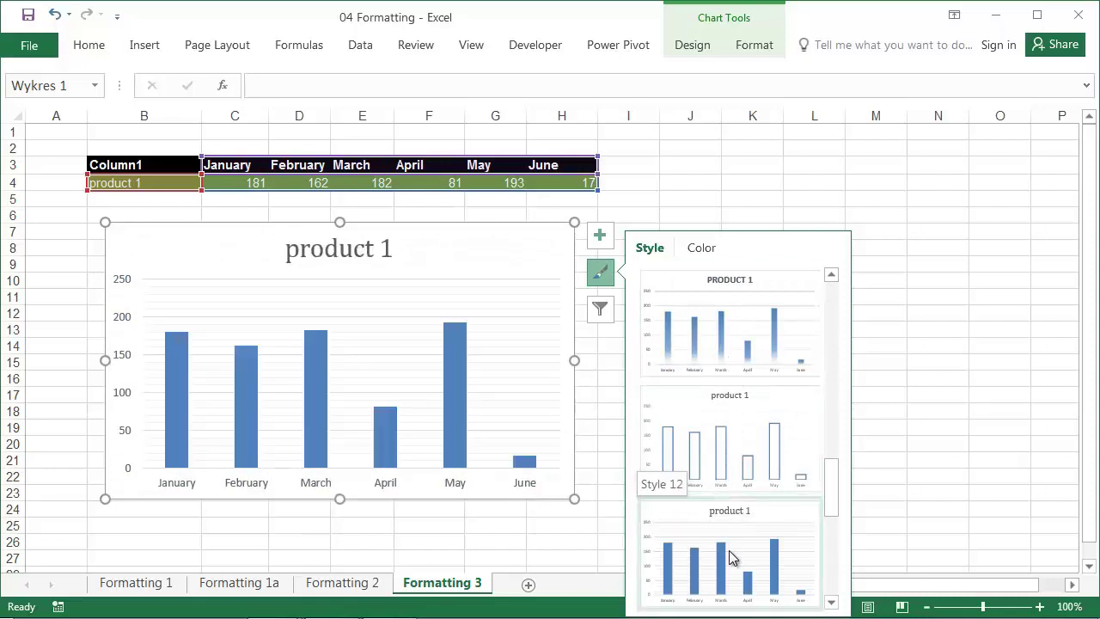
scroll(729, 557, down, 3)
scroll(724, 540, up, 3)
scroll(724, 540, up, 3)
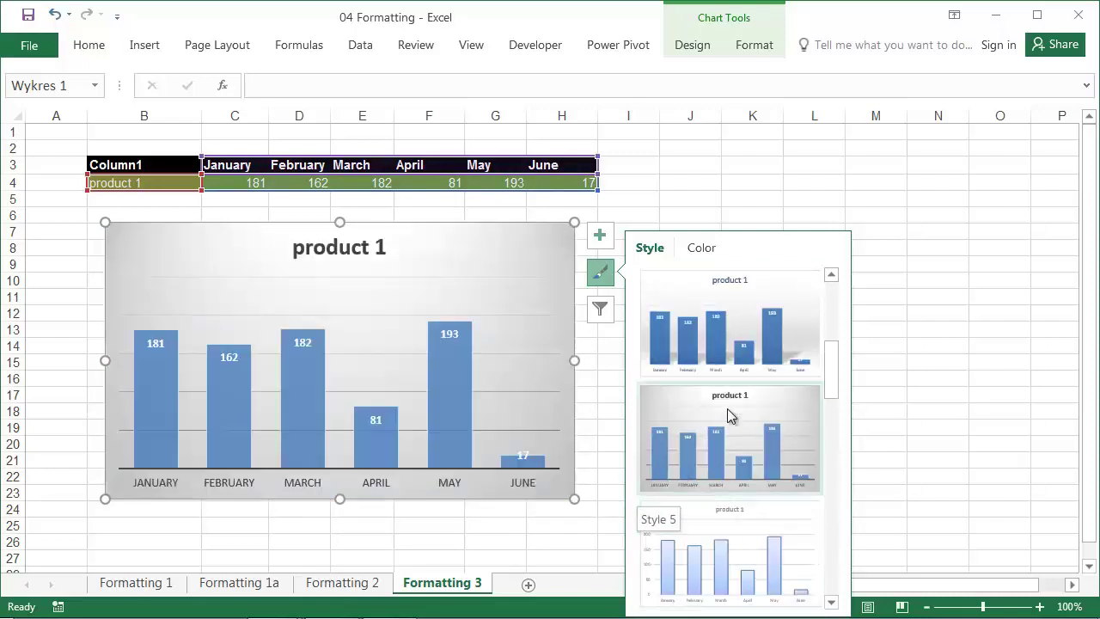
Step: Set the chart's colors to the monochromatic blue palette
click(704, 257)
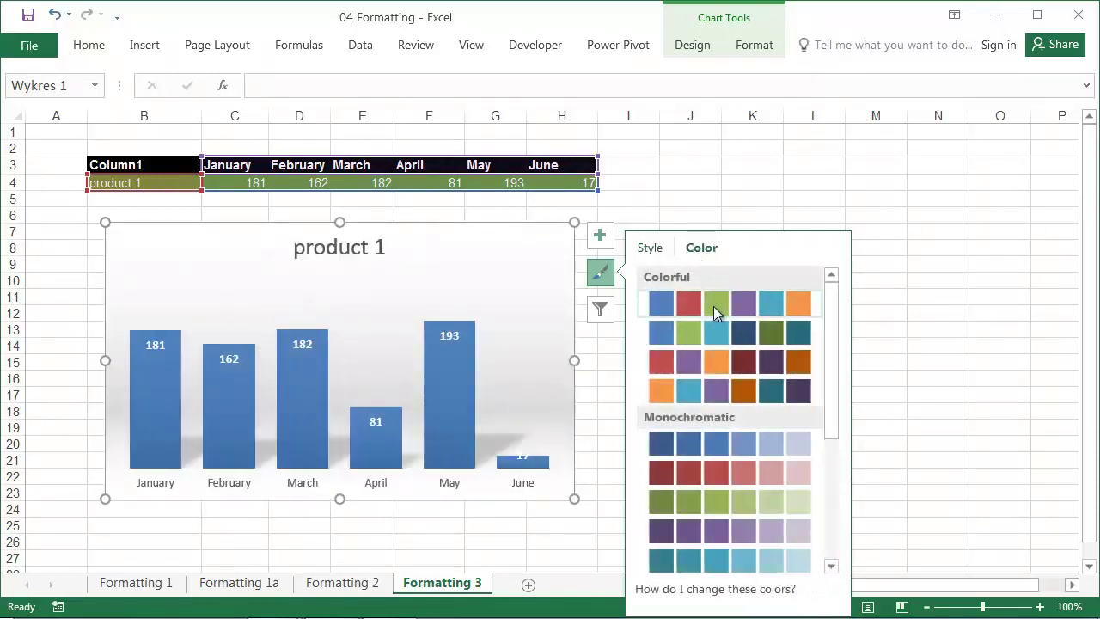
click(714, 389)
click(713, 451)
Step: Apply the black WordArt style with a teal shadow to the chart title
click(373, 258)
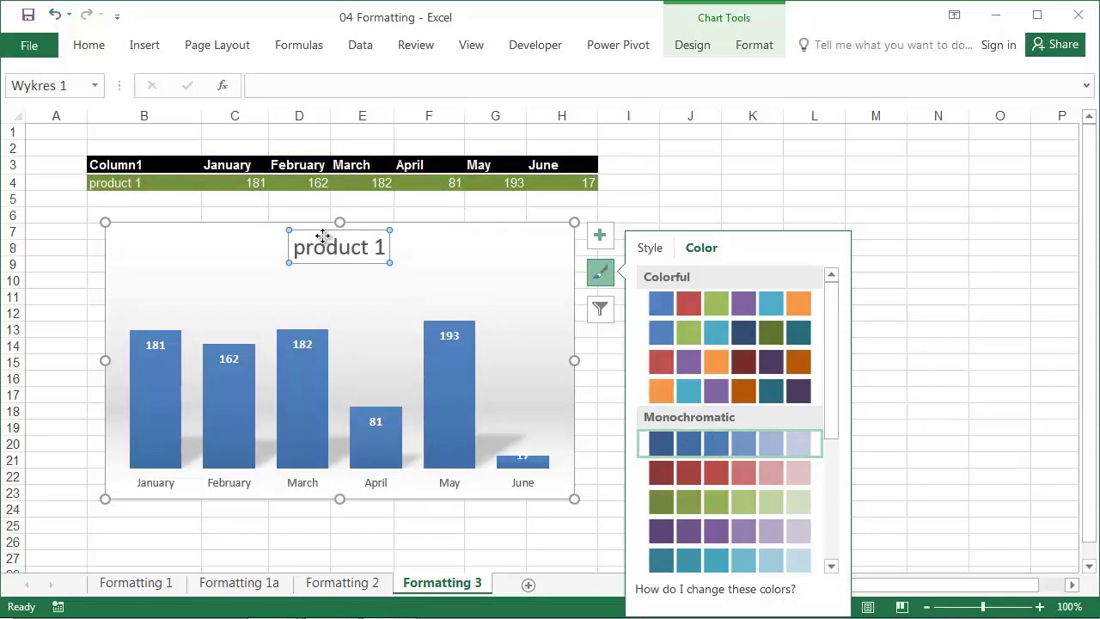
click(751, 49)
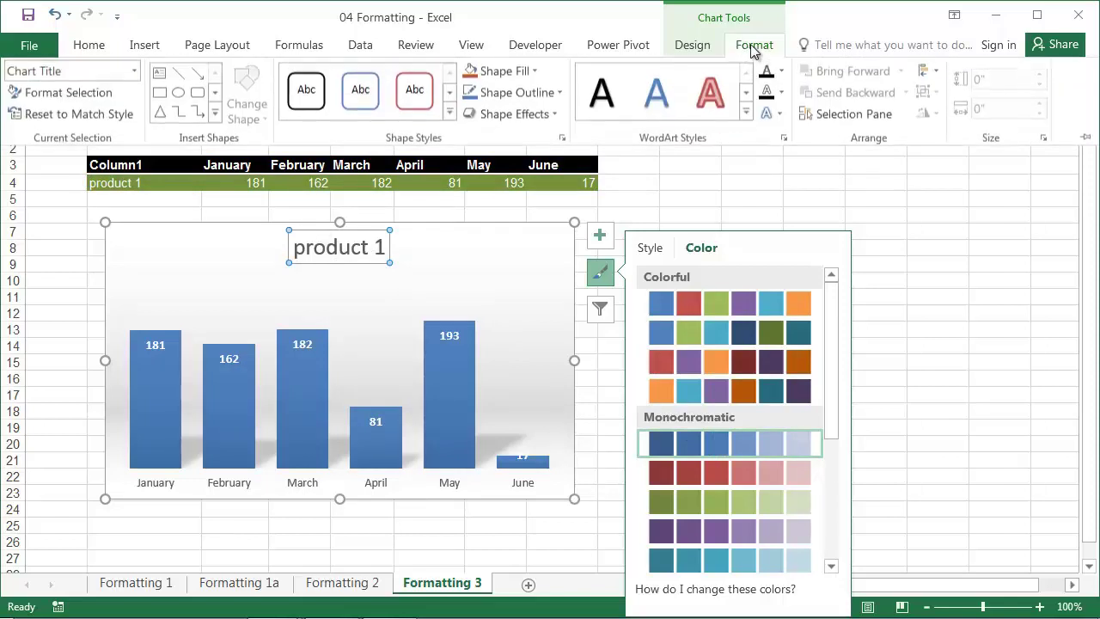
click(746, 112)
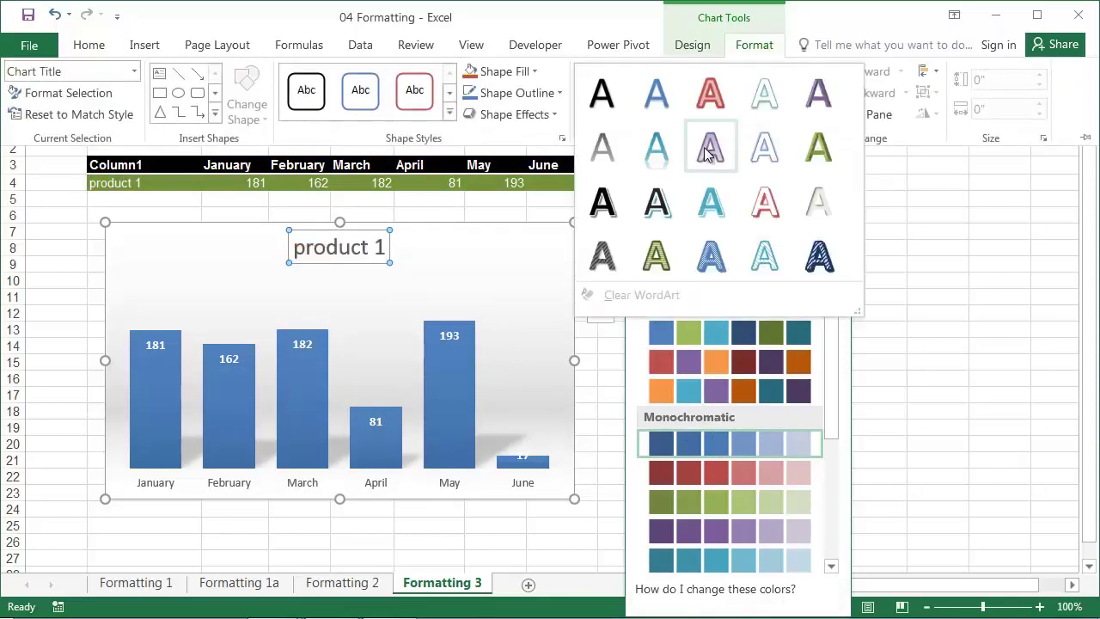
click(618, 214)
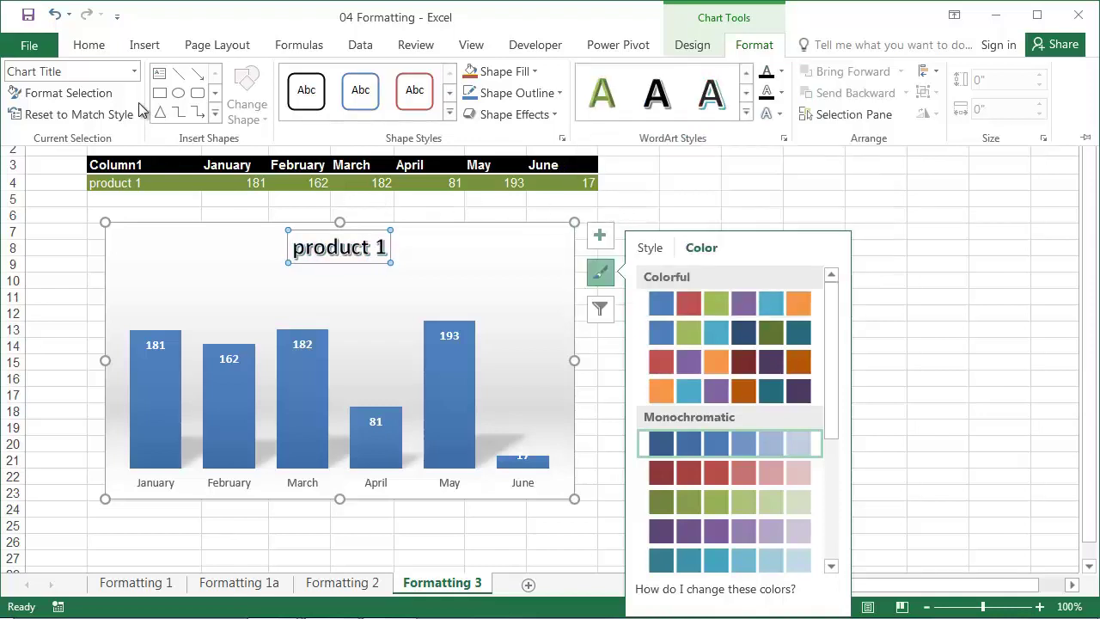
Step: Increase the chart title's font size to 24
click(88, 44)
click(237, 81)
click(238, 80)
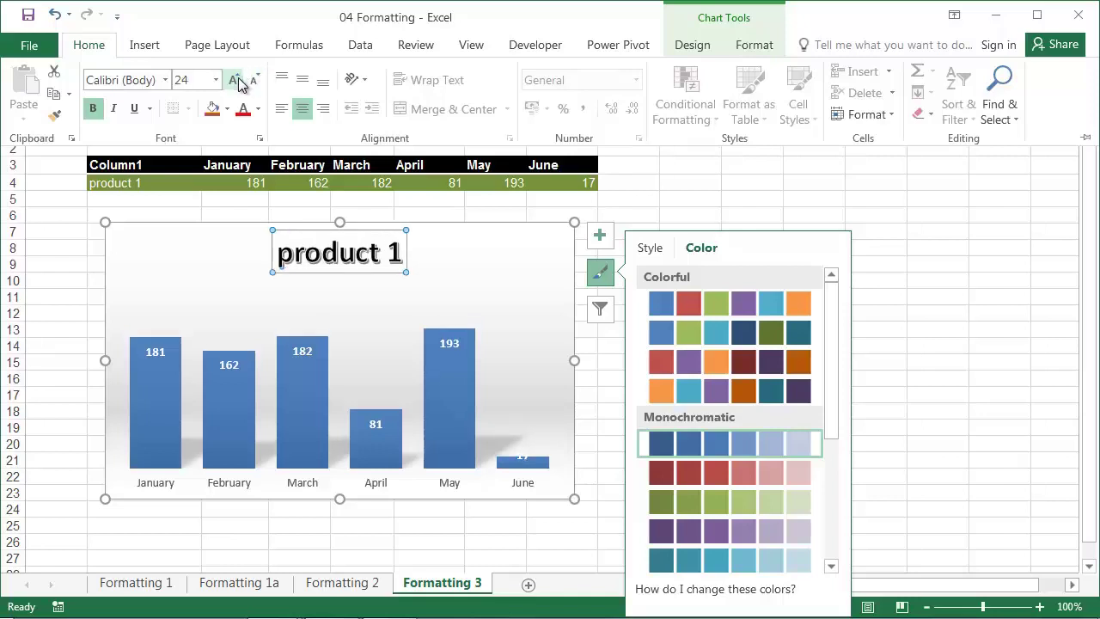
Step: Stretch the chart's plot area upward to just below the title, and deselect the chart
click(381, 311)
click(347, 336)
drag(343, 291, 343, 239)
click(699, 294)
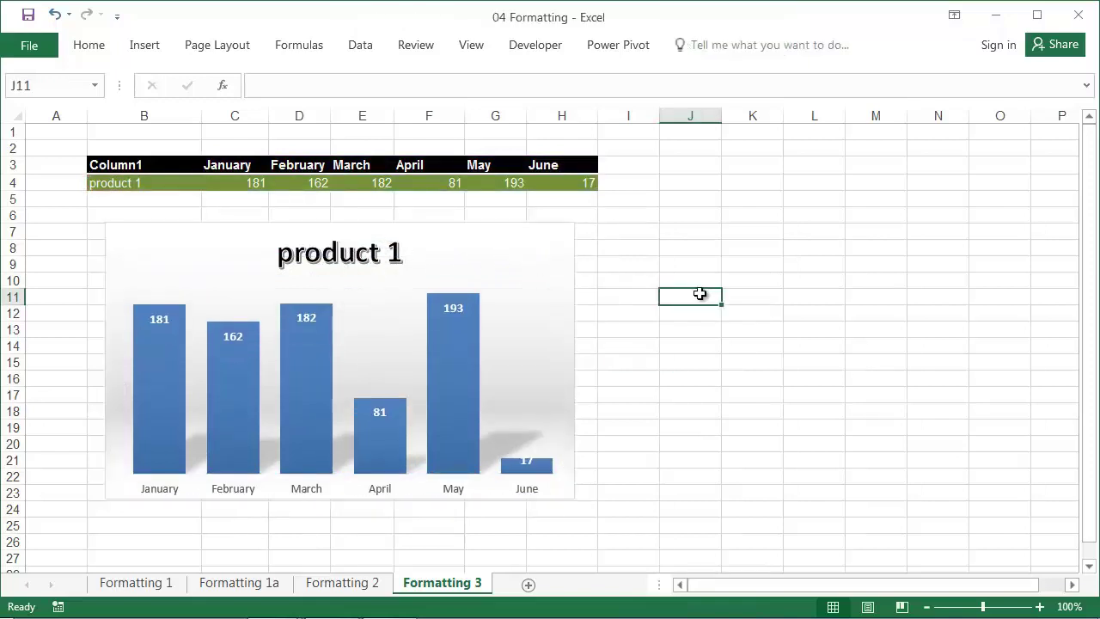